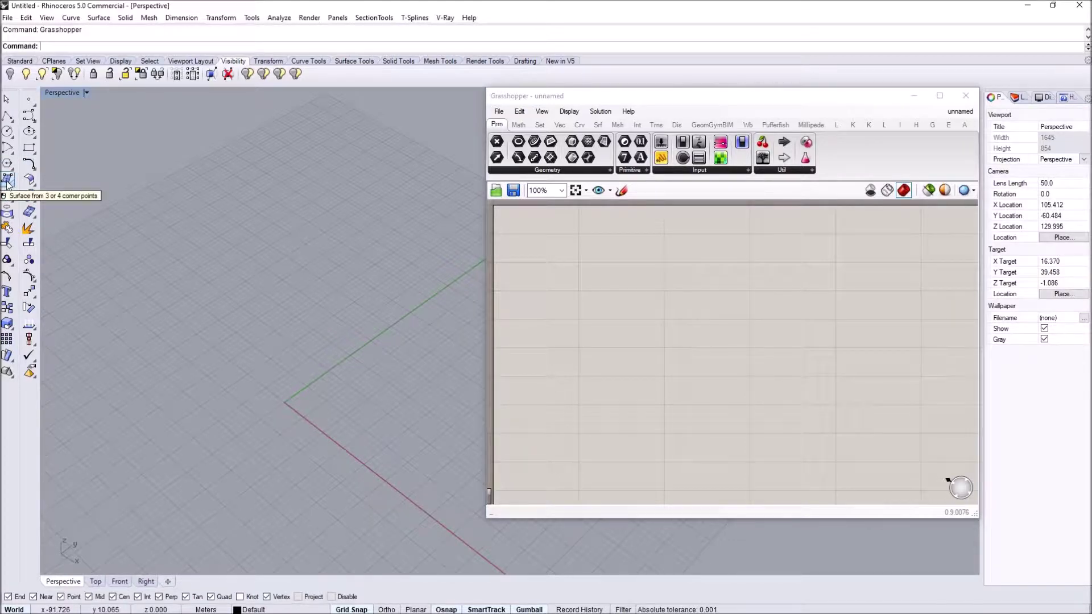
- Draw a four-corner flat surface starting at the origin, about 41 by 40 m, on the negative X side
left_click(6, 180)
left_click(284, 403)
left_click(149, 297)
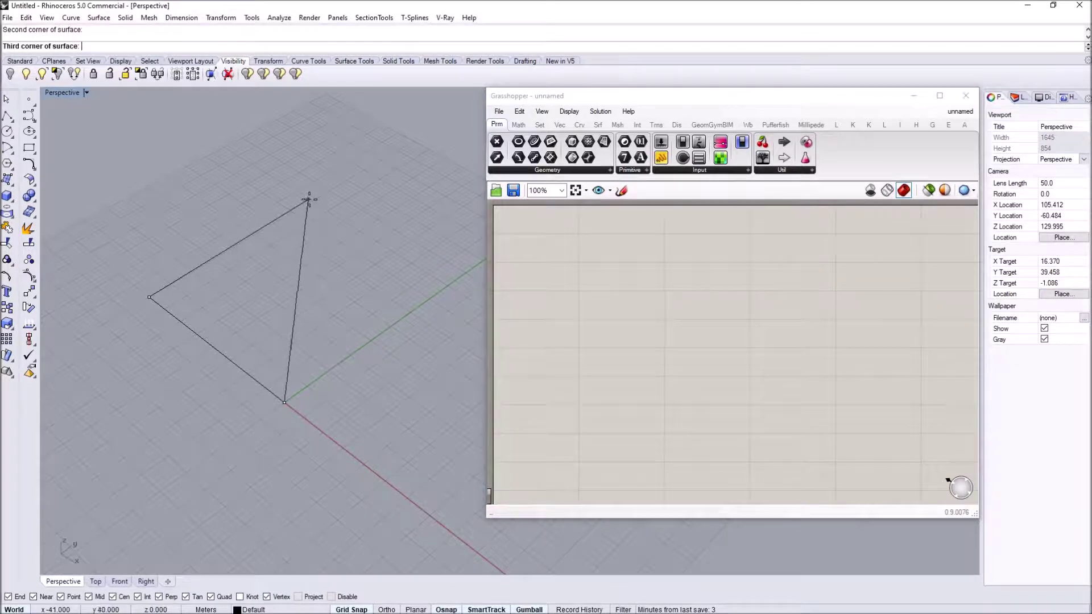
left_click(311, 201)
left_click(447, 286)
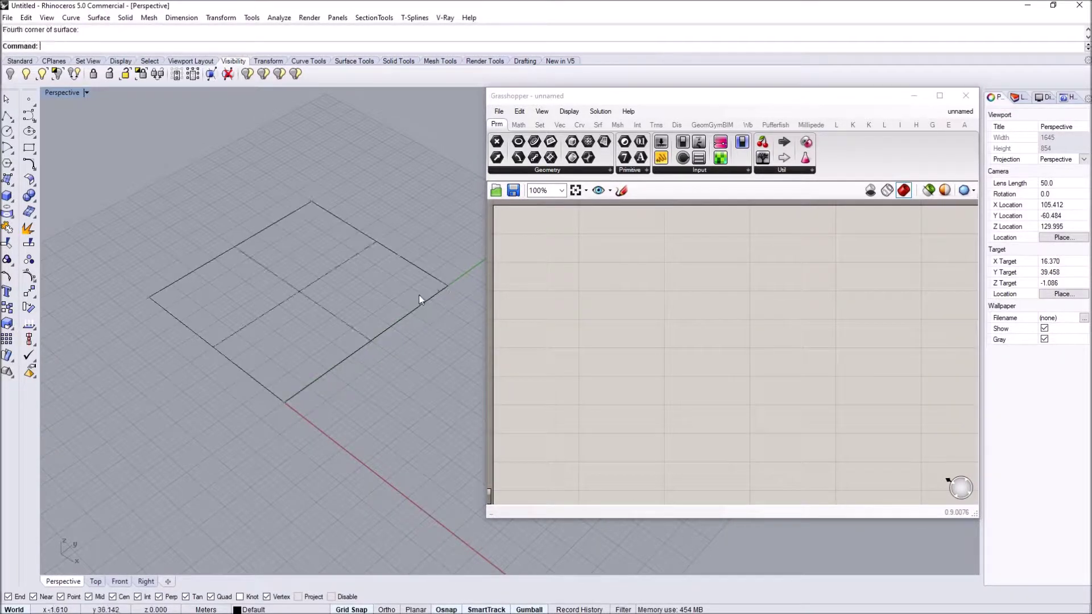
- Add a Surface parameter to the Grasshopper canvas and reference the drawn surface in it
left_click(317, 317)
double_click(647, 296)
type("srf")
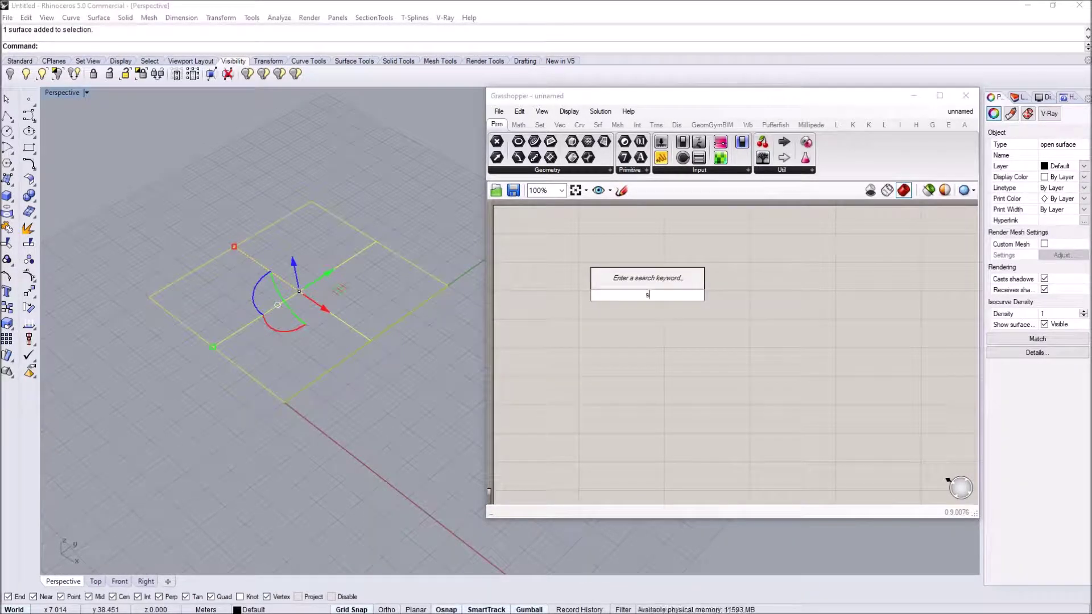
left_click(622, 267)
left_click_drag(645, 297, 643, 280)
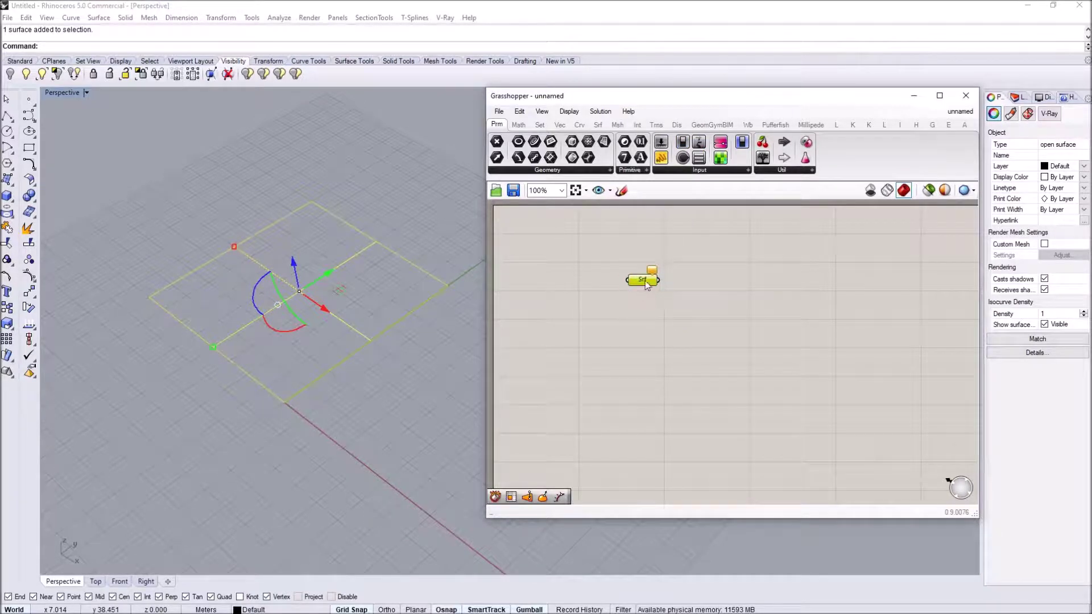
right_click(644, 280)
left_click(691, 462)
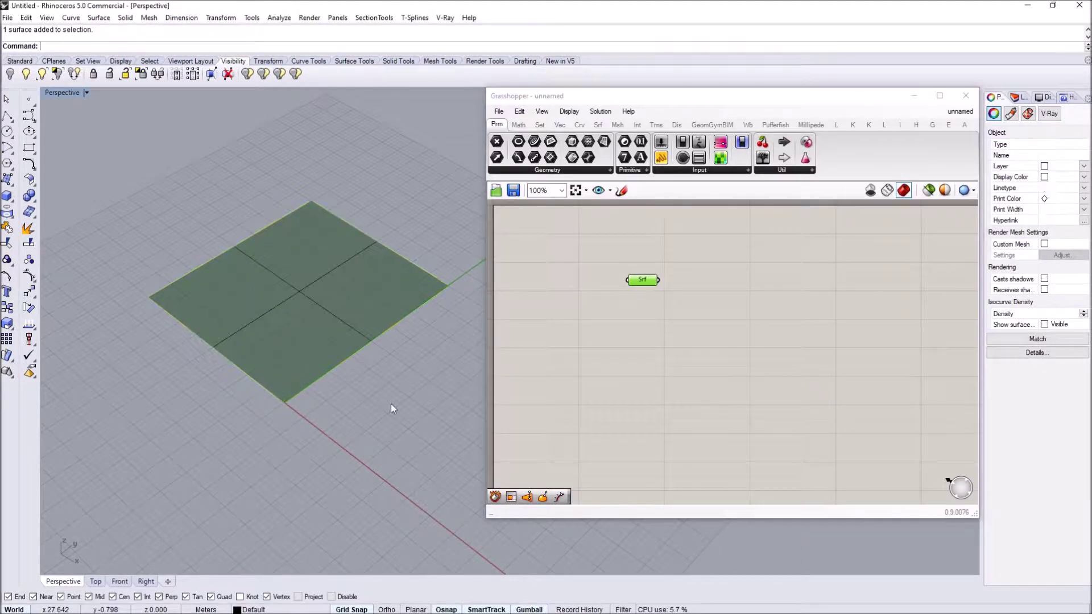
- Hide the original Rhino surface and narrow the Grasshopper window to leave more room for the model view
left_click(296, 293)
key("ctrl+h")
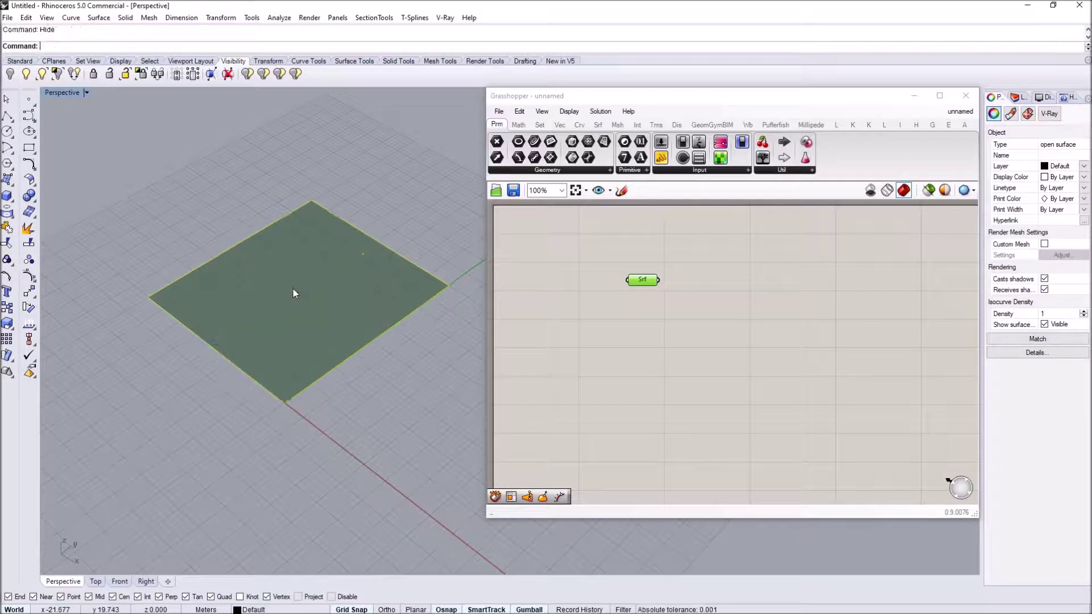
right_click_drag(318, 293, 314, 302)
scroll(345, 256, "up", 2)
right_click_drag(345, 256, 381, 316, "shift")
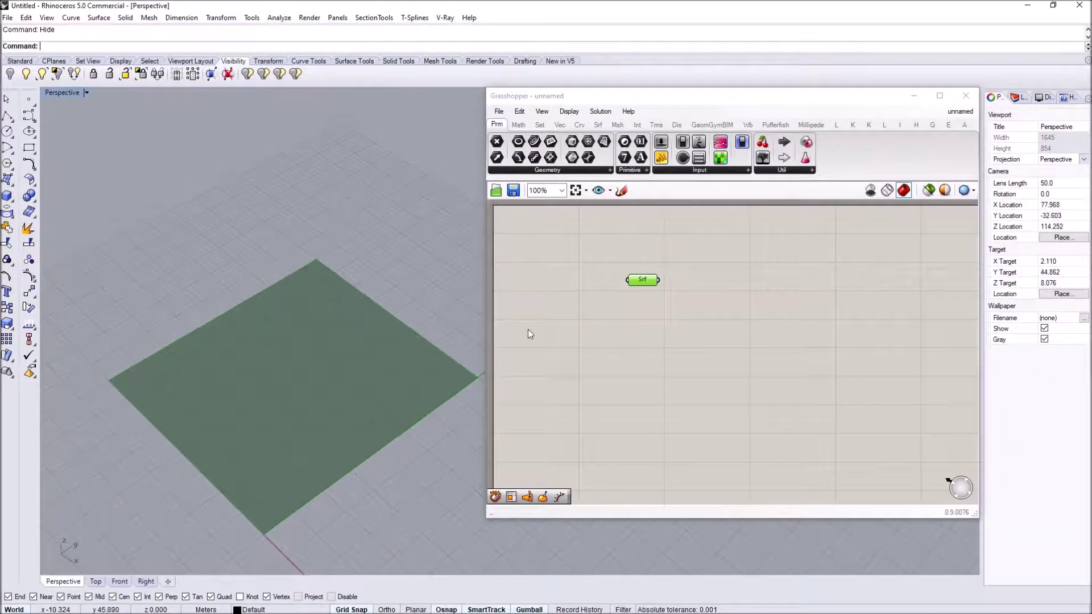
left_click_drag(490, 339, 516, 337)
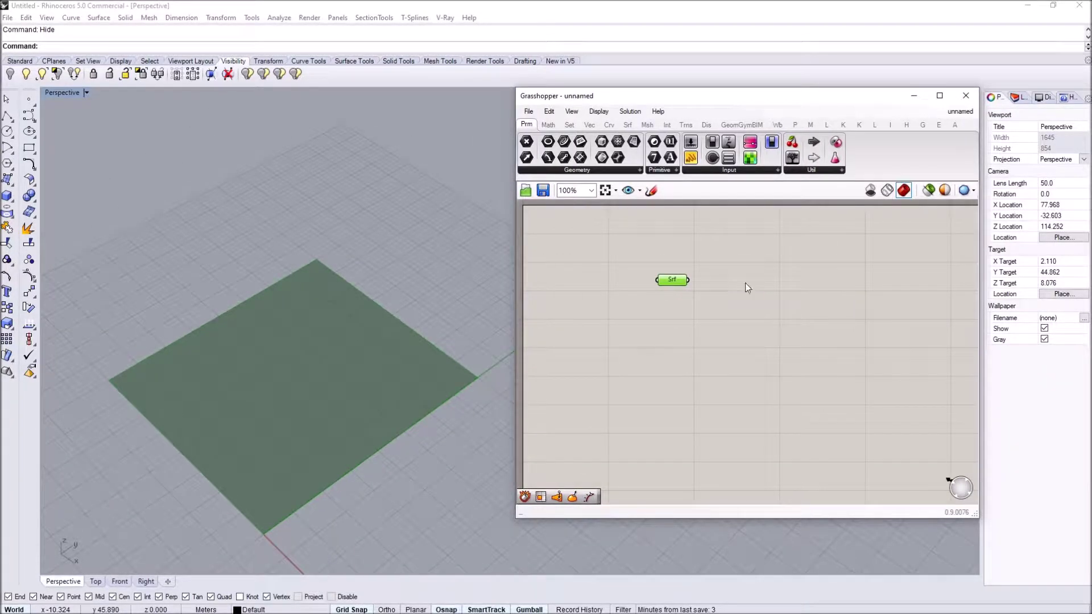
- Add a Divide Surface component and connect the Surface parameter to its S input
double_click(745, 282)
type("divide")
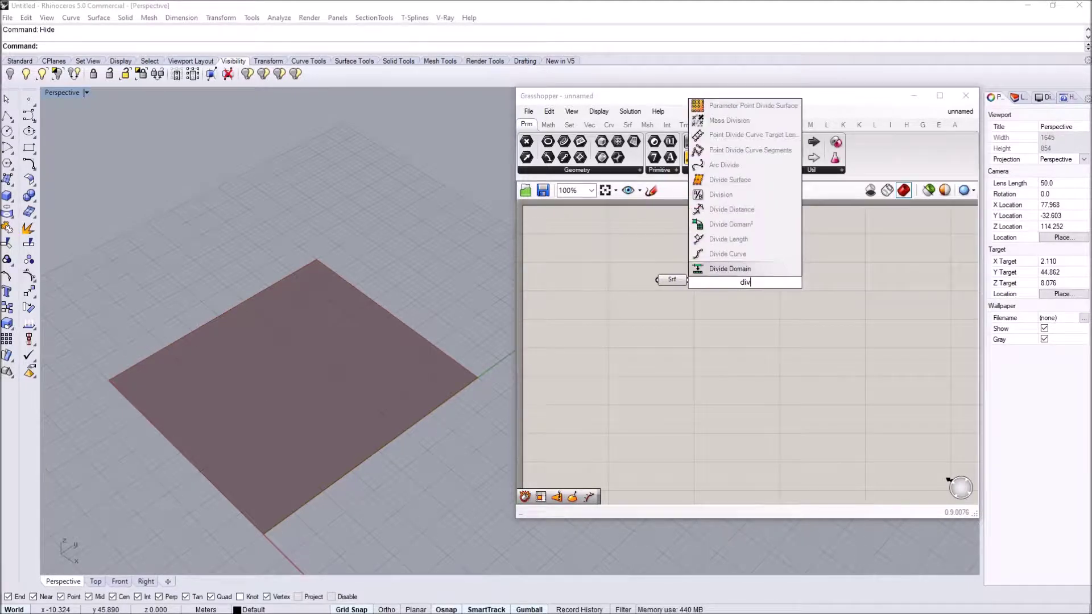
left_click(729, 180)
scroll(721, 281, "up", 1)
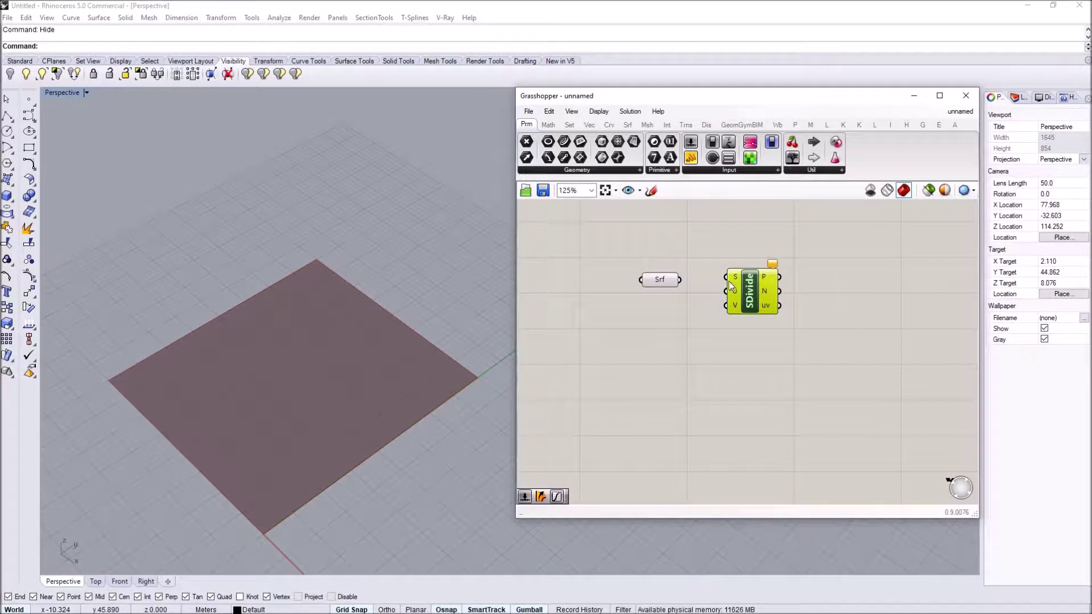
left_click_drag(705, 281, 727, 277)
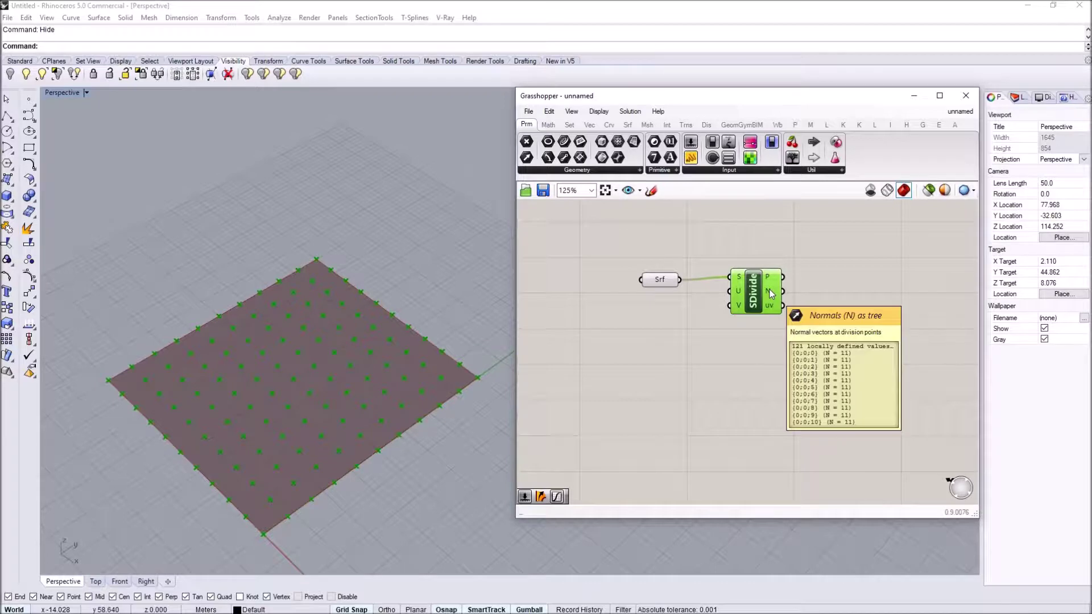
mouse_move(774, 309)
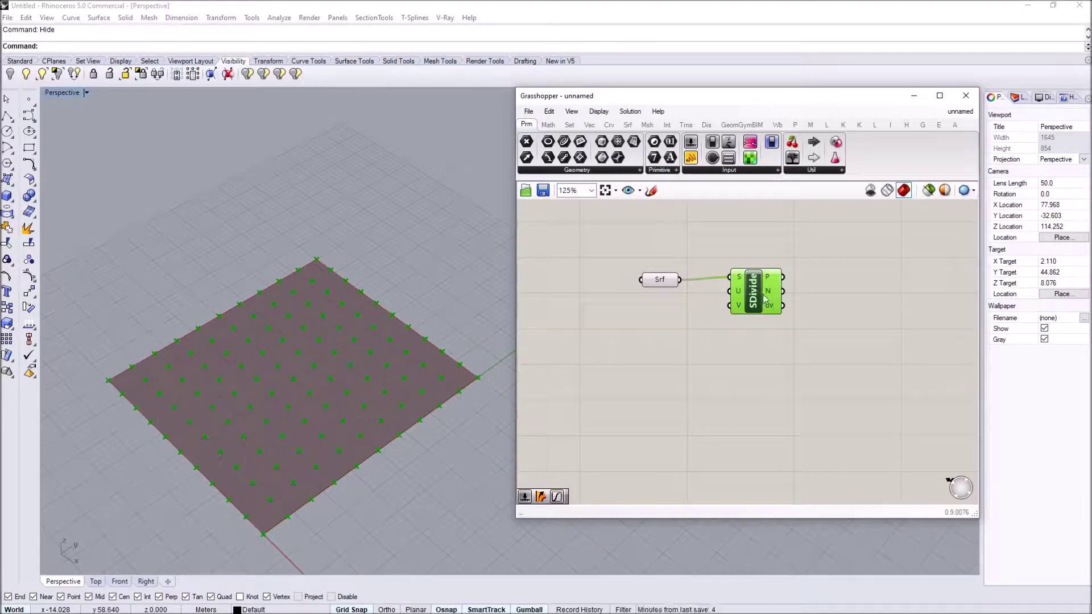
left_click_drag(759, 293, 756, 295)
- Create a number slider with value 30 for the U input of Divide Surface and duplicate it for the V input
double_click(620, 339)
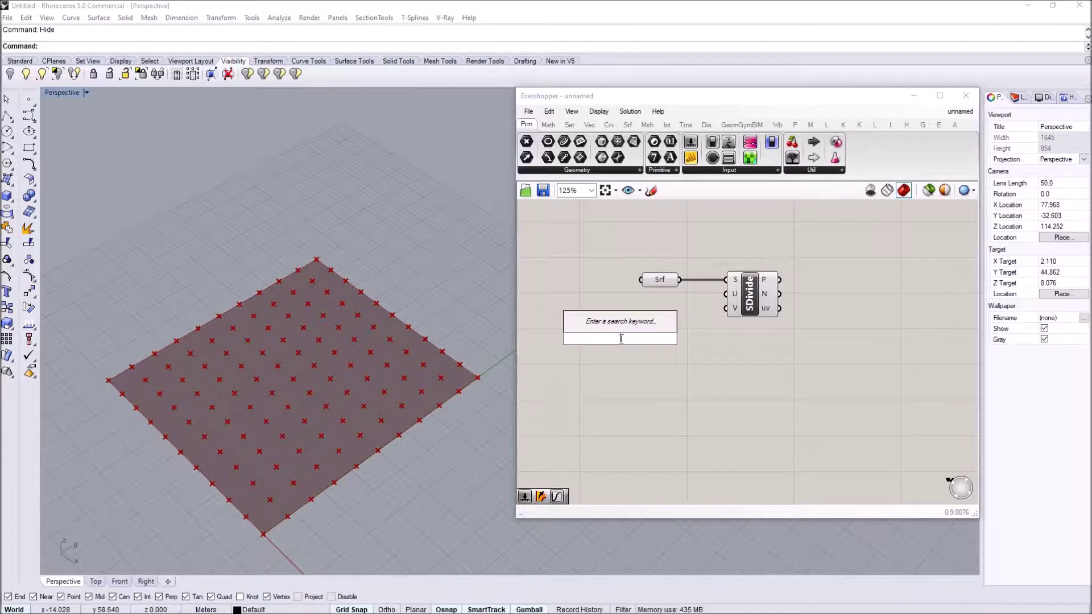
type("30")
key("Return")
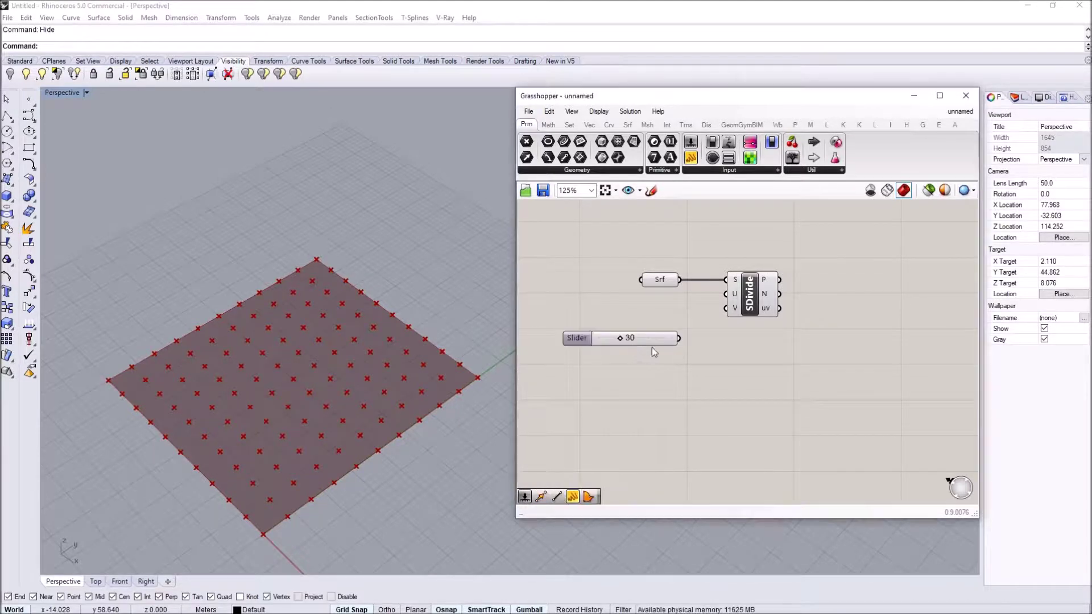
left_click_drag(655, 338, 735, 293)
key("ctrl+c")
key("ctrl+v")
left_click(741, 308)
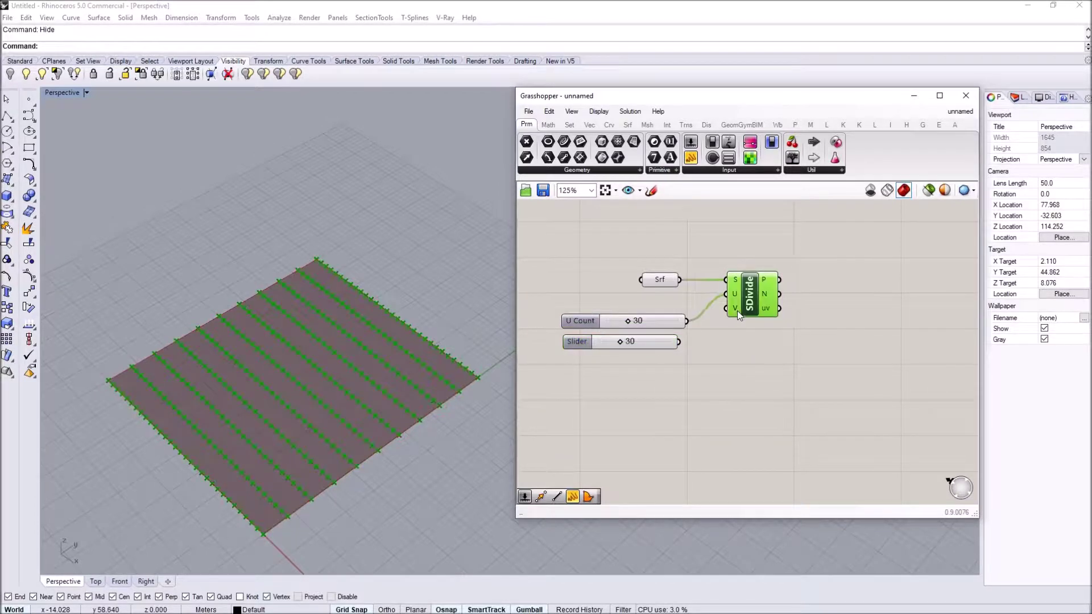
- Set both the U Count and V Count sliders to 6
left_click_drag(627, 322, 612, 345)
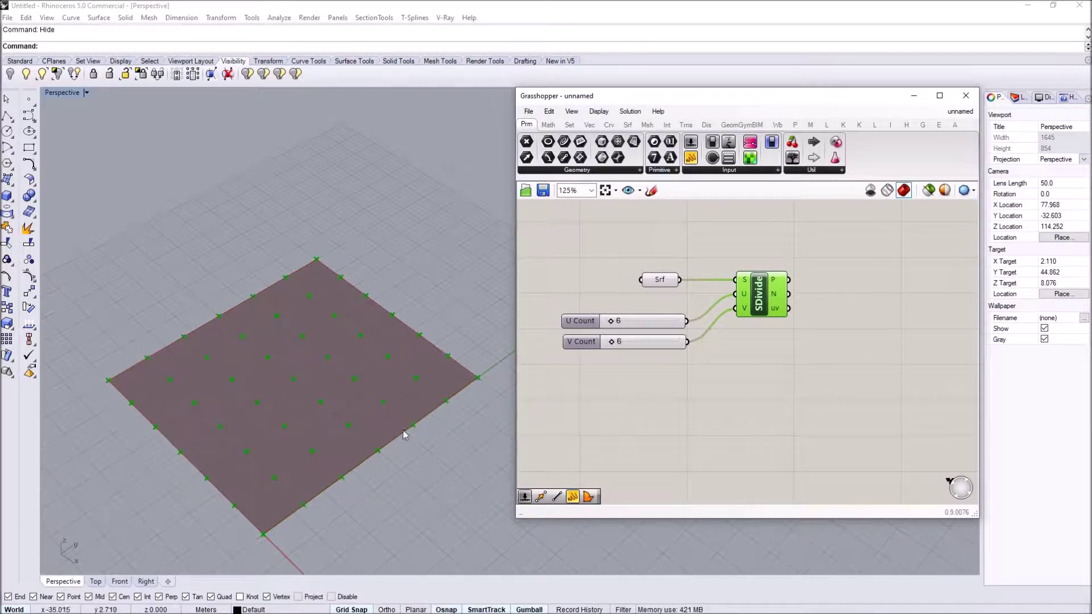
left_click(579, 427)
right_click_drag(397, 328, 397, 336)
scroll(402, 353, "down", 6)
scroll(405, 363, "up", 3)
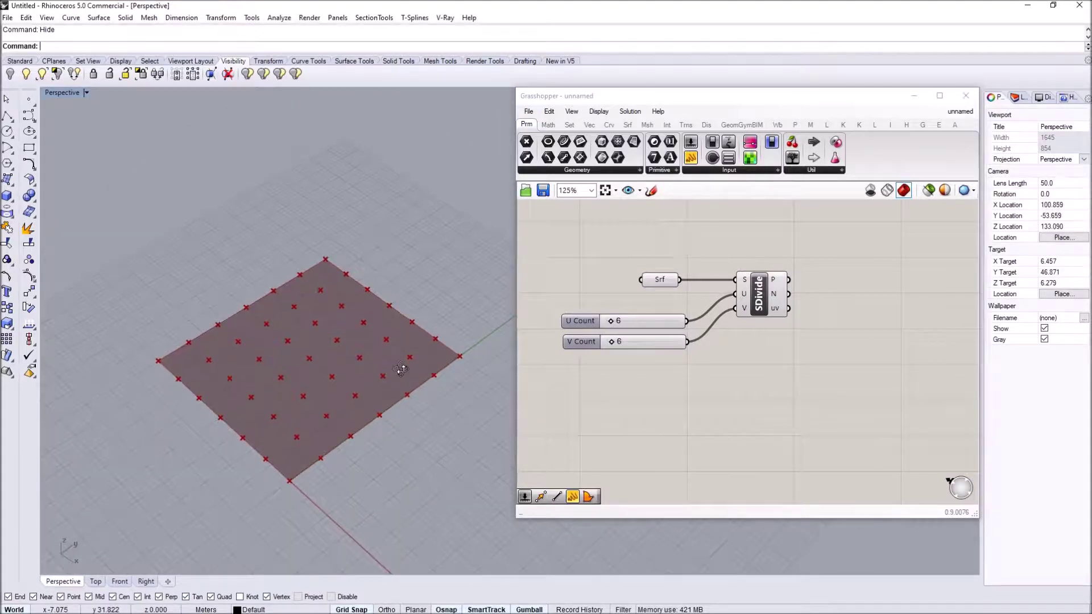
- Set the V Count slider to 8 and inspect the data tree of the Divide Surface points output
right_click_drag(752, 349, 677, 356)
left_click(694, 310)
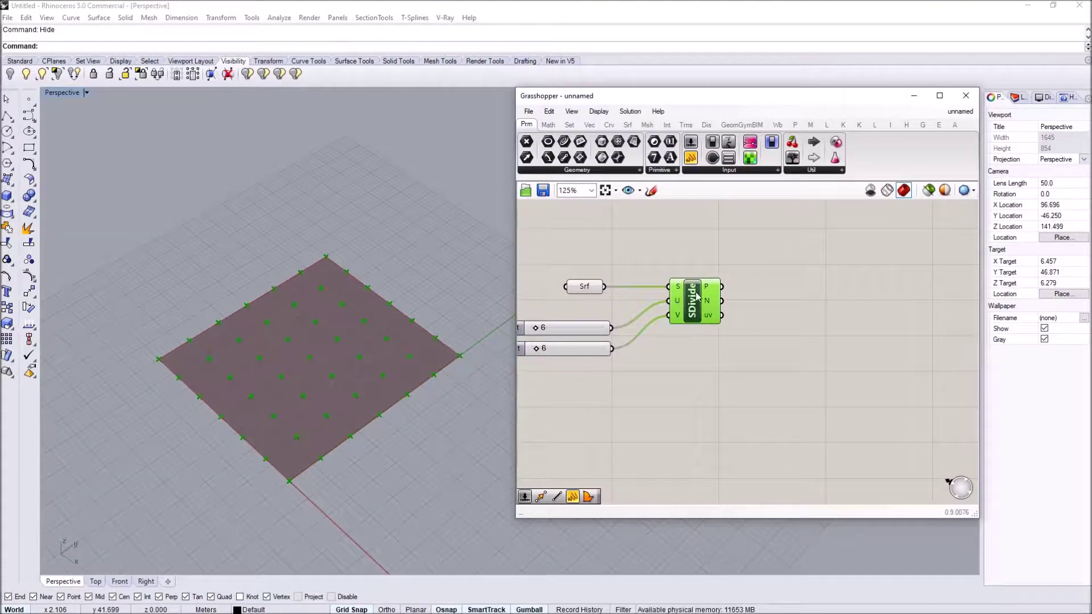
mouse_move(710, 293)
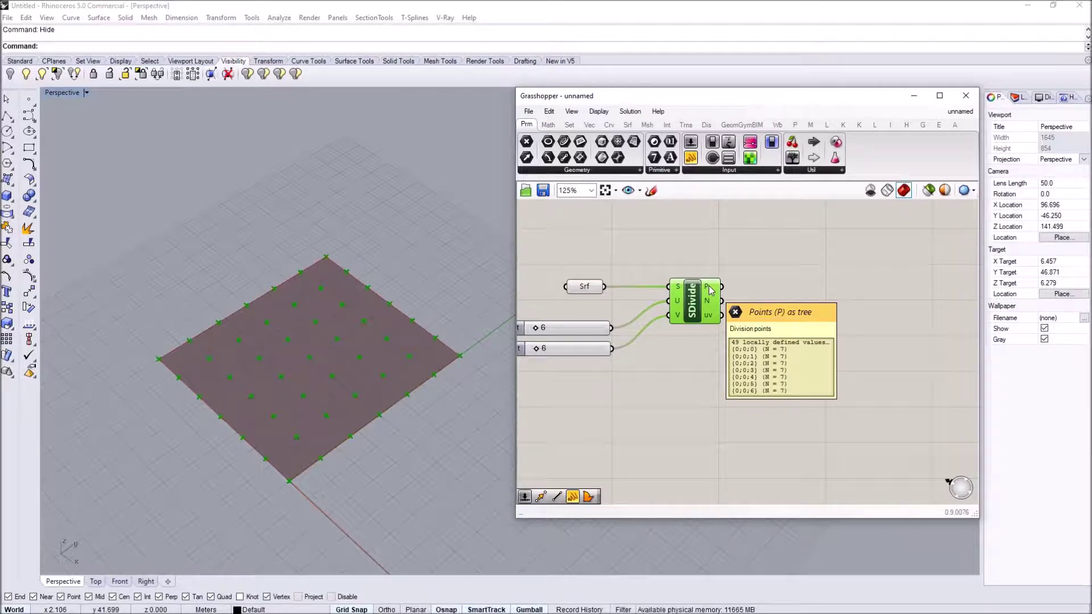
right_click_drag(562, 341, 579, 347)
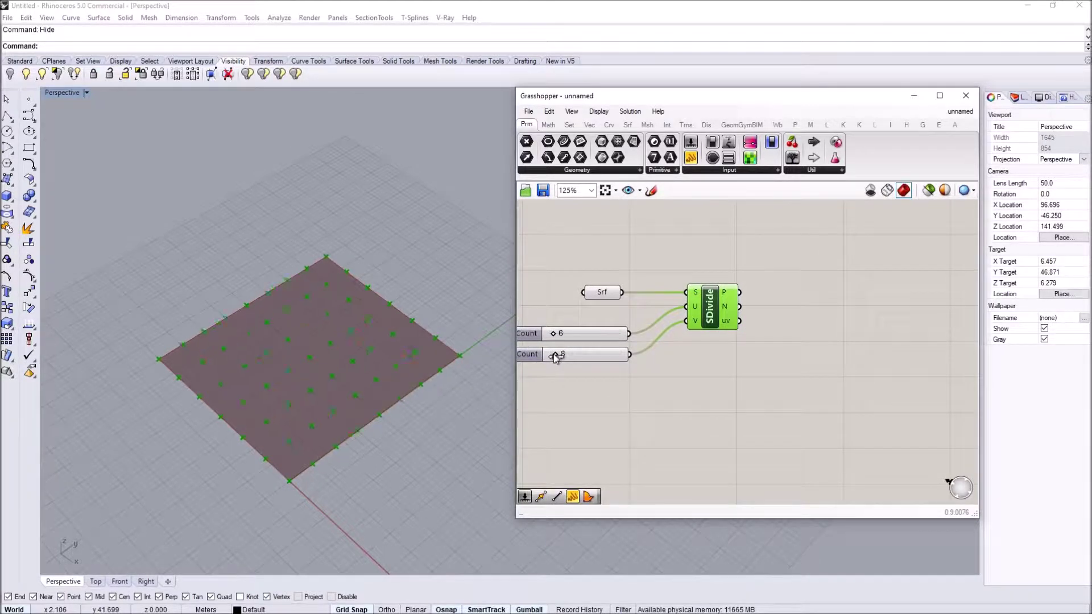
right_click_drag(712, 307, 733, 325)
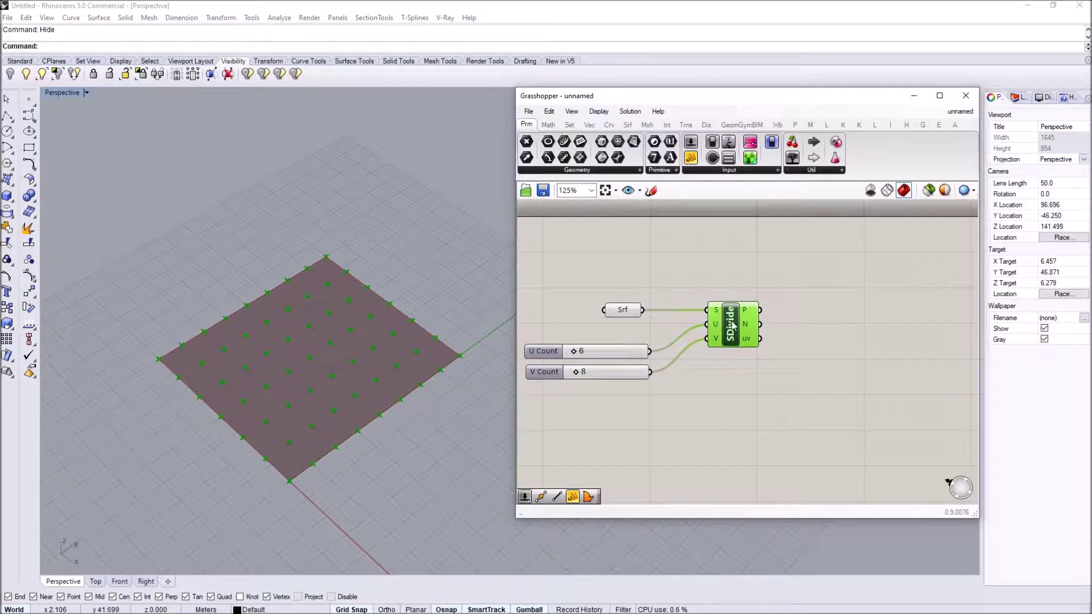
mouse_move(747, 317)
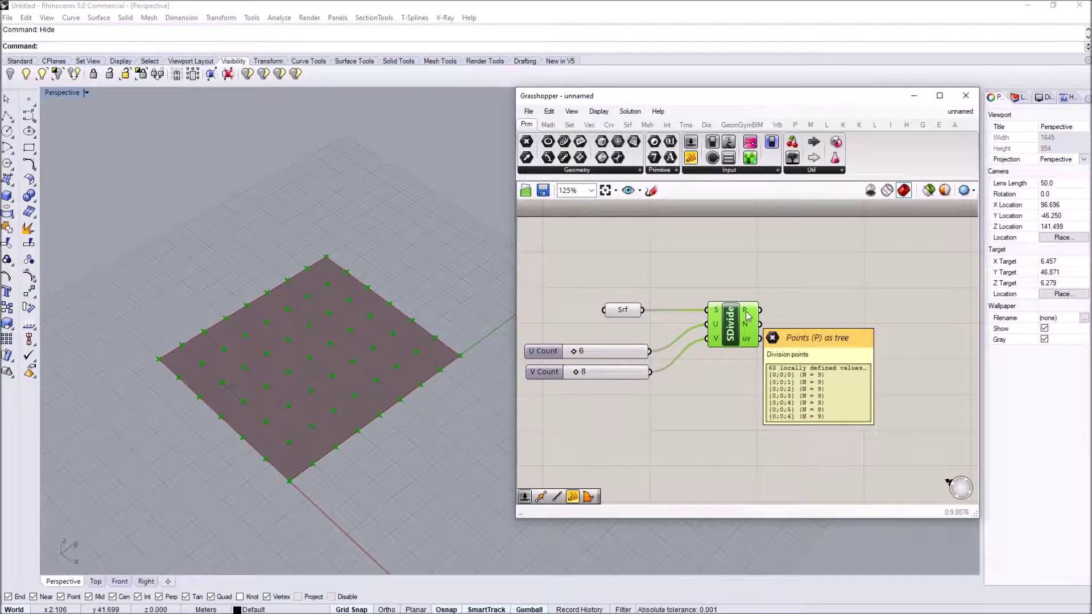
- Add a Point List component and connect the Divide Surface points to its P input
double_click(875, 329)
type("point list")
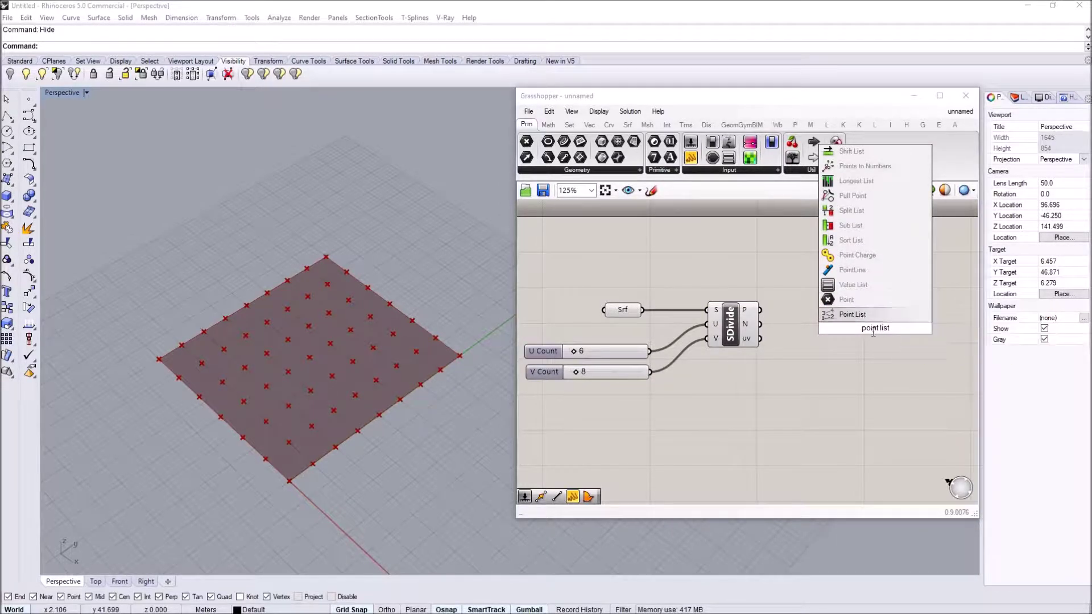
key("Return")
left_click_drag(760, 310, 876, 275)
- Add a number slider for the Point List's Size input and set it to 3
double_click(667, 269)
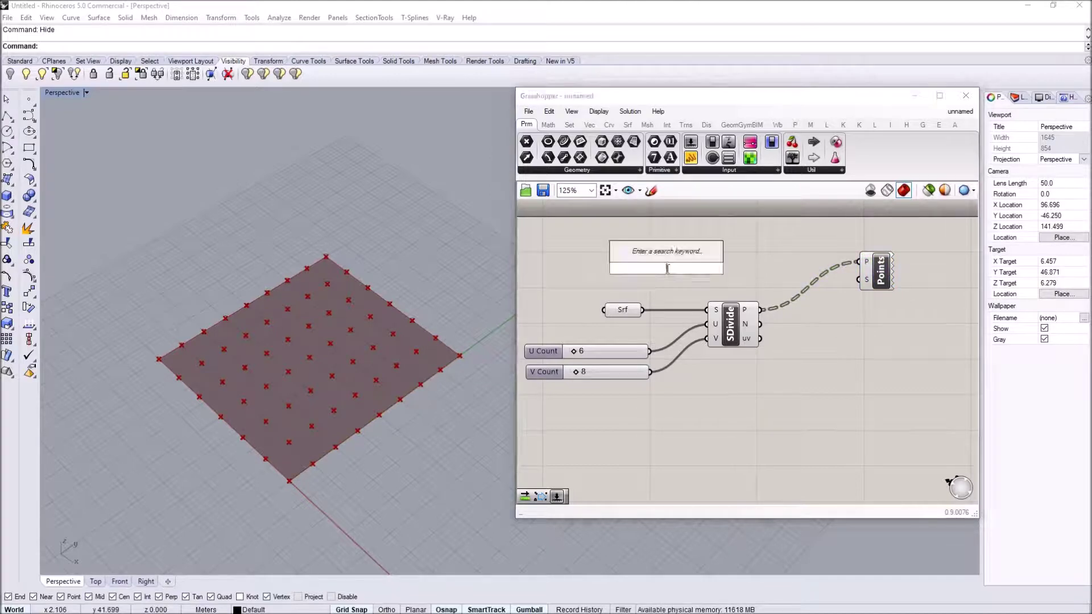
type("5")
key("Return")
left_click_drag(725, 267, 865, 264)
left_click(678, 272)
mouse_move(677, 268)
left_mouse_down()
mouse_move(650, 269)
mouse_move(662, 269)
left_mouse_up()
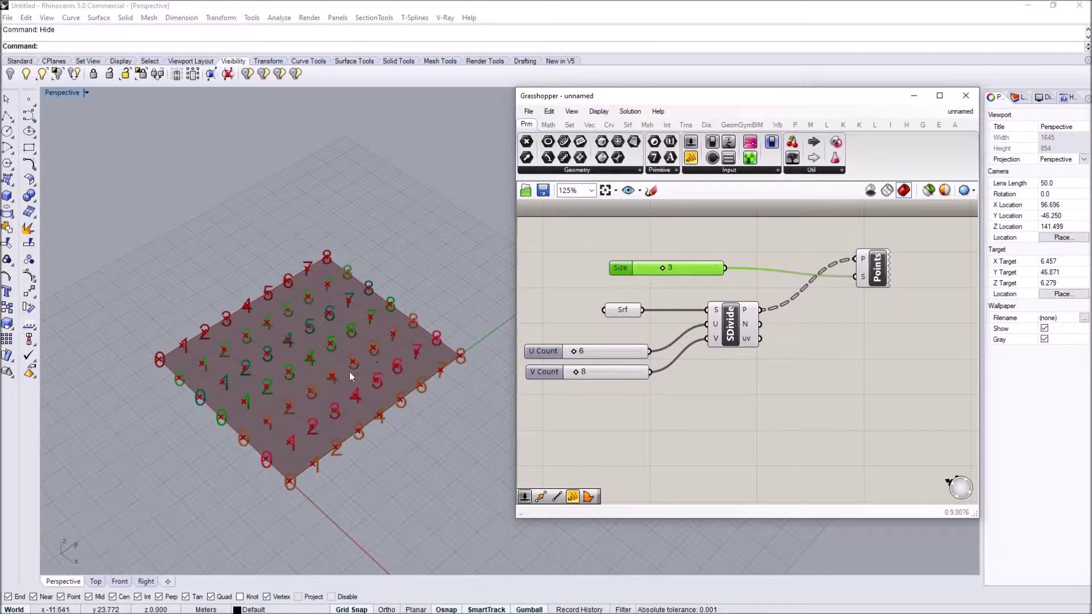
- Examine how the division points are numbered along each row of the surface and grouped into branches
scroll(349, 376, "up", 3)
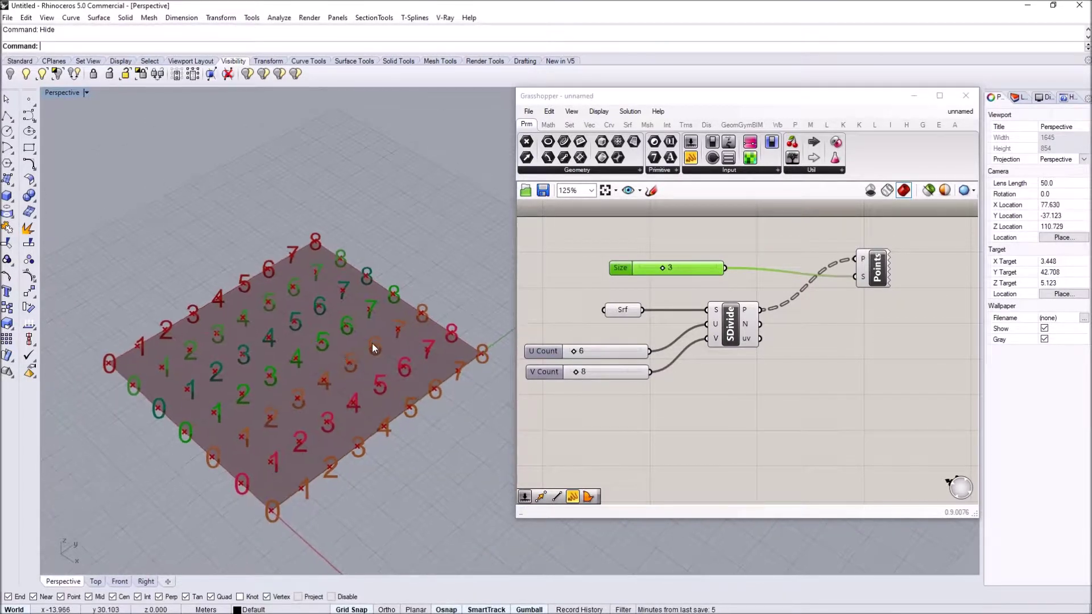
mouse_move(743, 315)
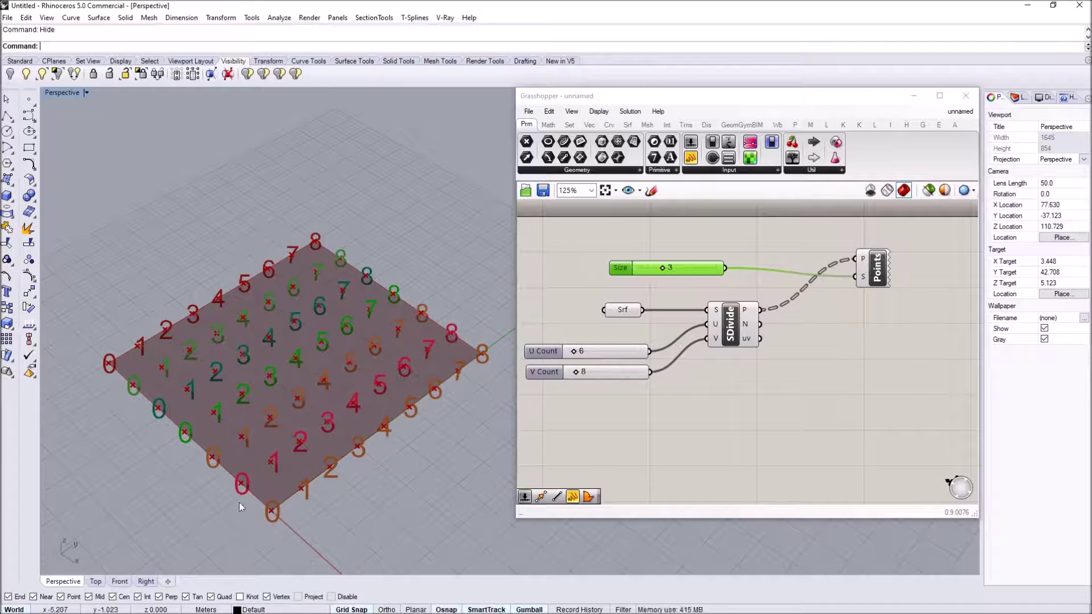
left_click(795, 286)
scroll(630, 282, "down", 2)
scroll(909, 273, "up", 2)
left_click_drag(718, 278, 720, 269)
left_click(610, 342)
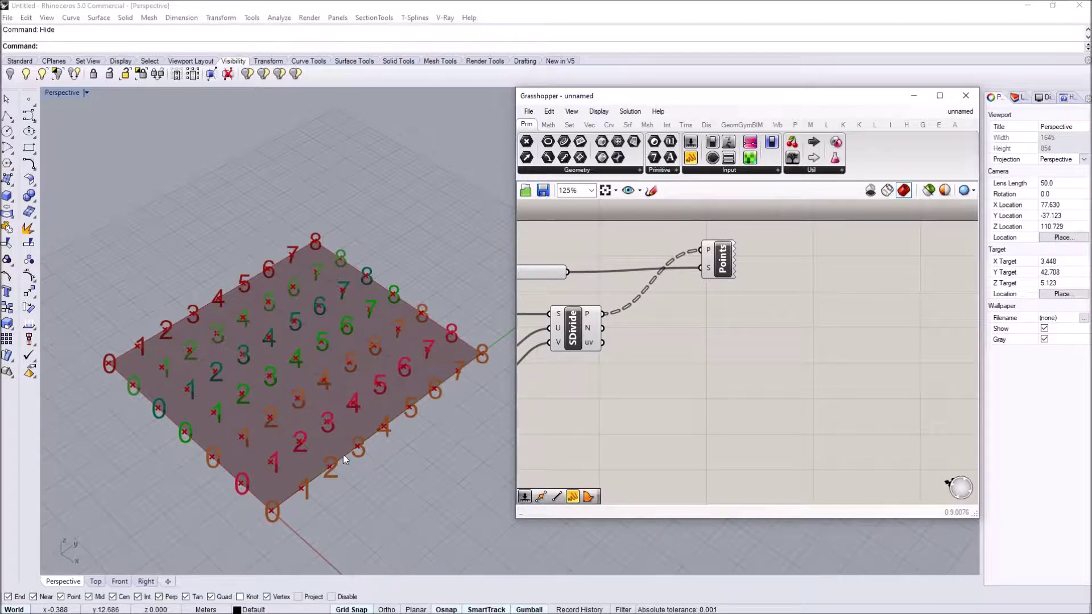
- Add a Cull Pattern component and connect the Divide Surface points to its L input
right_click_drag(669, 344, 644, 343)
double_click(649, 342)
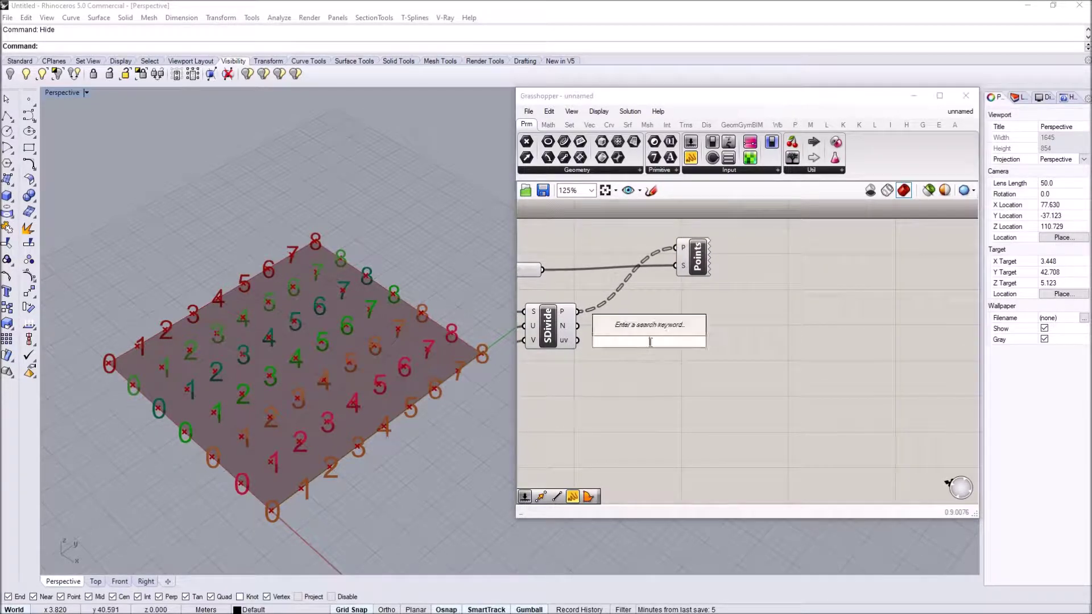
type("cull")
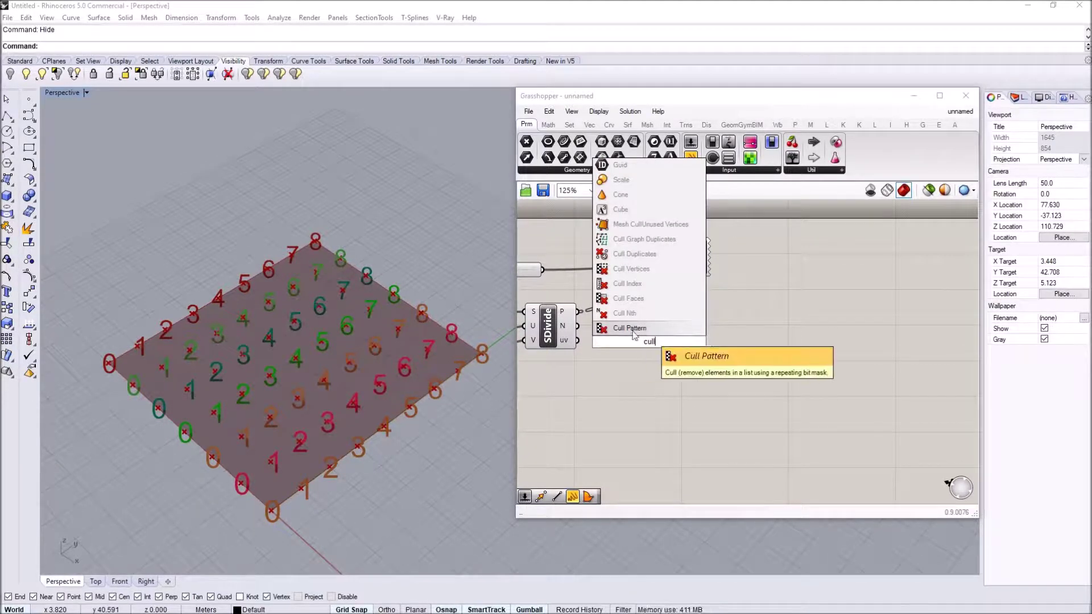
left_click(645, 330)
left_click_drag(651, 353, 712, 340)
left_click(556, 321)
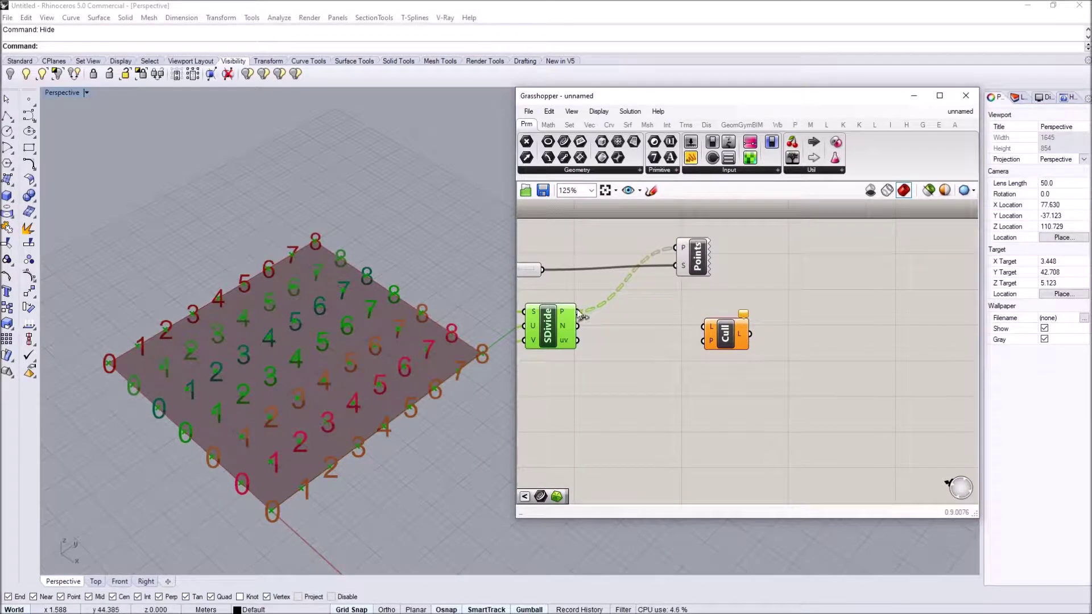
left_click_drag(571, 312, 714, 327)
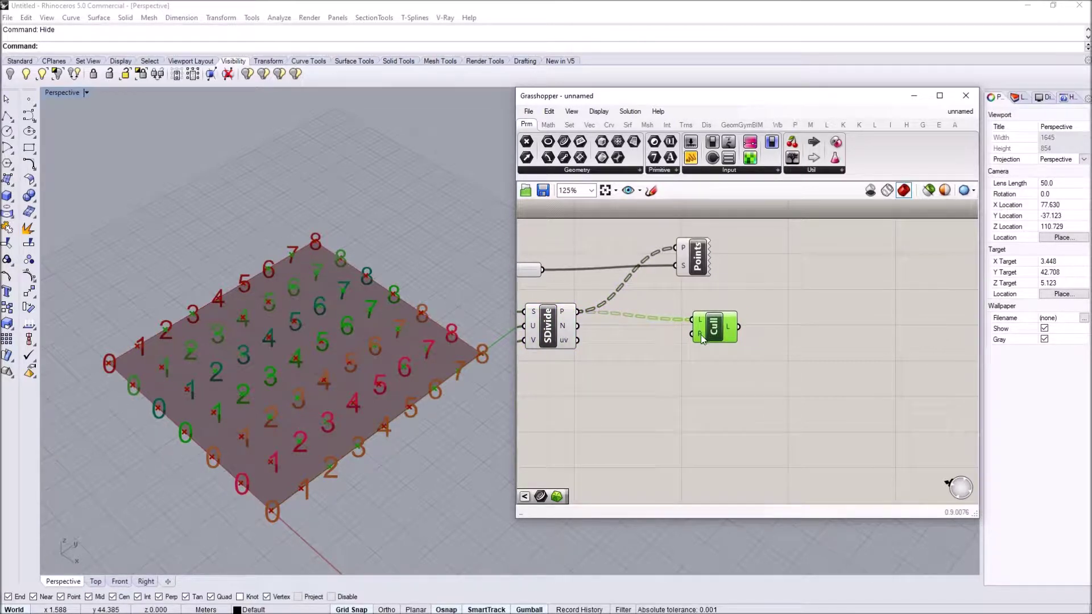
- Inspect the default pattern of the Cull Pattern component and the branch structure of the Divide Surface points
scroll(701, 335, "up", 3)
scroll(700, 336, "down", 2)
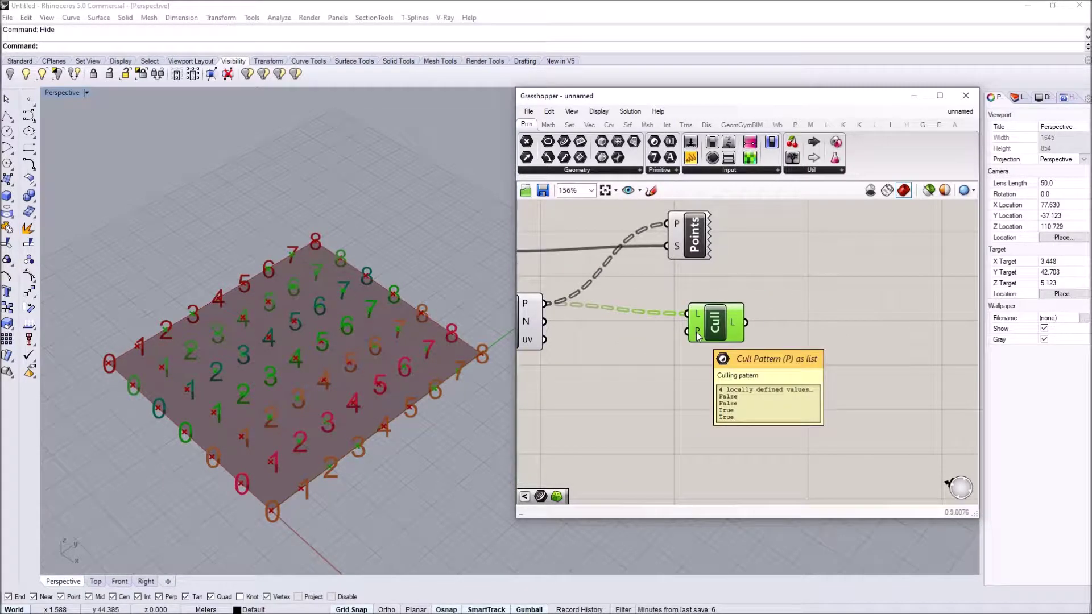
mouse_move(534, 307)
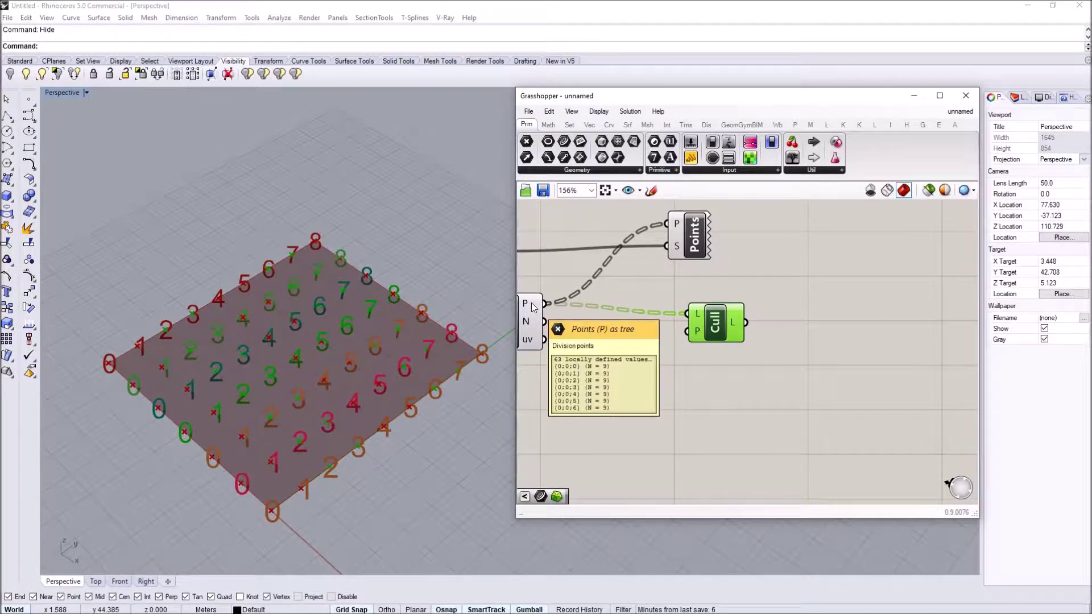
mouse_move(698, 333)
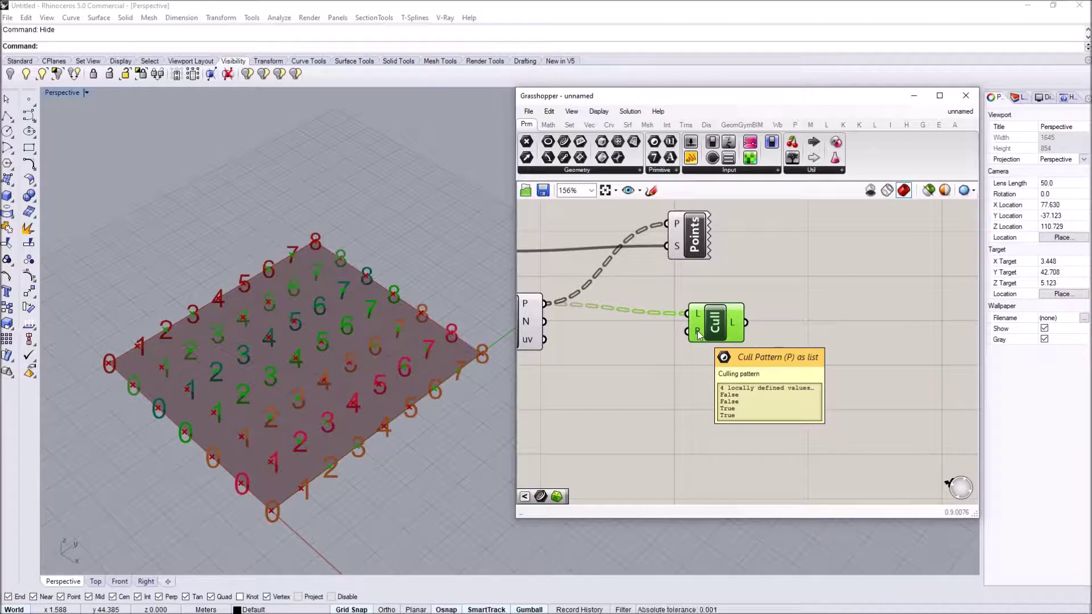
- Inspect the input options of the Cull Pattern component's P input and the branch structure of its culled list
right_click(697, 330)
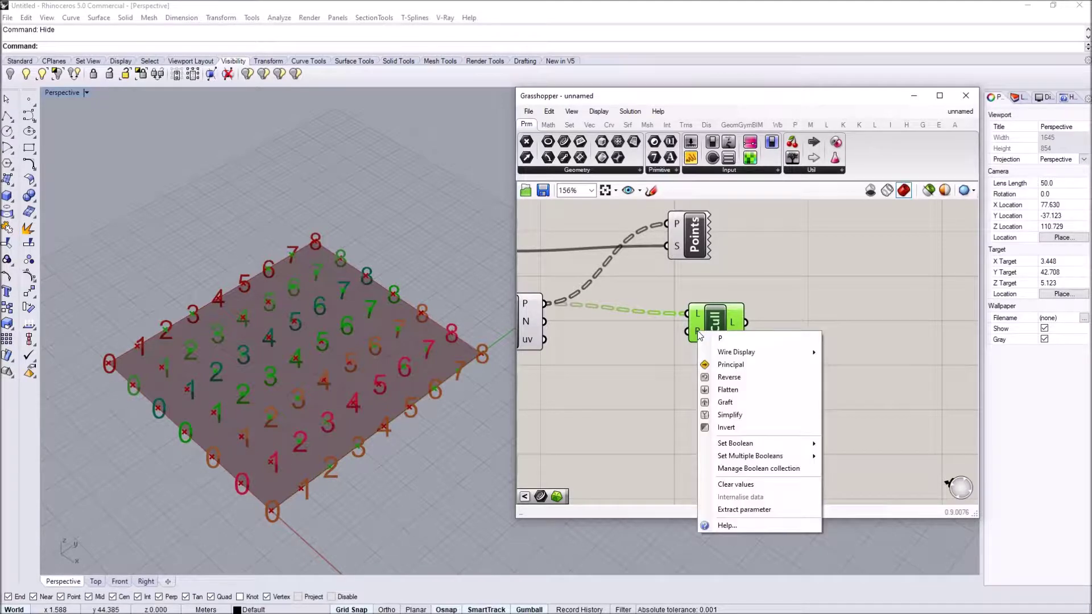
left_click(619, 305)
right_click(696, 331)
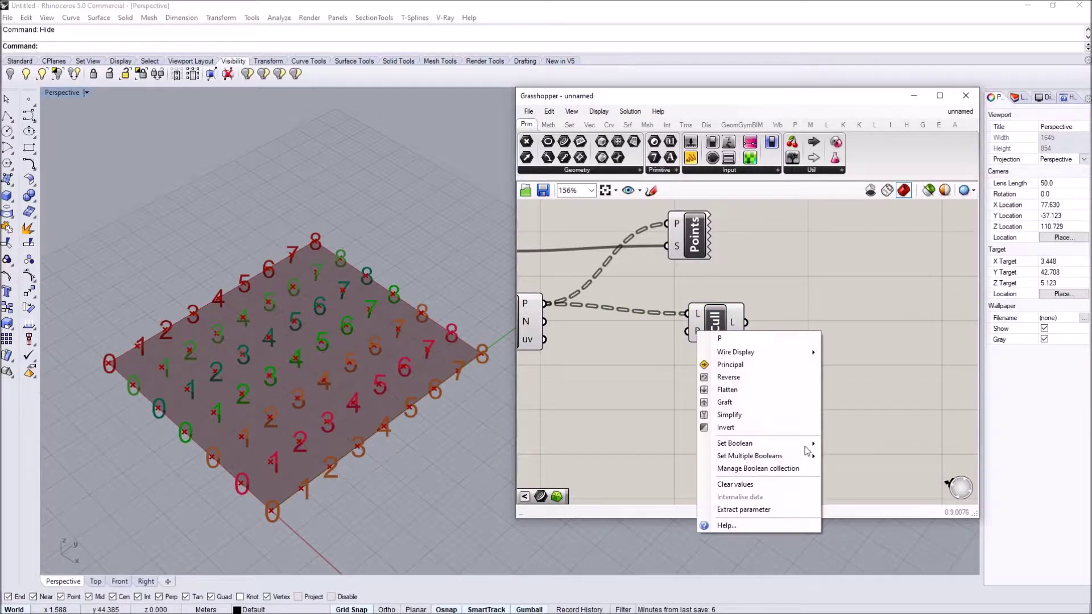
left_click(642, 334)
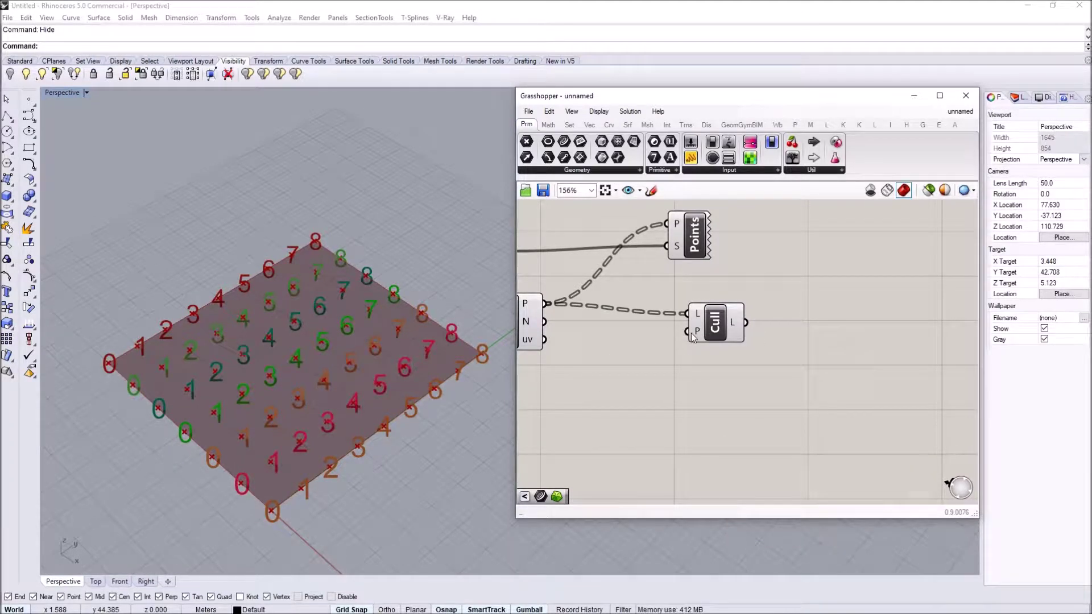
mouse_move(698, 334)
mouse_move(734, 326)
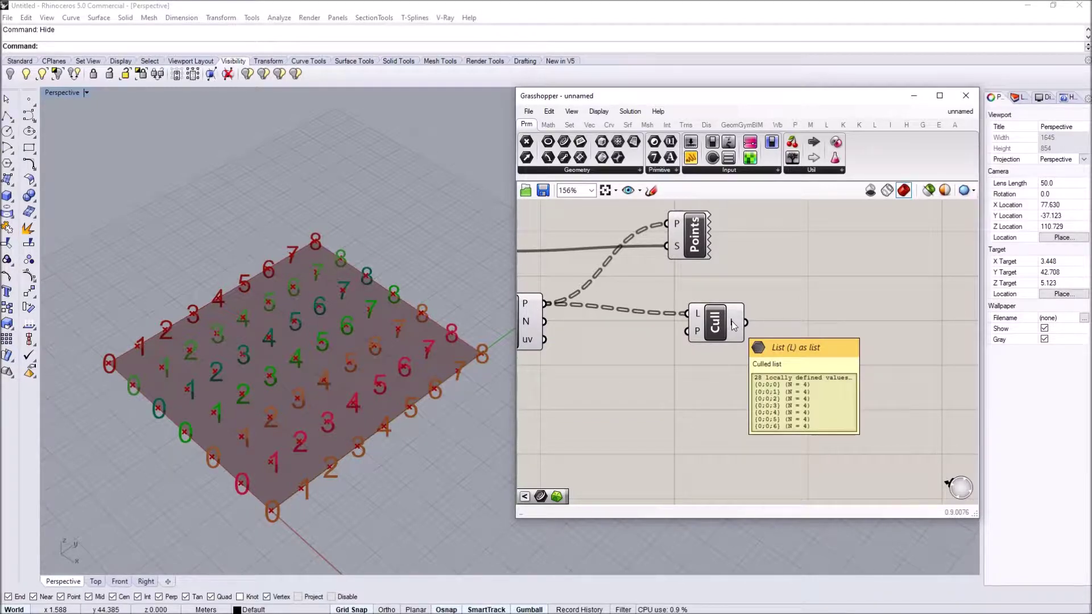
right_click(697, 335)
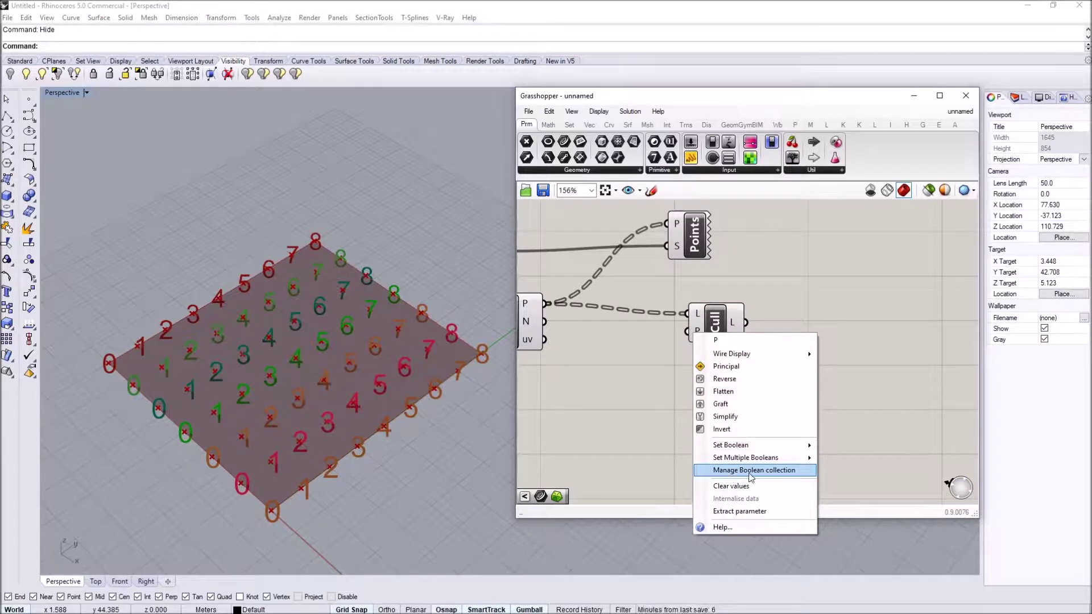
left_click(732, 474)
left_click_drag(657, 348, 643, 235)
left_click(603, 302)
left_click(609, 257)
left_click(605, 302)
left_click(608, 257)
left_click(823, 487)
- Add a panel containing False and True on separate lines below the Divide Surface component
double_click(606, 387)
type("panel")
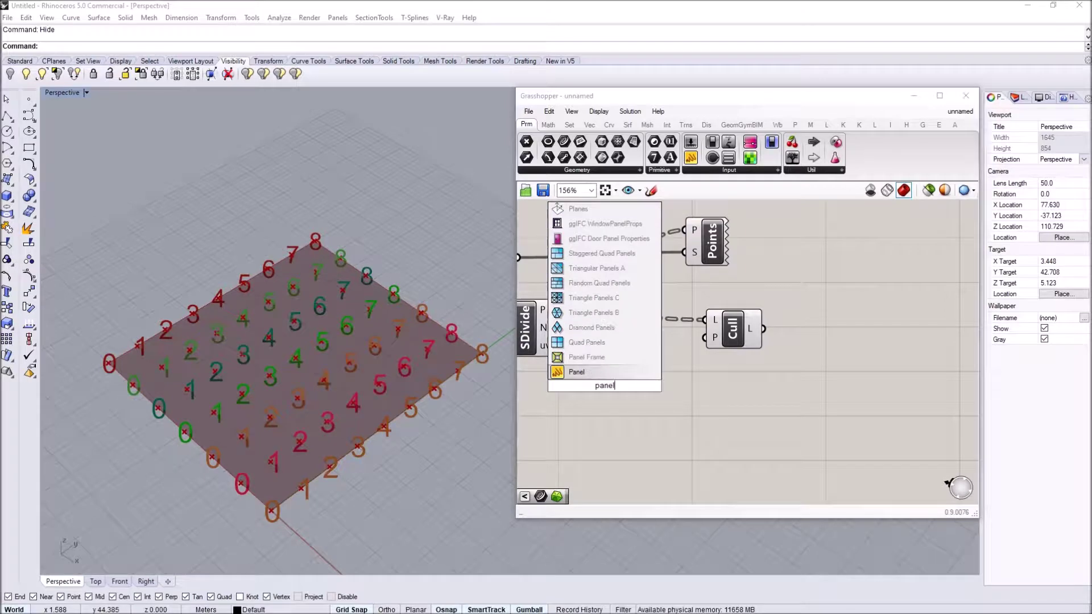
key("Return")
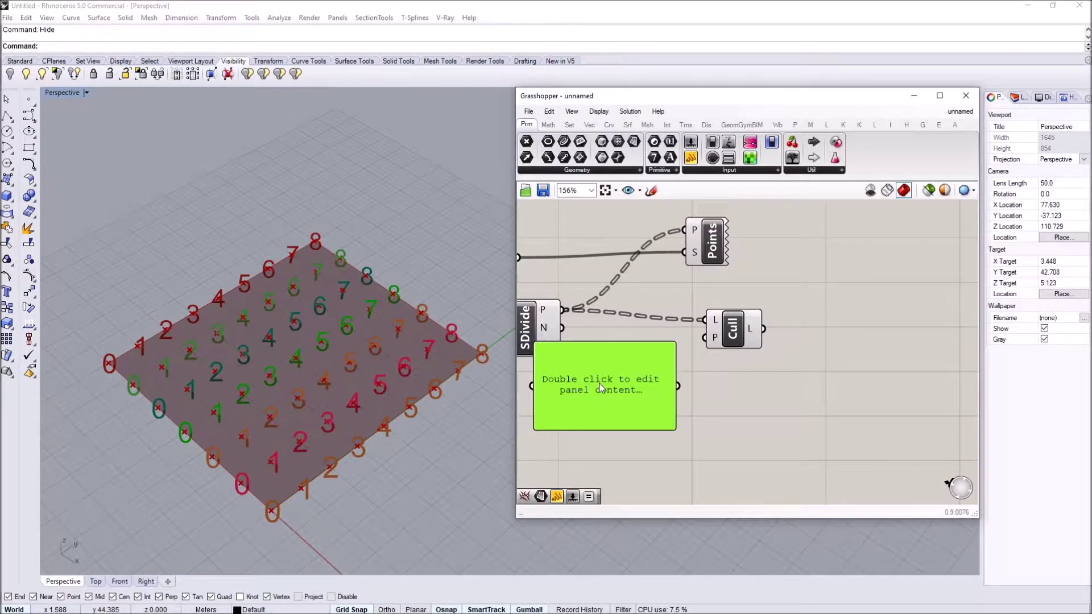
double_click(599, 384)
type("False")
key("Return")
type("True")
left_click(686, 359)
- Turn off Multiline Data for the panel and connect it to the Cull Pattern component's P input
left_click_drag(673, 343, 648, 384)
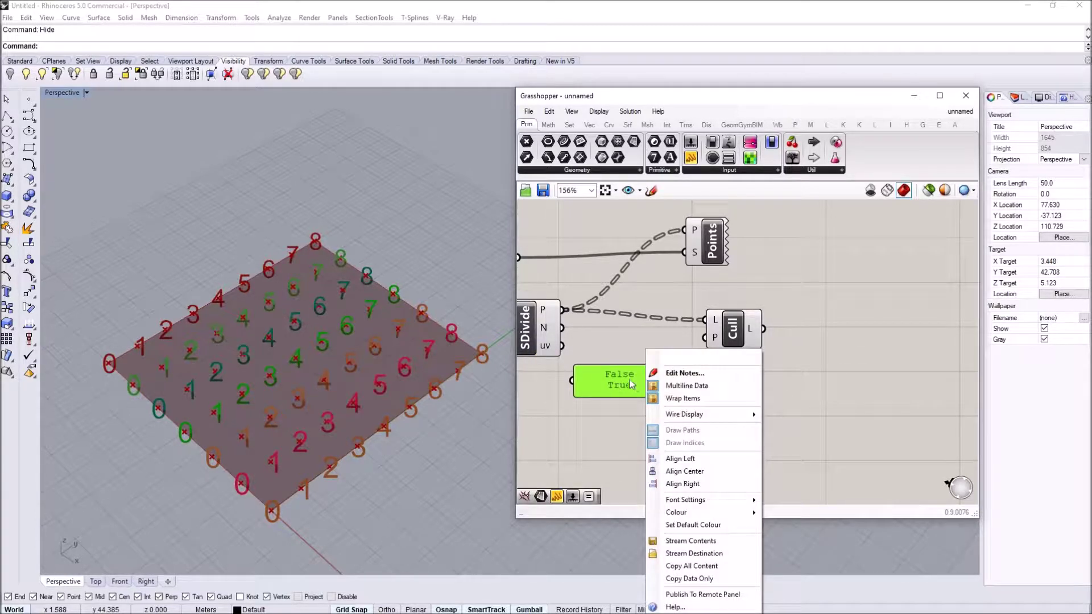
left_click(687, 386)
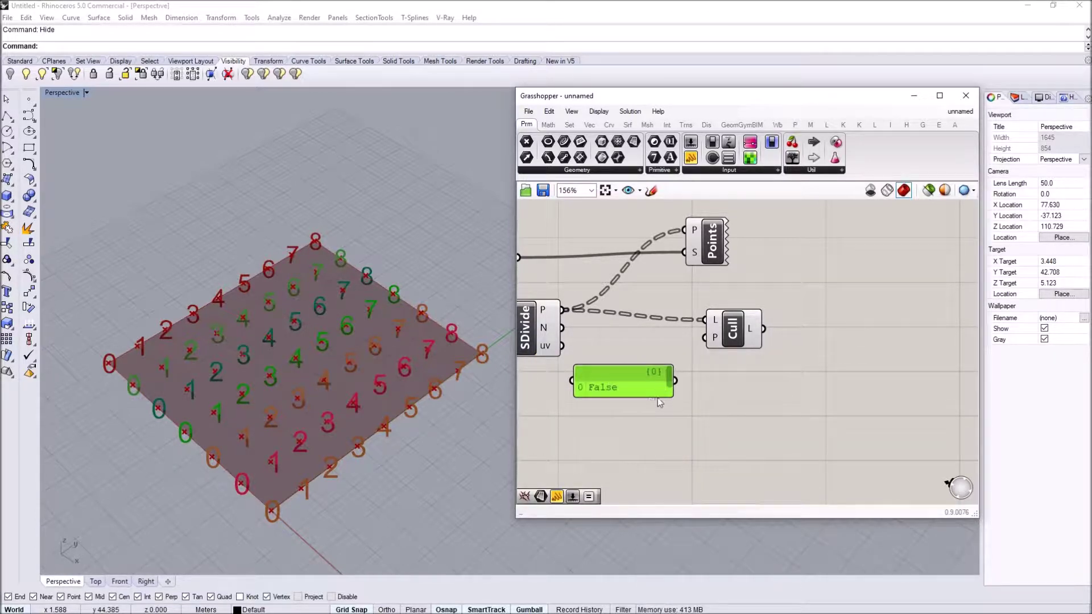
left_click_drag(656, 420, 772, 325)
- Move the Point List component past the Cull Pattern component and connect the culled list to its P input
right_click_drag(621, 304, 672, 312)
left_click_drag(757, 248, 900, 243)
left_click_drag(855, 280, 933, 235)
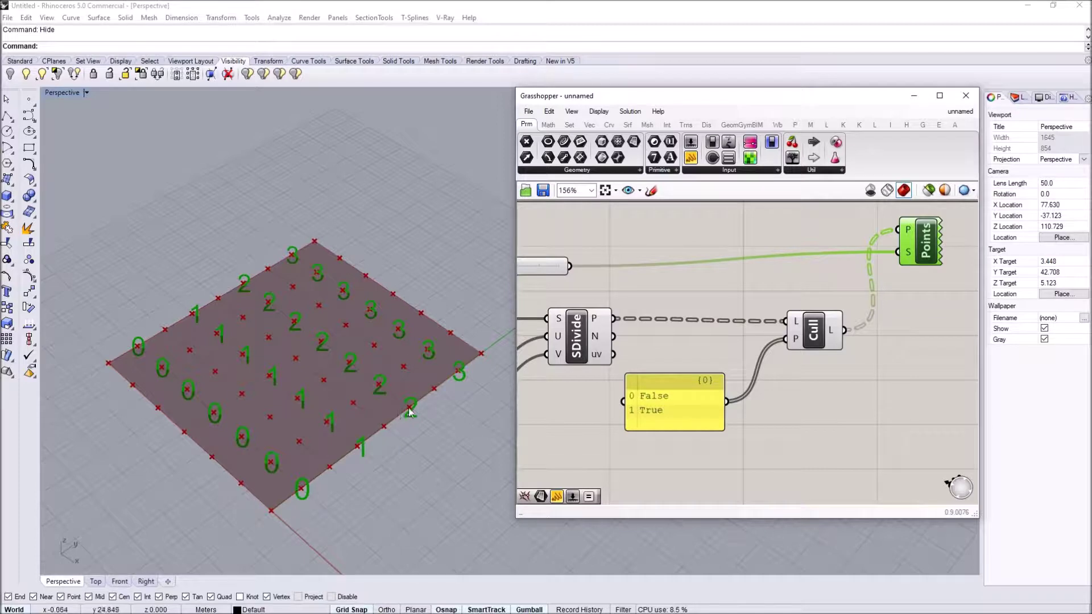
- Reconnect the Divide Surface points to the Point List's P input and highlight the culled points on the surface
right_click_drag(801, 255, 750, 256)
left_click_drag(563, 320, 848, 228)
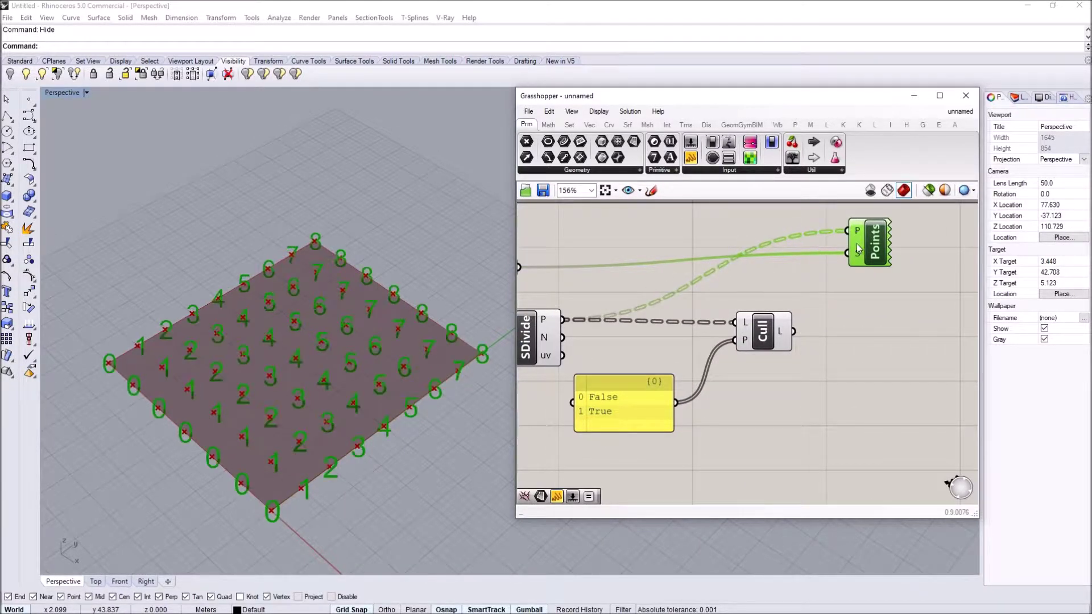
left_click(756, 335)
right_click_drag(335, 490, 296, 471)
scroll(296, 471, "up", 4)
scroll(368, 404, "down", 2)
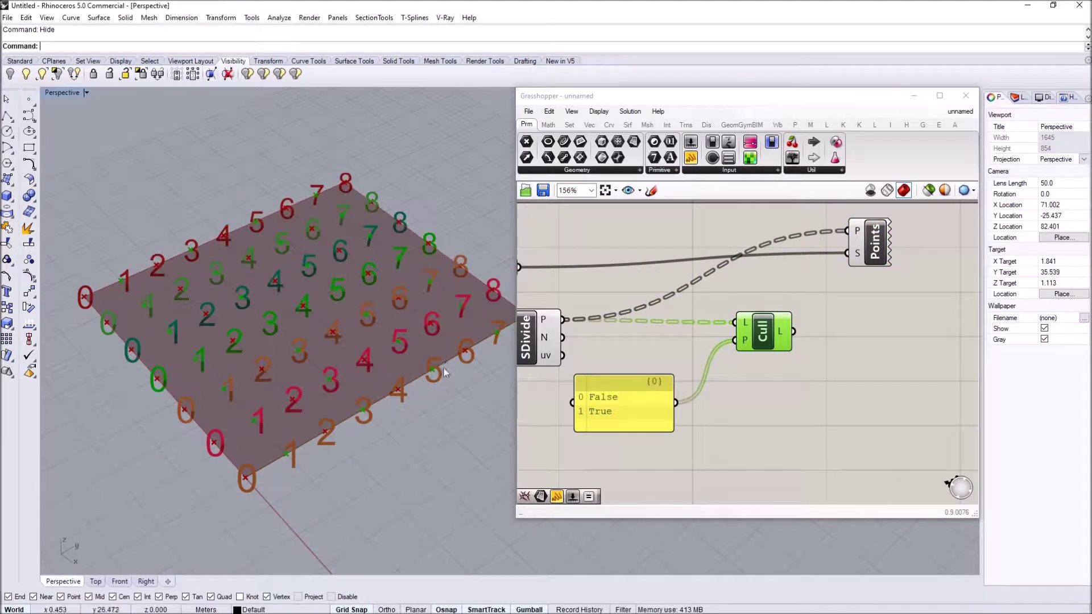
- Compare the culled points with the full set of Divide Surface points and check the branch structure of the normals
left_click(660, 274)
scroll(740, 302, "down", 2)
right_click_drag(739, 303, 656, 281)
scroll(672, 287, "up", 1)
left_click_drag(664, 302, 713, 292)
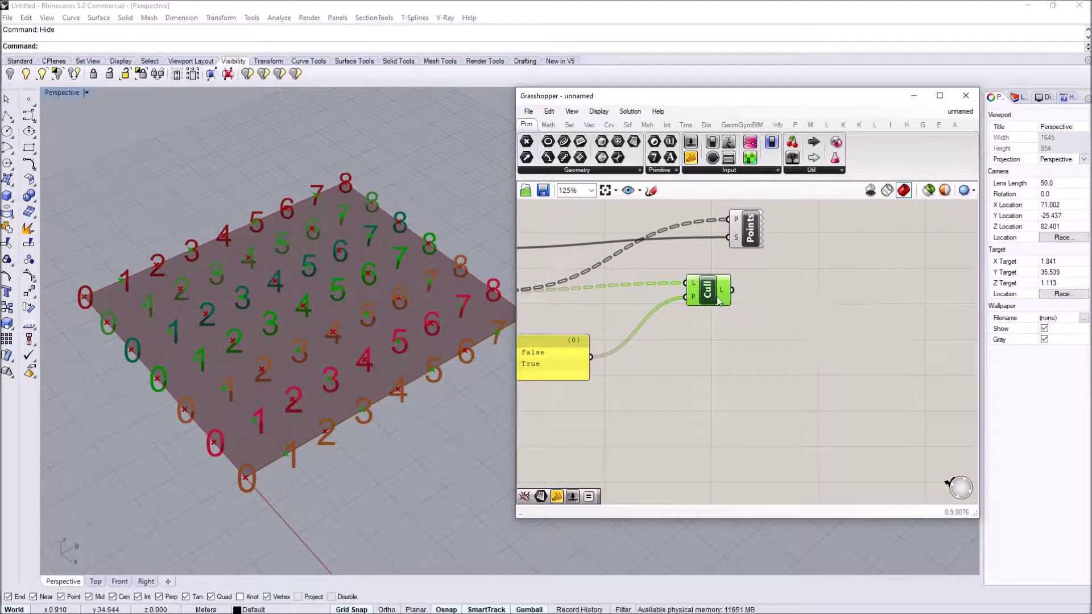
right_click_drag(407, 402, 242, 469)
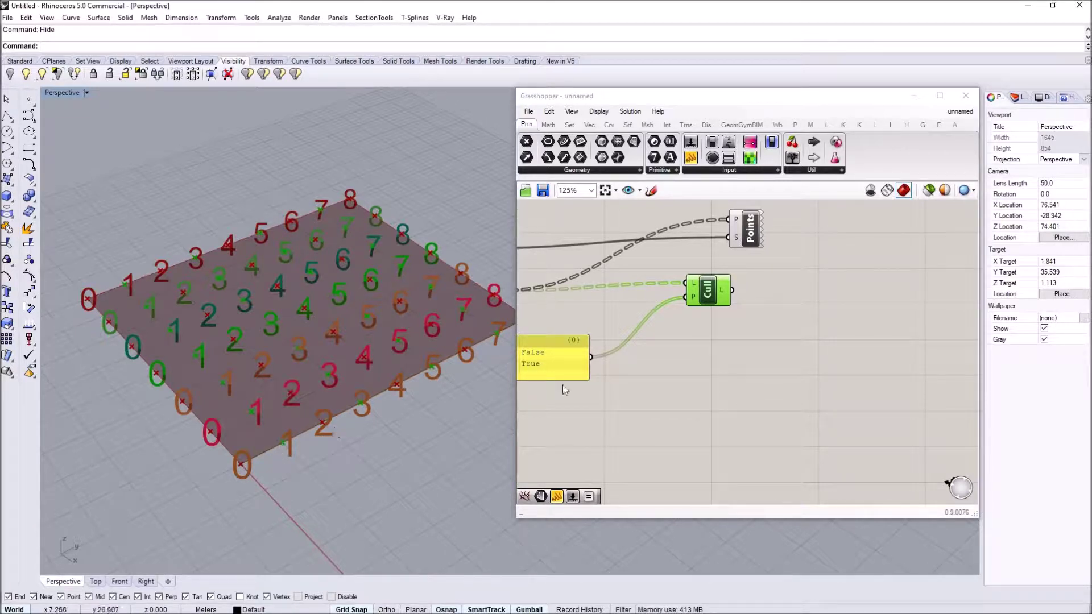
left_click(716, 334)
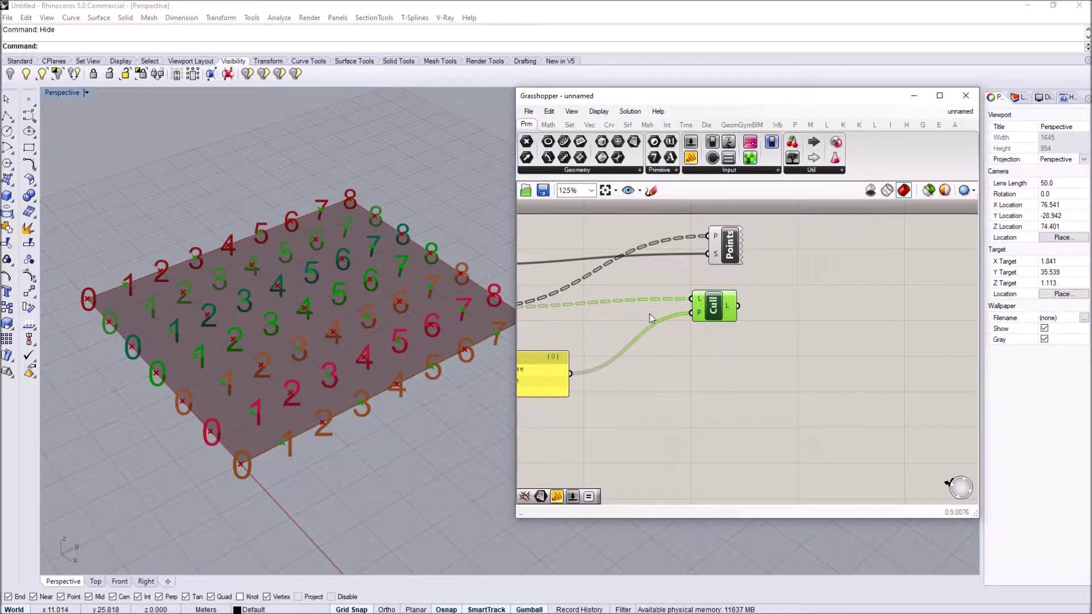
right_click_drag(650, 314, 782, 321)
left_click(575, 326)
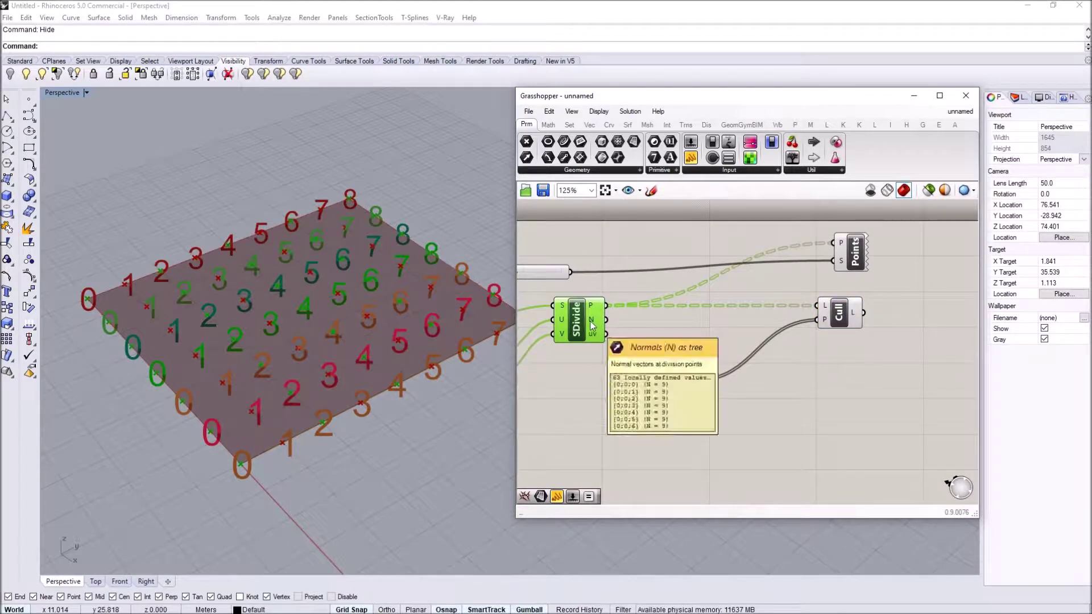
right_click_drag(740, 314, 691, 307)
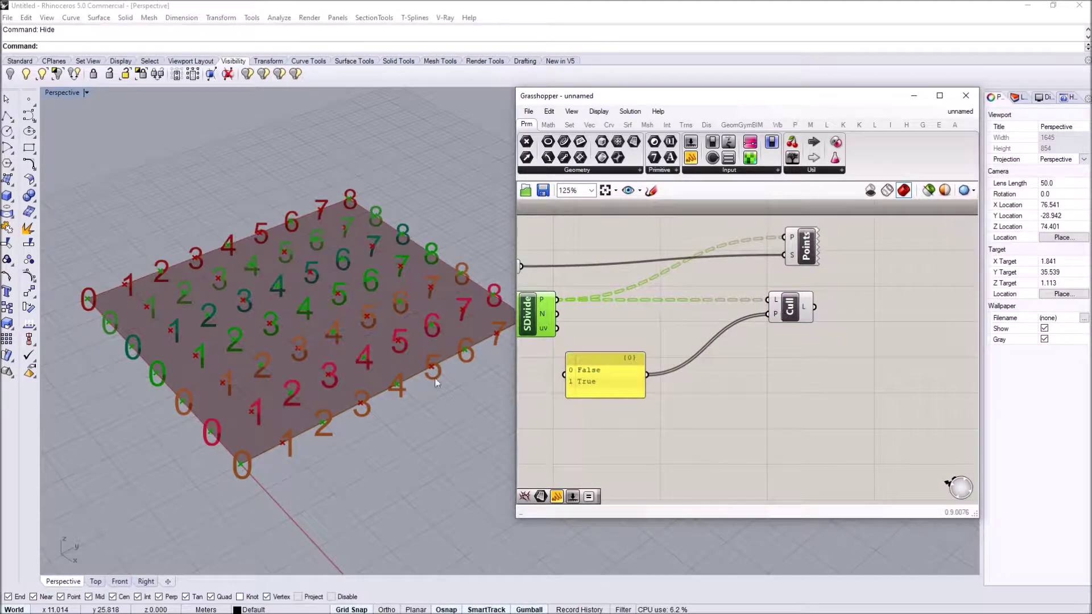
- Duplicate the Cull Pattern component below the original and connect the Divide Surface normals to the copy's L input
left_click(806, 312)
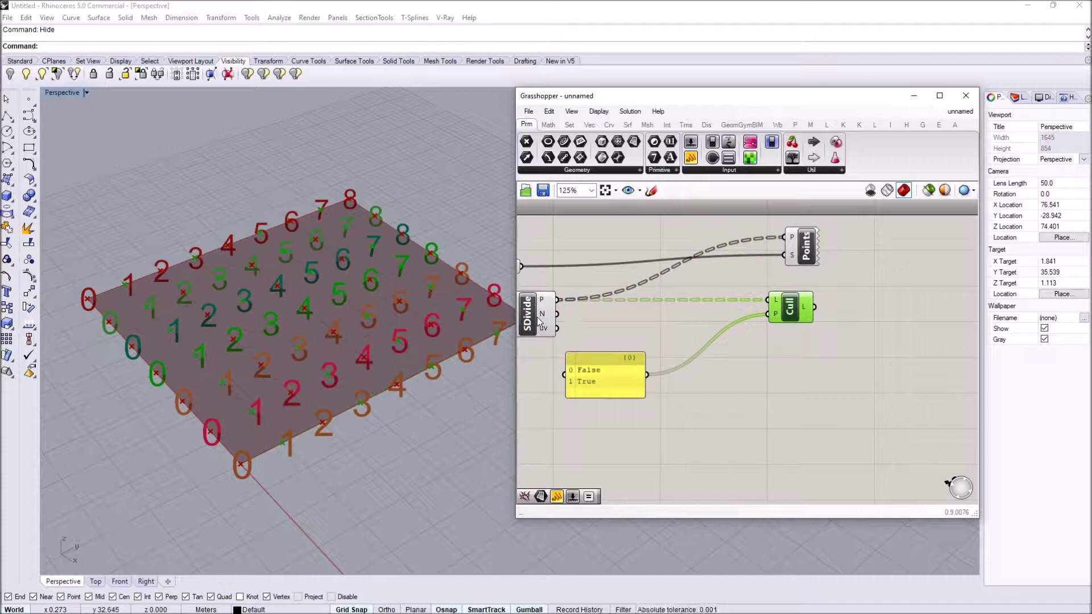
mouse_move(547, 318)
left_click_drag(790, 310, 786, 340, "alt")
left_click_drag(558, 314, 772, 334)
- Add an Amplitude component and place it some distance after the Cull Pattern components
right_click_drag(845, 332, 712, 340)
double_click(700, 348)
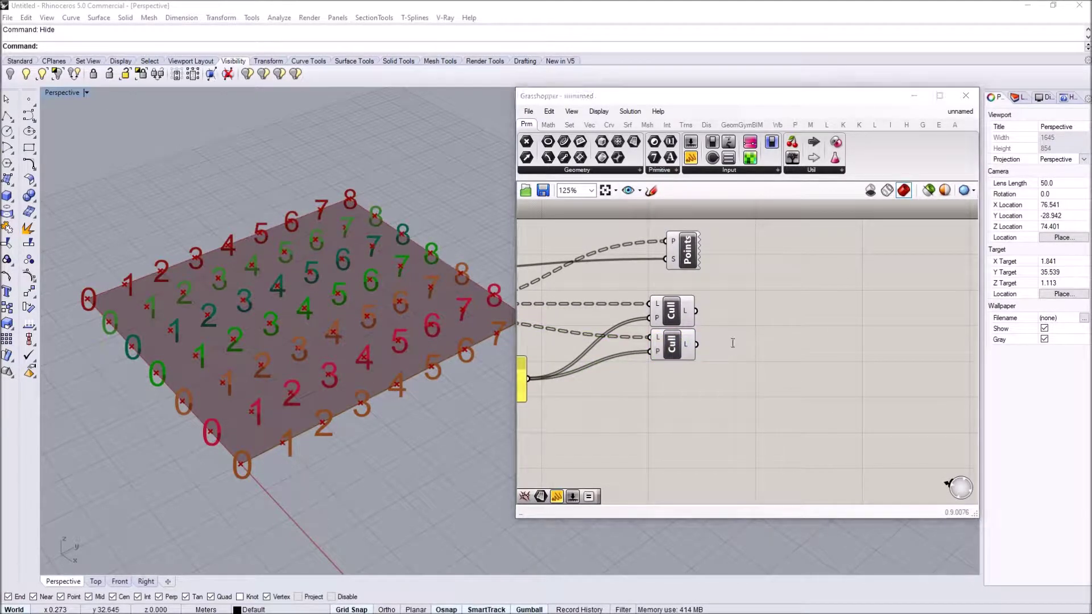
type("vector am")
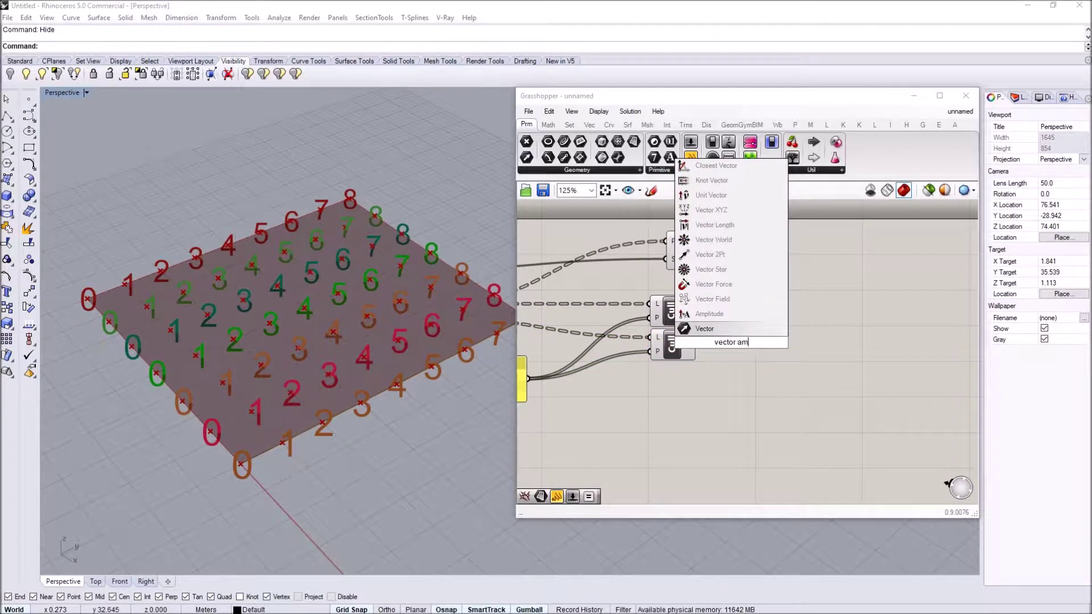
left_click(736, 313)
left_click_drag(734, 341, 846, 344)
left_click(676, 348)
- Add a Vector Display component with the culled points as its A input and the culled normals as its V input
double_click(746, 349)
type("vec")
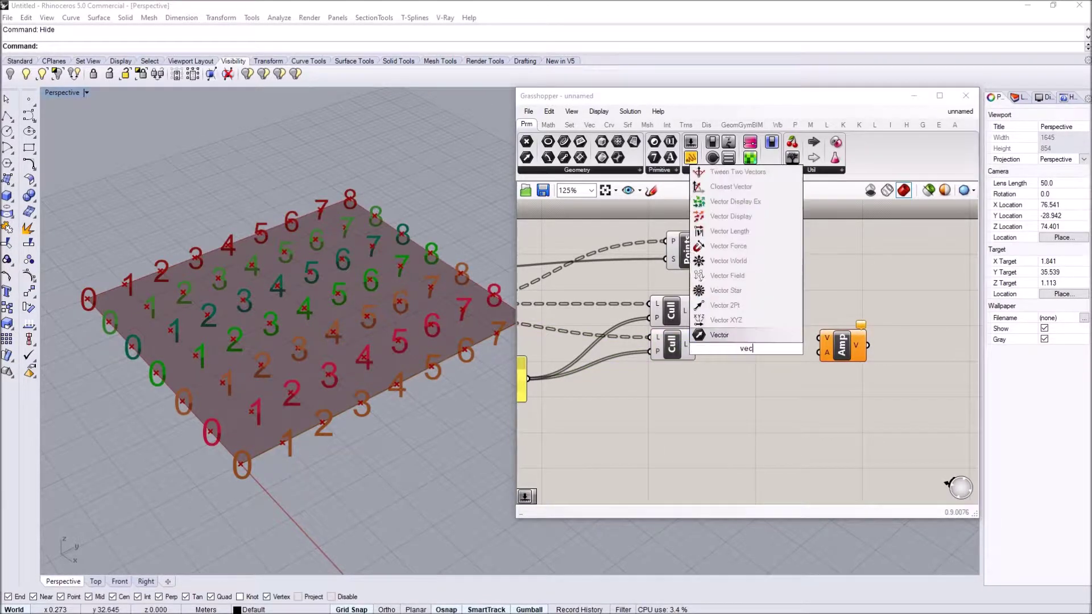
type("tor disp")
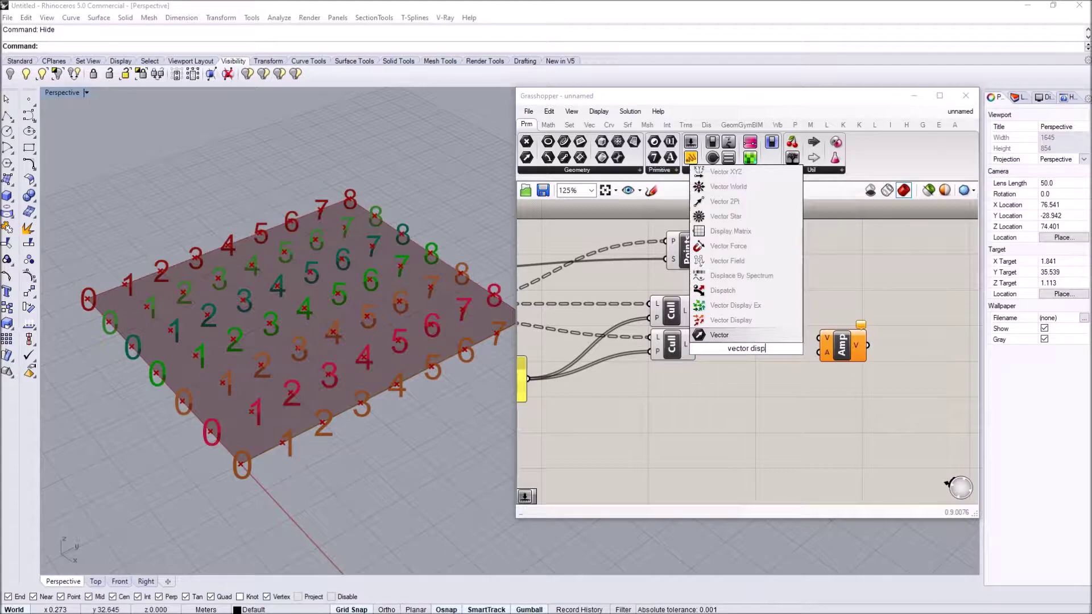
left_click(718, 320)
left_click_drag(696, 344, 697, 311)
right_click_drag(368, 458, 270, 333)
scroll(262, 401, "up", 10)
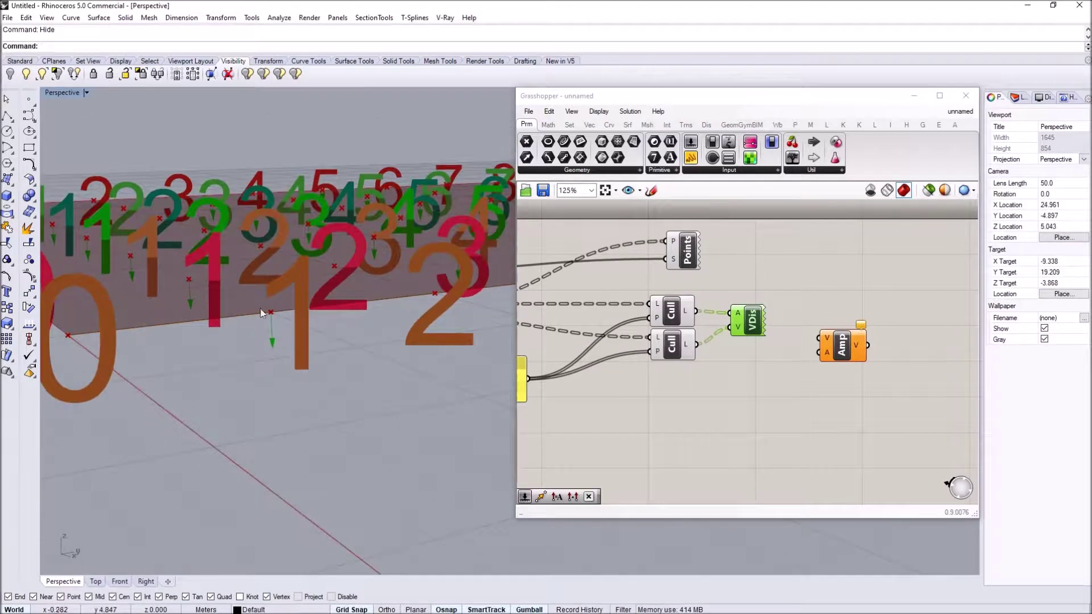
- Reposition the Vector Display and Amplitude components and connect the culled normals to the Amplitude's V input
right_click_drag(708, 388, 641, 385)
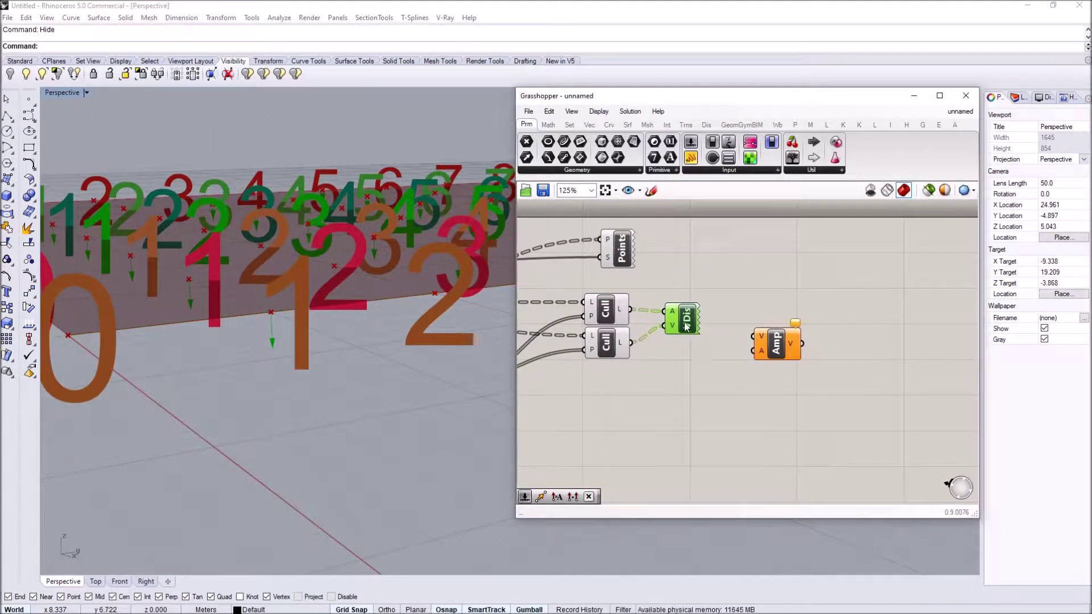
left_click_drag(683, 321, 703, 296)
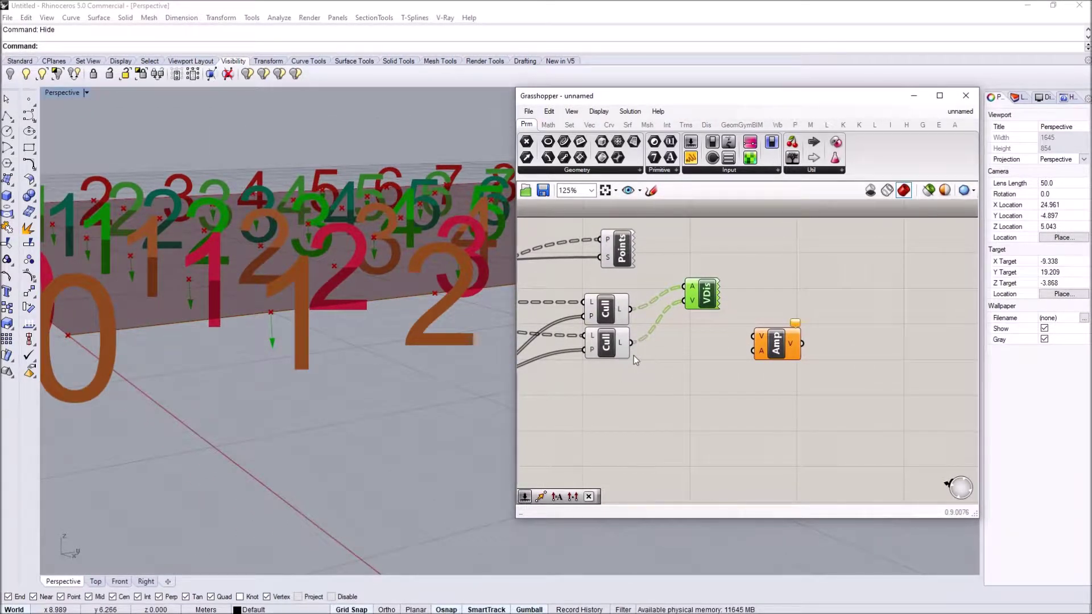
left_click_drag(778, 348, 760, 352)
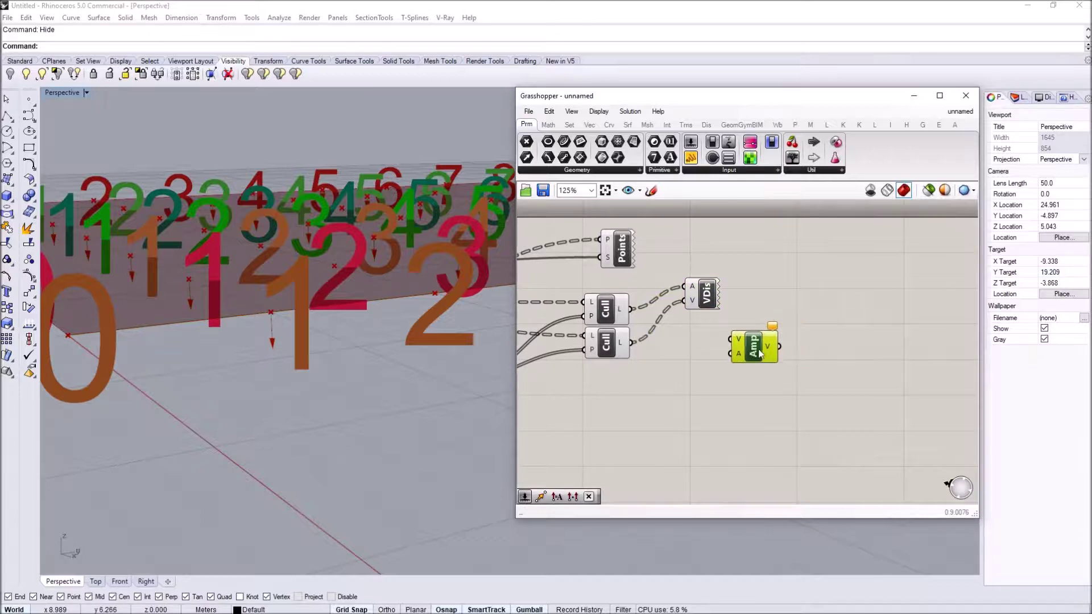
left_click_drag(634, 346, 750, 343)
- Add a number slider of 4 for the Amplitude's A input and feed the amplified vectors to the Vector Display's V input
double_click(653, 386)
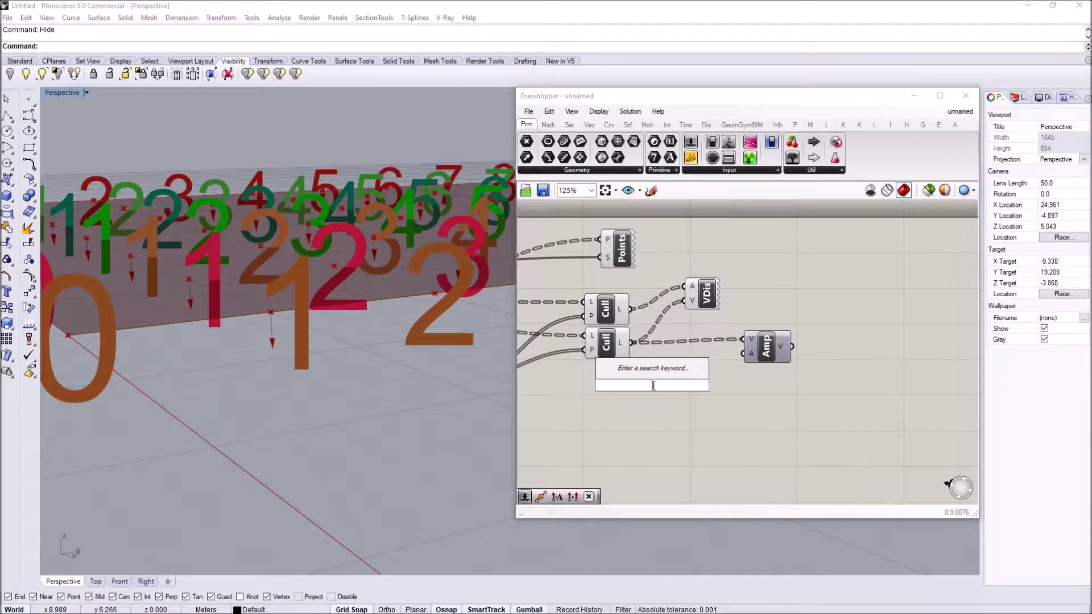
type("4")
key("Return")
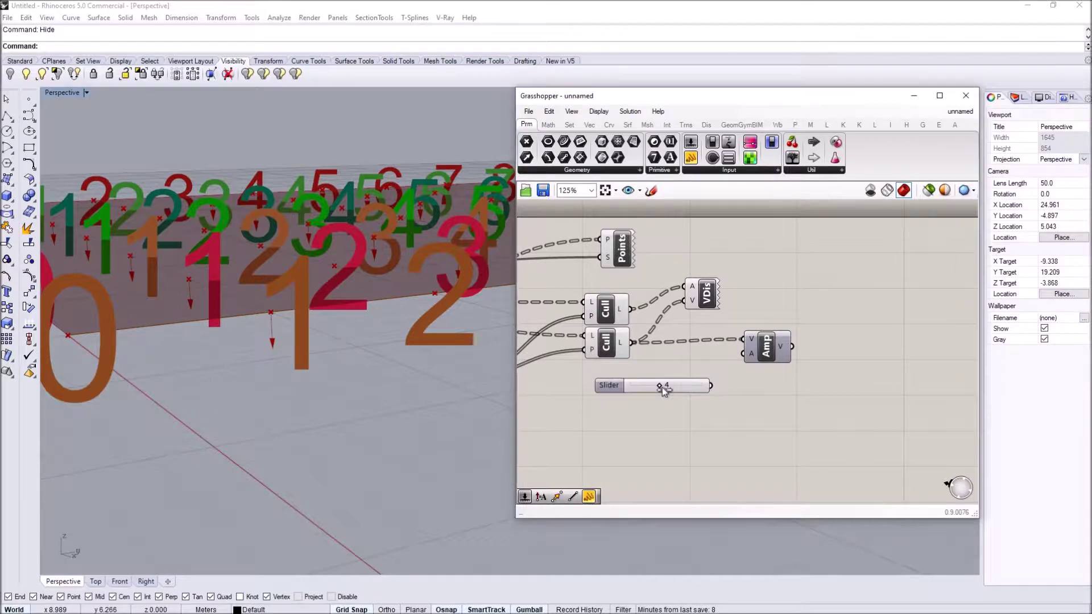
left_click_drag(705, 386, 825, 297)
- Set the Amplitude slider to 2
right_click_drag(318, 309, 355, 358)
scroll(355, 357, "down", 5)
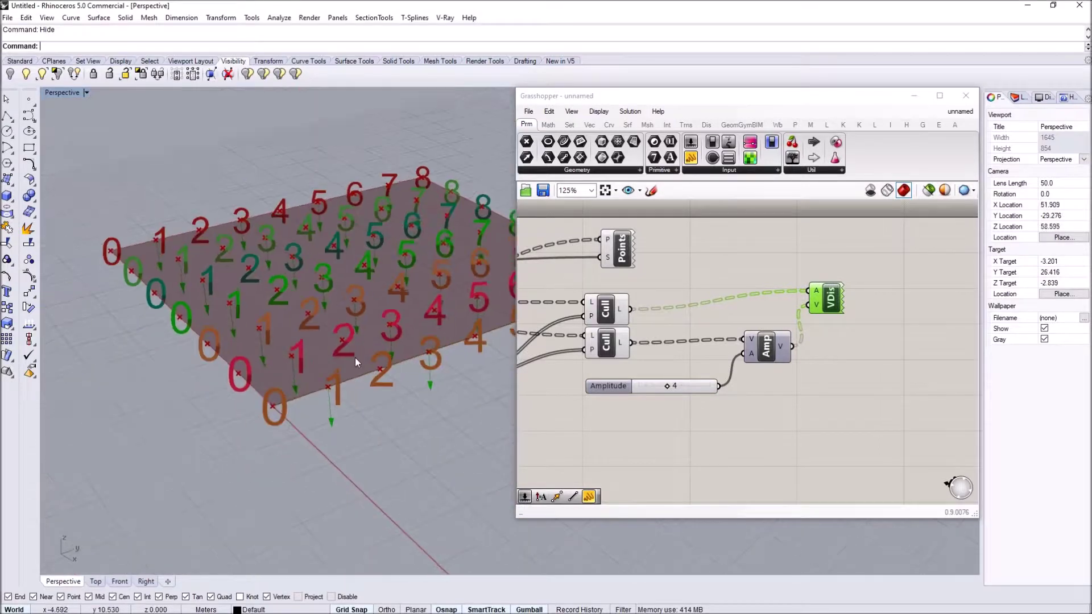
scroll(334, 398, "up", 5)
scroll(318, 397, "down", 2)
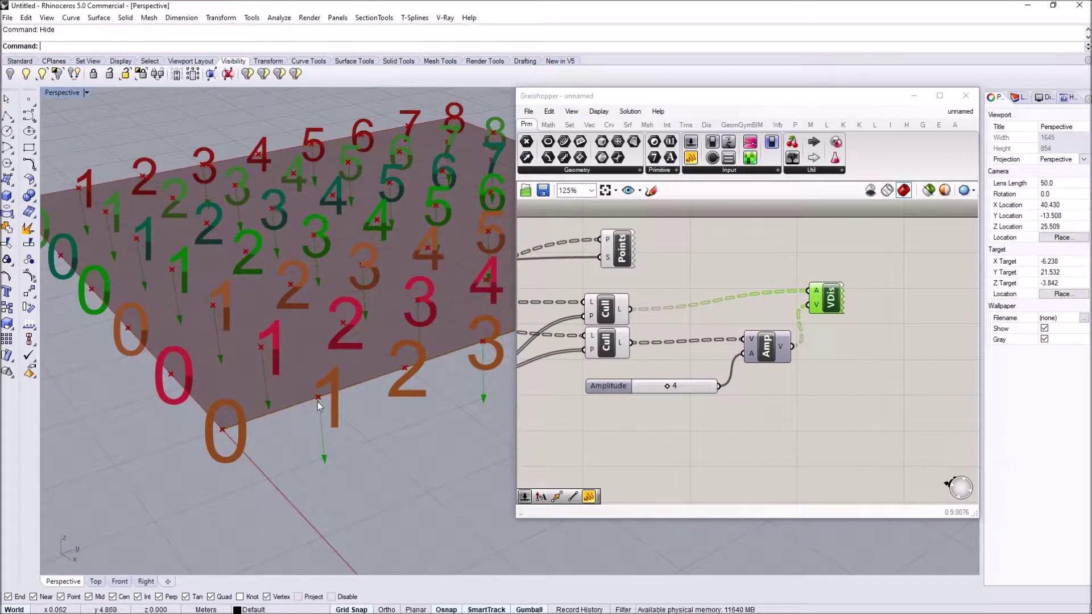
left_click_drag(666, 388, 647, 388)
- Add a Move component with the culled points as its G input and the amplified vectors as its T input
right_click_drag(725, 353, 681, 378)
left_click_drag(788, 323, 830, 303)
double_click(799, 347)
type("move")
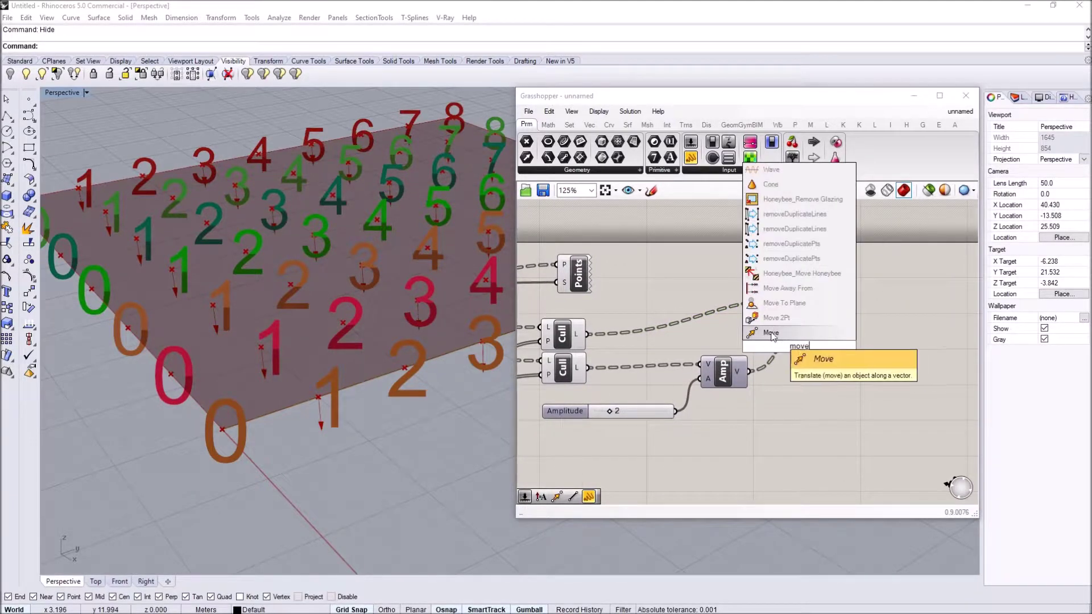
key("Return")
left_click_drag(587, 334, 817, 349)
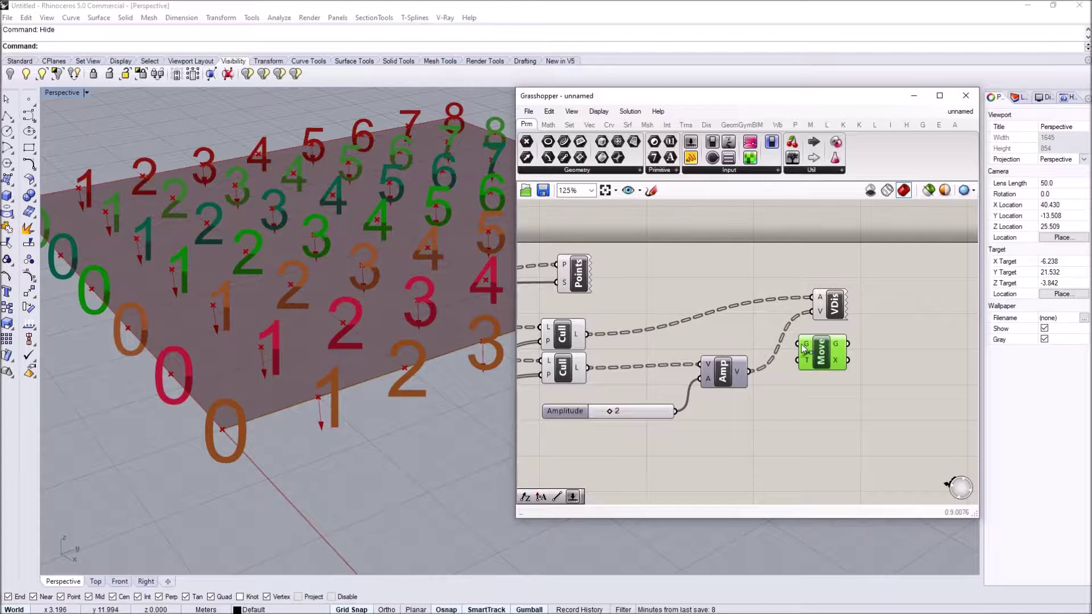
left_click_drag(750, 370, 799, 360)
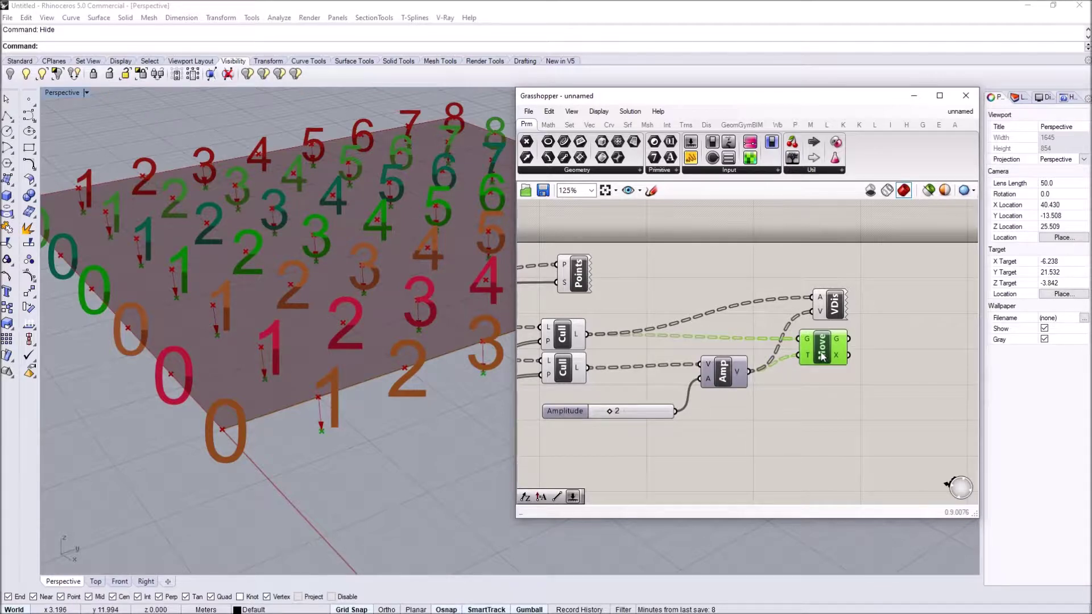
- Hide the Vector Display arrows and highlight the moved points in the viewport
left_click(833, 307)
right_click(836, 307)
left_click(859, 327)
left_click(822, 348)
right_click_drag(369, 384, 179, 335)
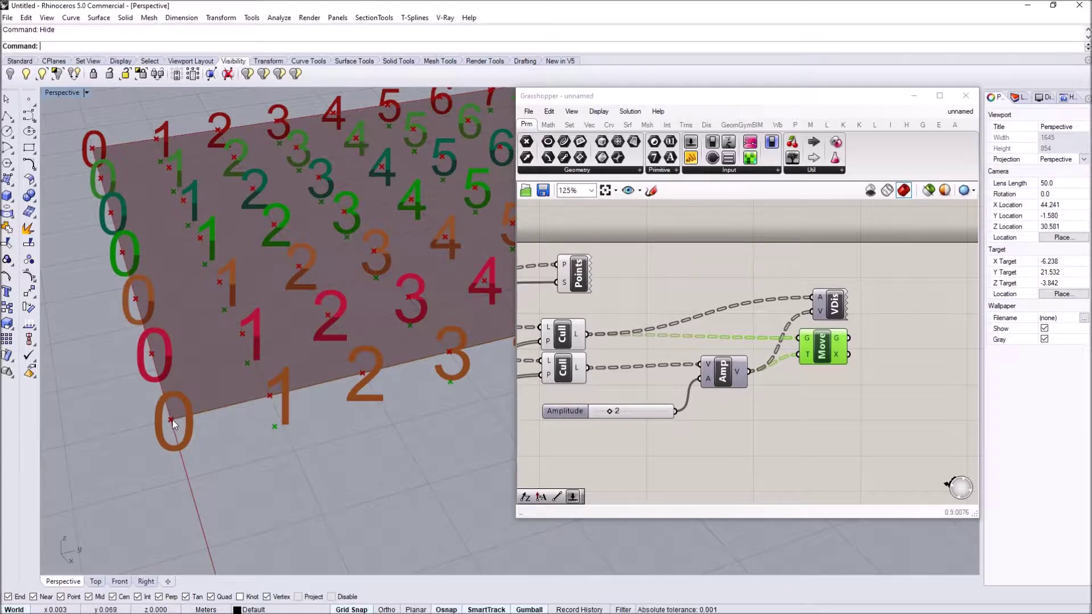
- Move the slider, Amplitude, Vector Display and Move components farther from the Cull Pattern components to make room
left_click(680, 327)
scroll(688, 323, "down", 2)
right_click_drag(688, 323, 739, 325)
mouse_move(680, 383)
left_mouse_down()
mouse_move(732, 378)
mouse_move(680, 381)
left_mouse_up()
left_click_drag(866, 405, 710, 292)
left_click_drag(772, 359, 837, 345)
left_click(888, 354)
left_click_drag(927, 380, 829, 349)
left_click(808, 329)
- Duplicate both Cull Pattern components below the originals, keeping their input connections
right_click_drag(702, 338, 795, 337)
left_click_drag(781, 386, 737, 314)
right_click_drag(738, 335, 715, 310)
left_click_drag(721, 326, 723, 384, "alt")
left_click(677, 385)
scroll(729, 362, "up", 1)
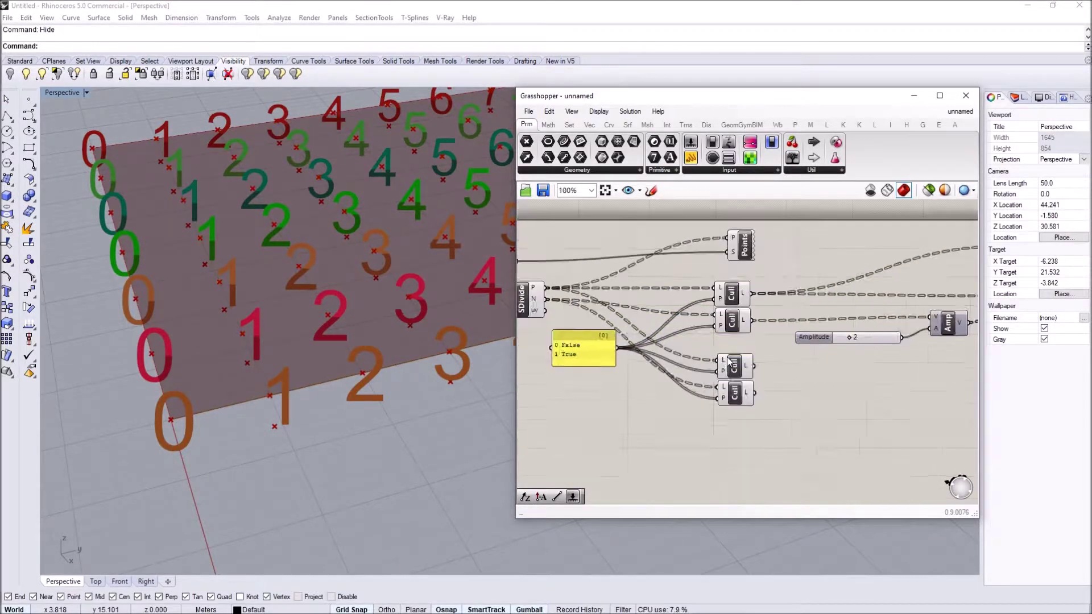
- Reverse the P pattern input on both duplicated Cull Pattern components and check the points they keep in the viewport
scroll(729, 361, "up", 1)
left_click(730, 363)
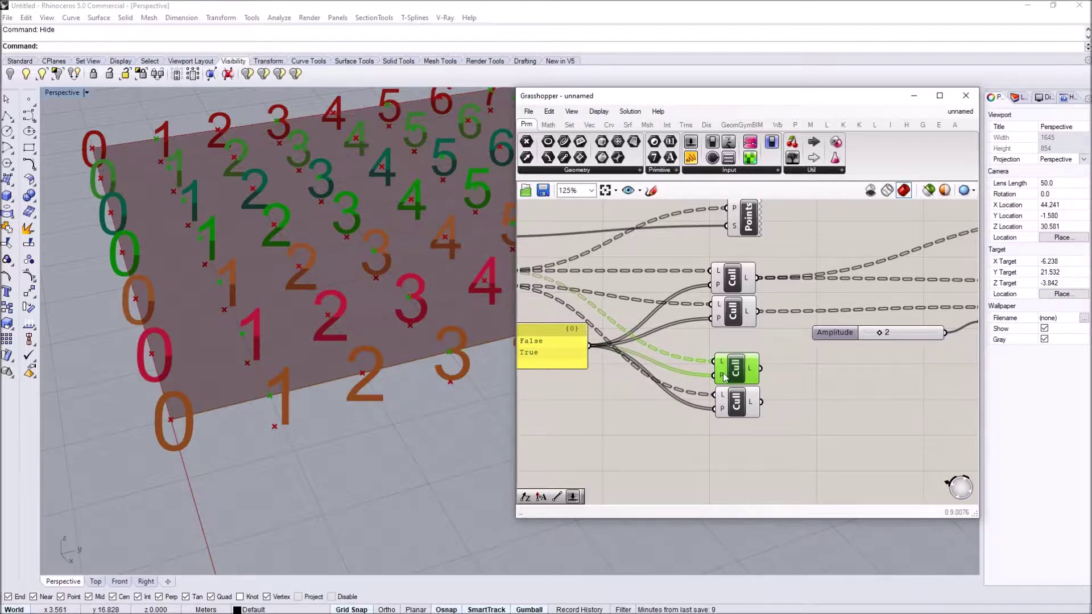
mouse_move(723, 375)
right_click(723, 376)
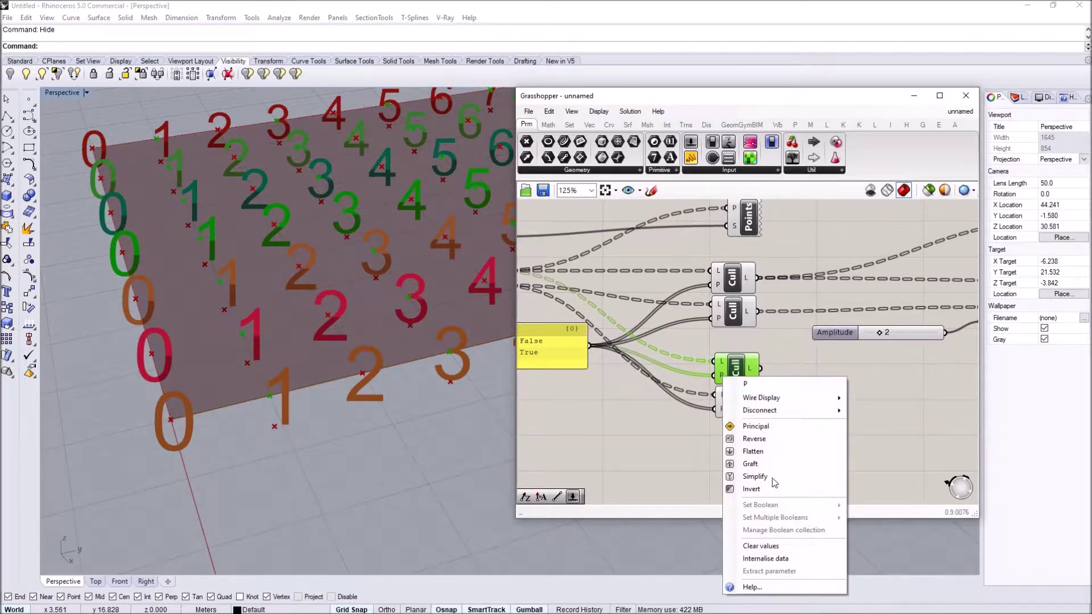
left_click(752, 441)
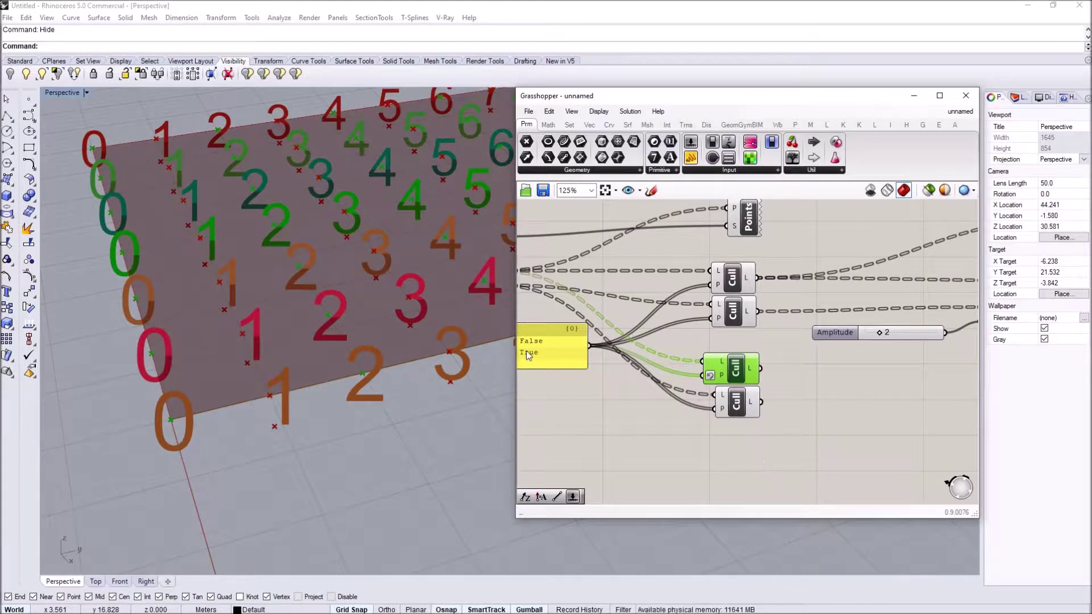
left_click(543, 351)
right_click_drag(558, 354, 623, 363)
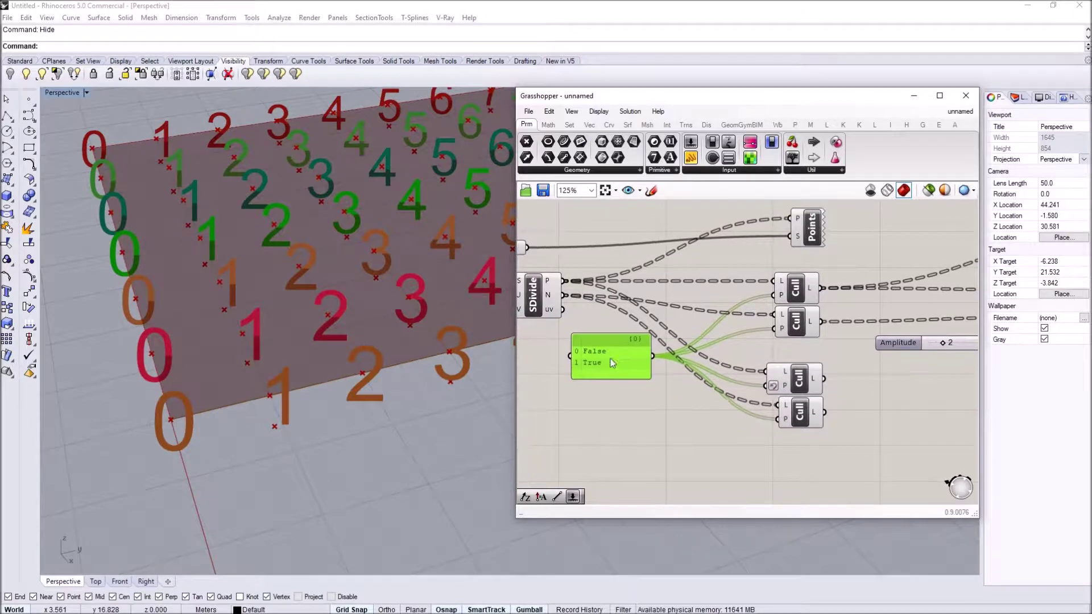
right_click(783, 419)
left_click(805, 460)
left_click(790, 372)
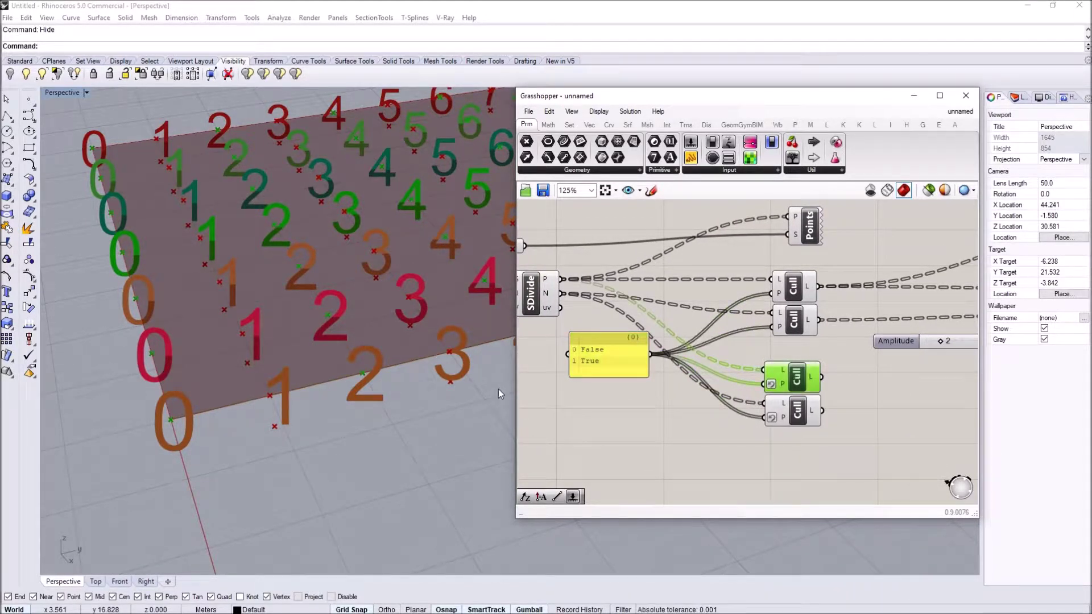
right_click_drag(188, 421, 243, 425)
right_click_drag(169, 407, 179, 432)
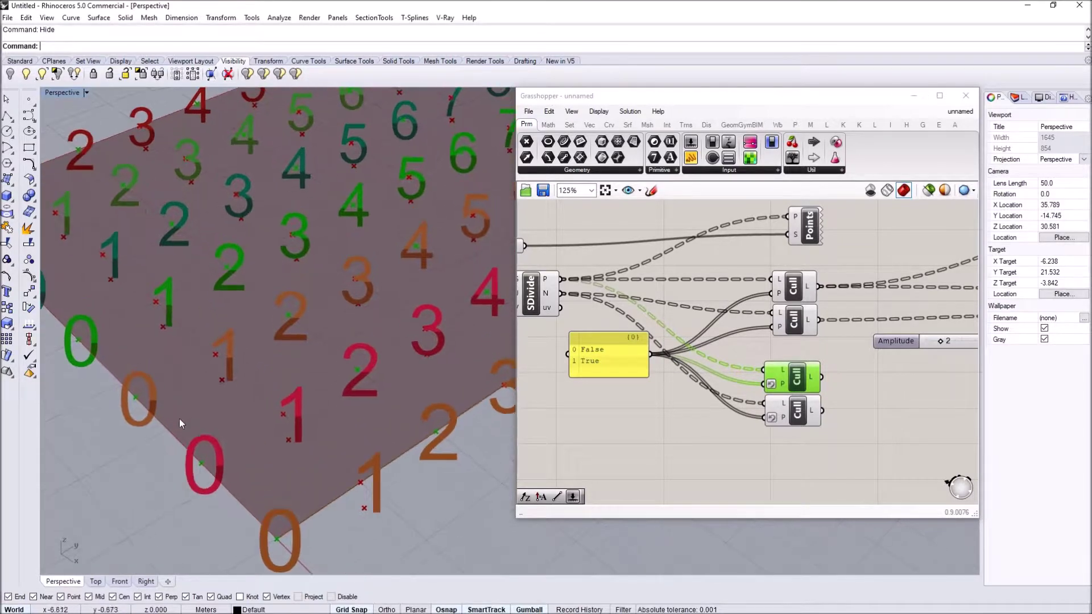
scroll(181, 421, "down", 4)
- Duplicate the slider, Amplitude and Move components below the originals, keeping their connections
right_click_drag(845, 344, 711, 339)
scroll(711, 339, "down", 2)
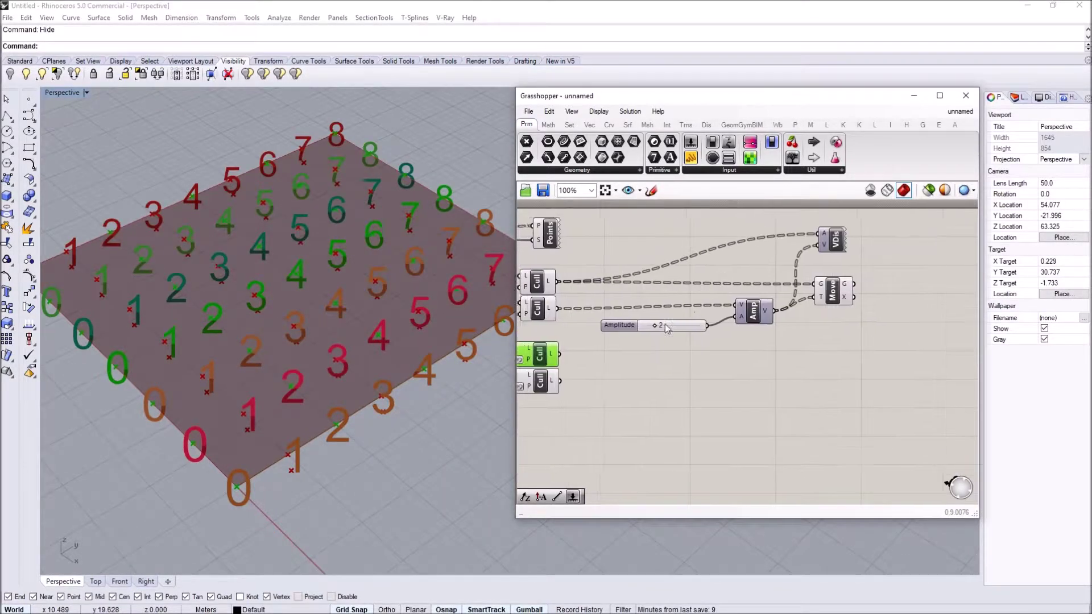
left_click_drag(860, 353, 674, 353)
left_click(655, 357)
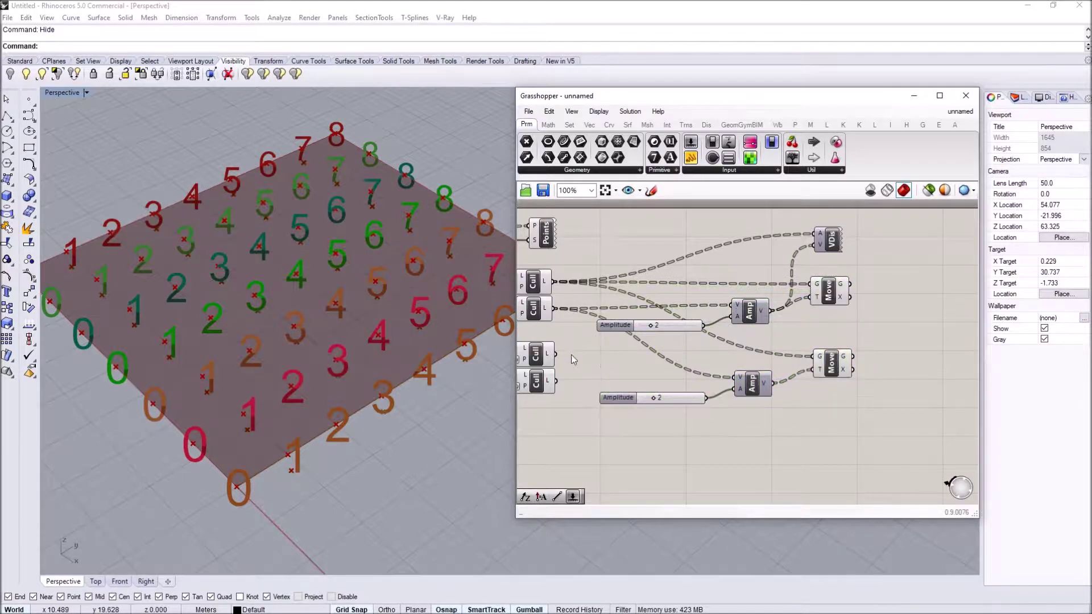
- Rewire the reversed culled points into the duplicate Move's G input and the reversed culled normals into the duplicate Amplitude's V input
right_click_drag(571, 354, 629, 357)
left_click(601, 358)
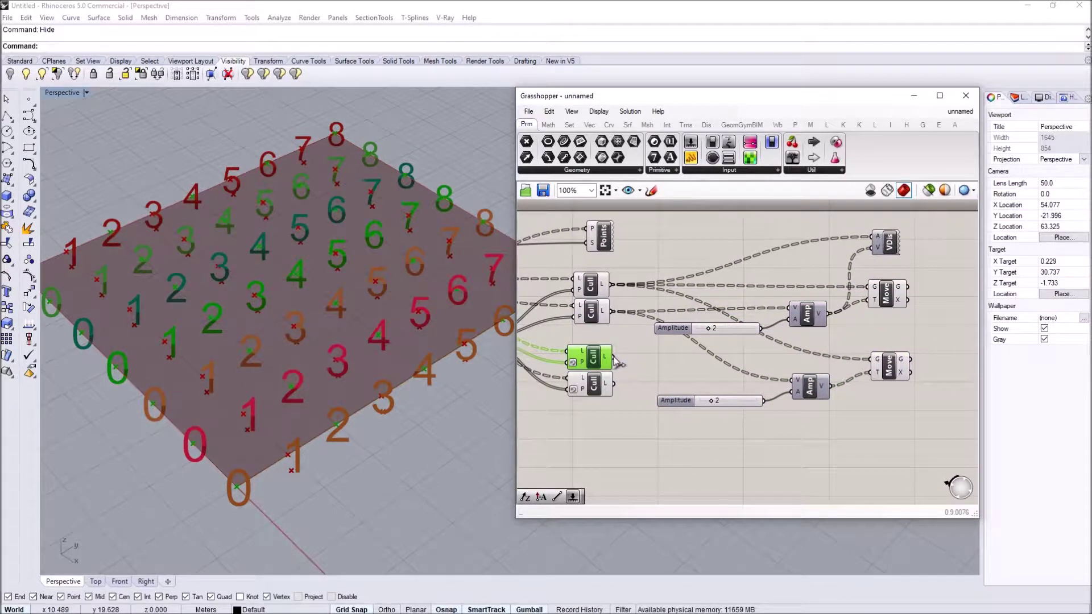
left_click_drag(613, 358, 833, 371)
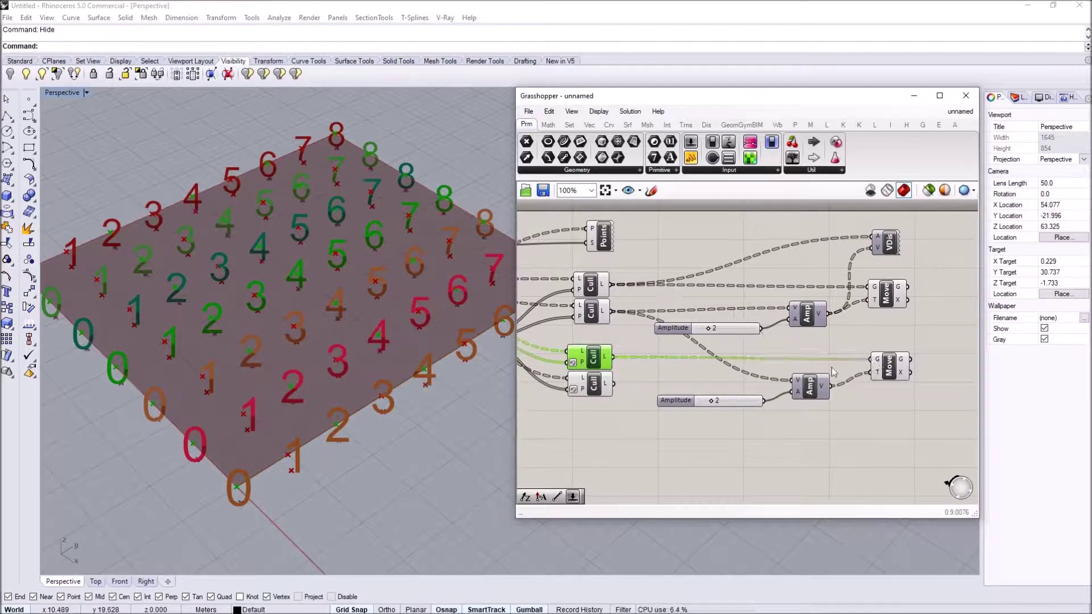
scroll(746, 414, "up", 3)
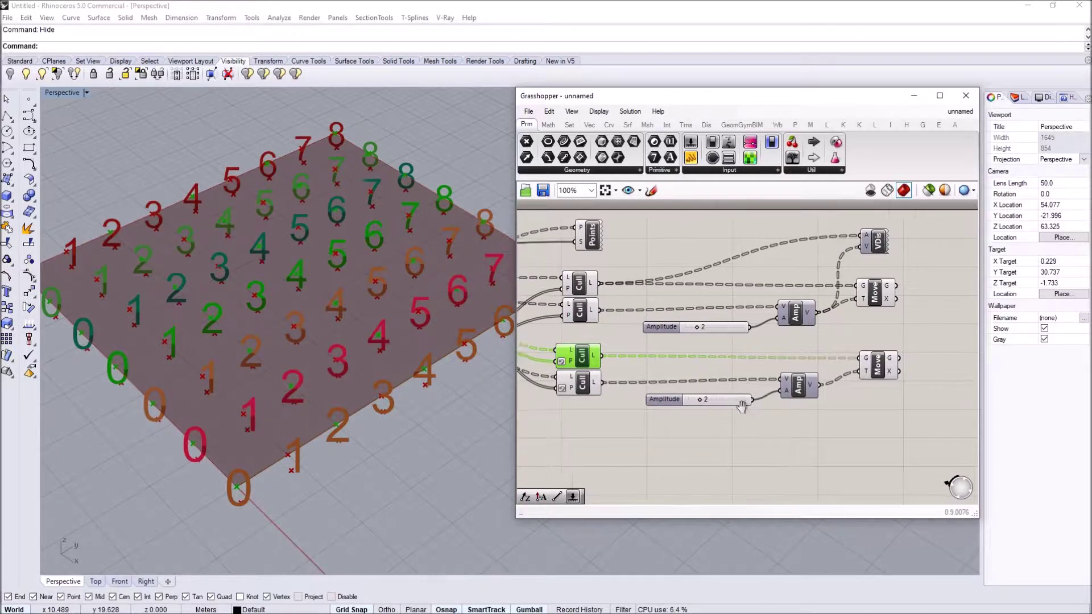
- Move the original slider away from its Amplitude component and add a Multiplication component between the duplicate slider and the lower Amplitude component
left_click_drag(628, 285, 547, 296)
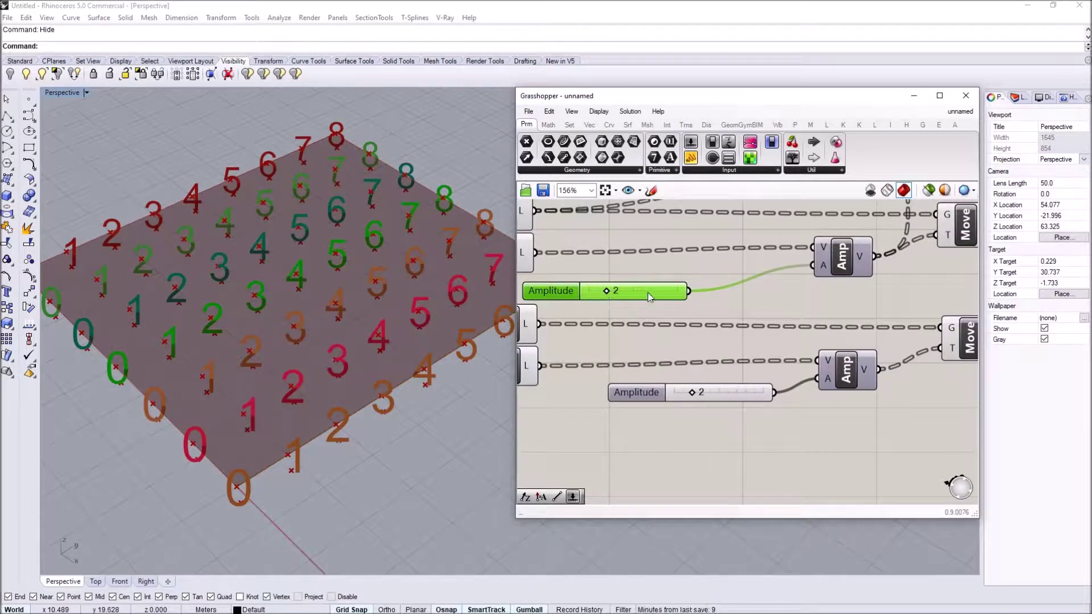
right_click_drag(650, 297, 609, 300)
double_click(702, 417)
type("mu")
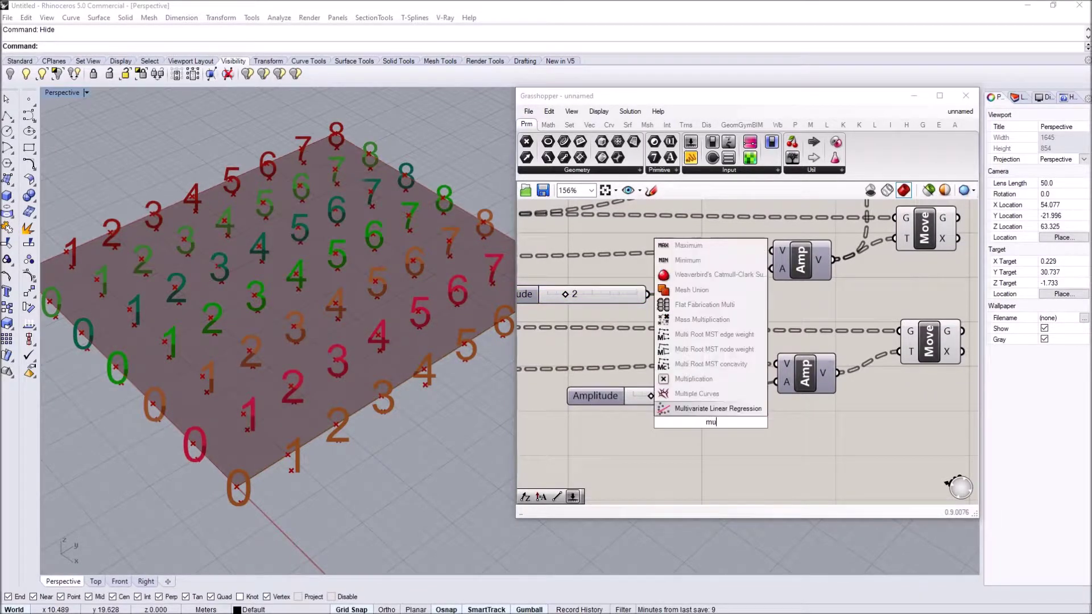
type("l")
left_click(697, 380)
left_click_drag(679, 391, 612, 414)
right_click_drag(612, 414, 665, 404)
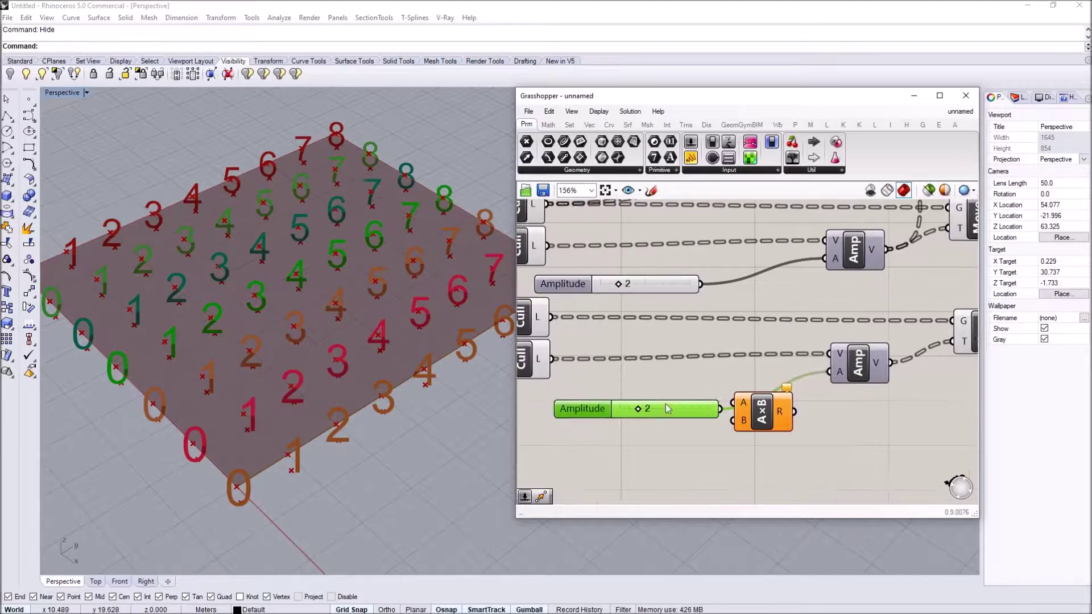
- Set the duplicate slider's value to -1
double_click(634, 442)
double_click(581, 402)
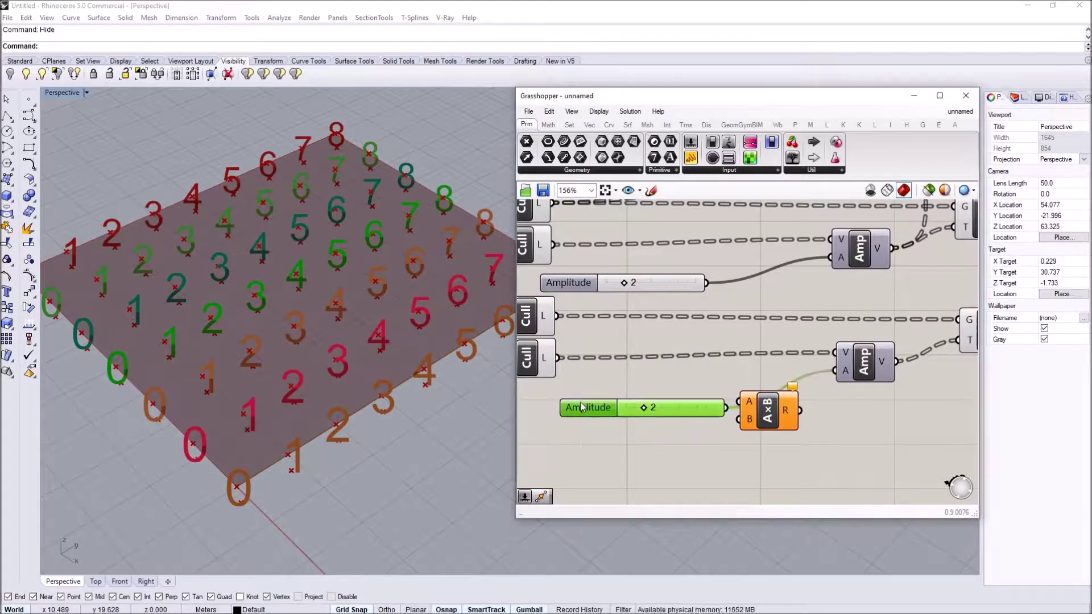
double_click(630, 423)
type("-1")
left_click(634, 421)
left_click_drag(580, 494, 485, 493)
left_click(586, 512)
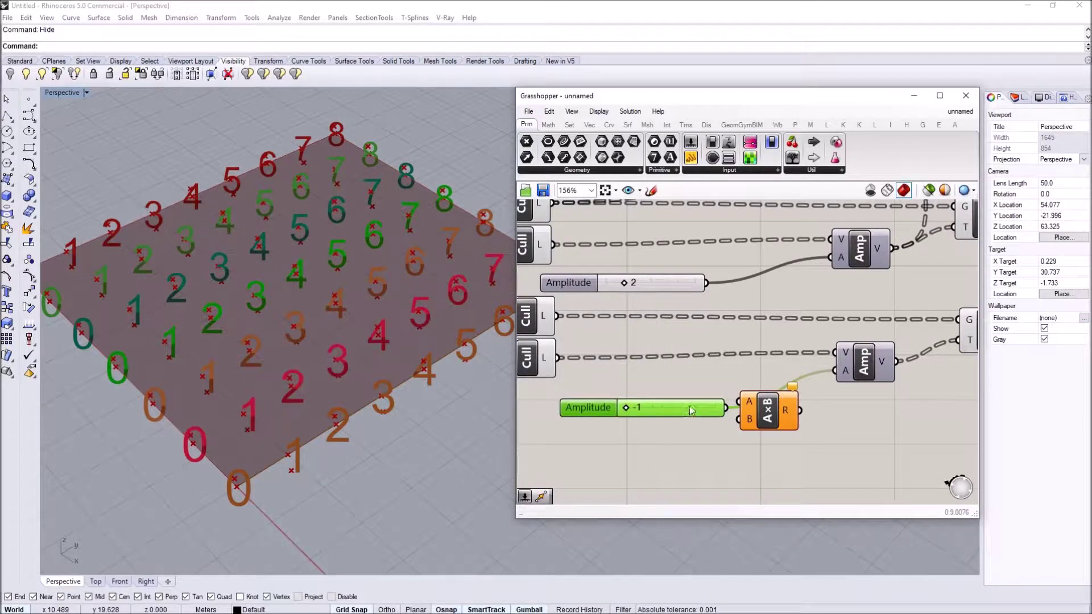
- Multiply the original slider (A) by the -1 slider (B), feed the product into the lower Amplitude's A input, and highlight the moved points
left_click_drag(688, 400, 659, 409)
left_click_drag(696, 415, 706, 283)
left_click_drag(788, 412, 778, 376)
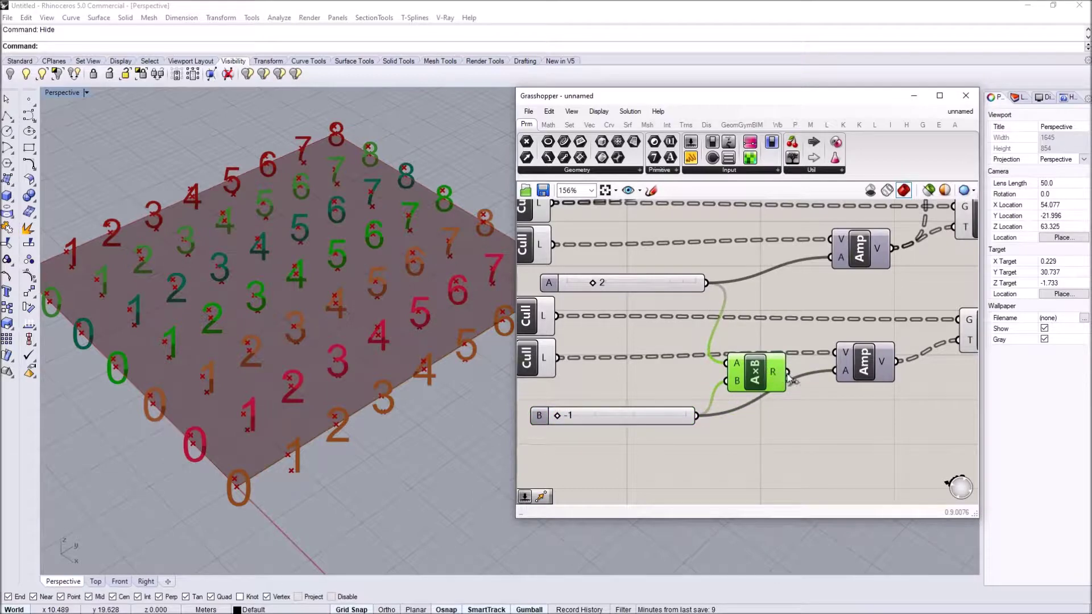
scroll(850, 373, "down", 4)
left_click(826, 340)
right_click_drag(386, 423, 256, 381)
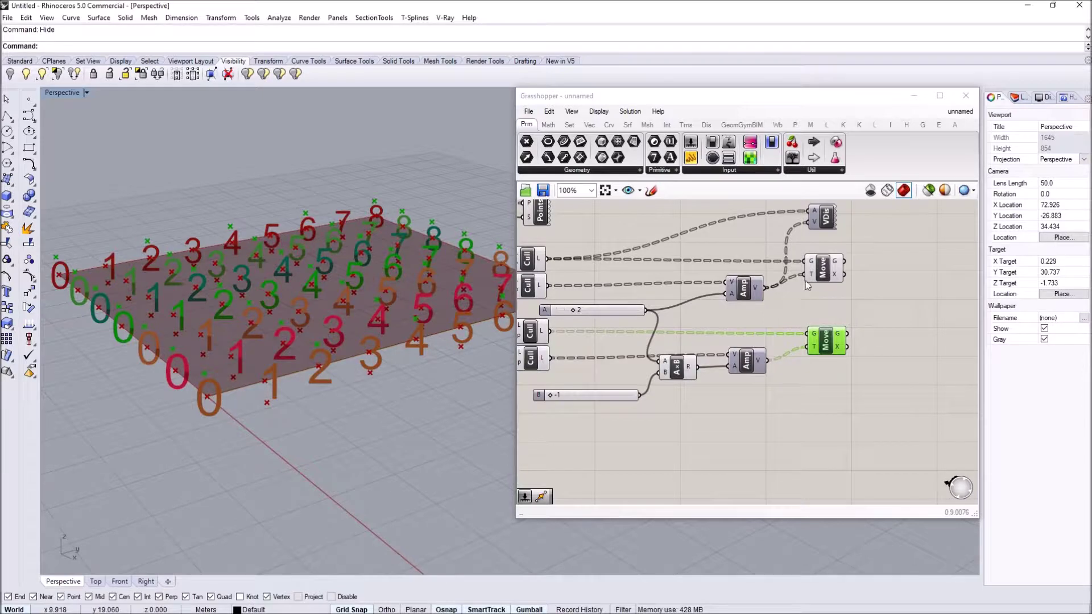
- Turn off the preview of the Point List numbers
right_click_drag(804, 309, 852, 333)
scroll(852, 337, "down", 2)
left_click(642, 252)
right_click(642, 251)
left_click(700, 272)
- Turn off the previews of the Cull Pattern components, the Multiplication component and the Divide Surface component
right_click_drag(700, 272, 714, 295)
left_click_drag(694, 407, 626, 283)
left_click(786, 384)
scroll(786, 385, "down", 2)
left_click_drag(797, 428, 599, 300)
left_click(630, 111)
left_click(680, 265)
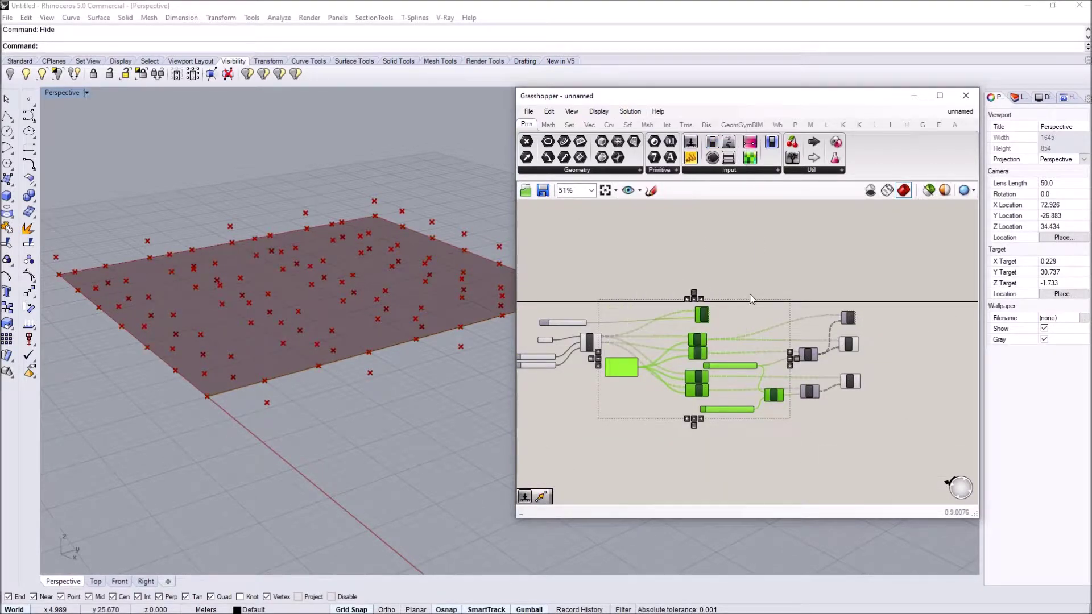
left_click(595, 398)
right_click(590, 339)
left_click(614, 365)
- Highlight the upper Move component and examine from a low angle how the two sets of moved points sit relative to the surface
right_click_drag(432, 353, 333, 332)
right_click_drag(869, 353, 823, 349)
scroll(811, 344, "up", 1)
left_click(812, 345)
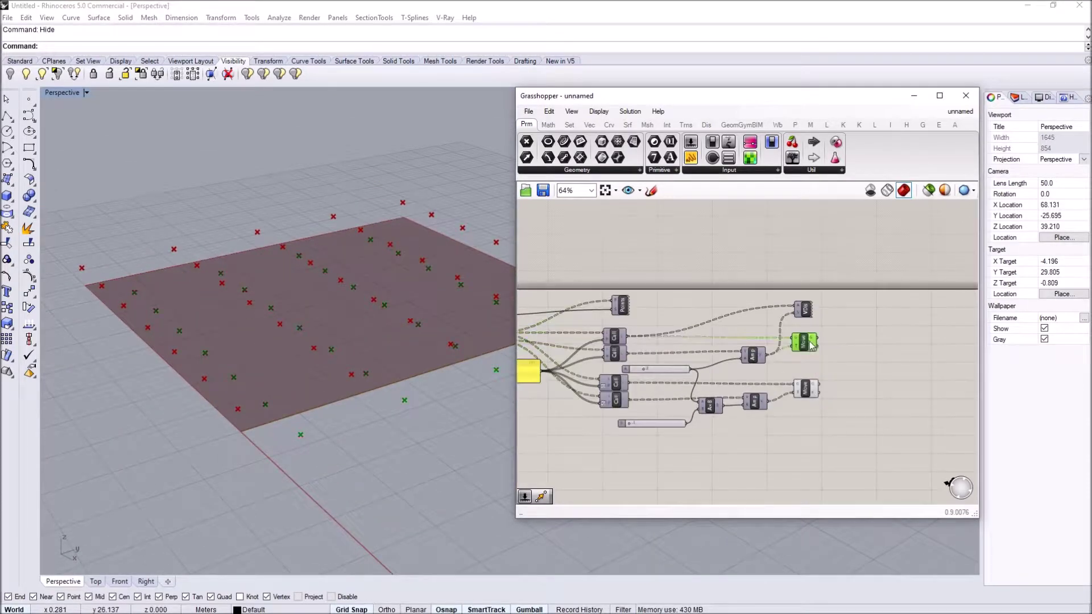
right_click_drag(338, 377, 305, 339)
left_click(569, 359)
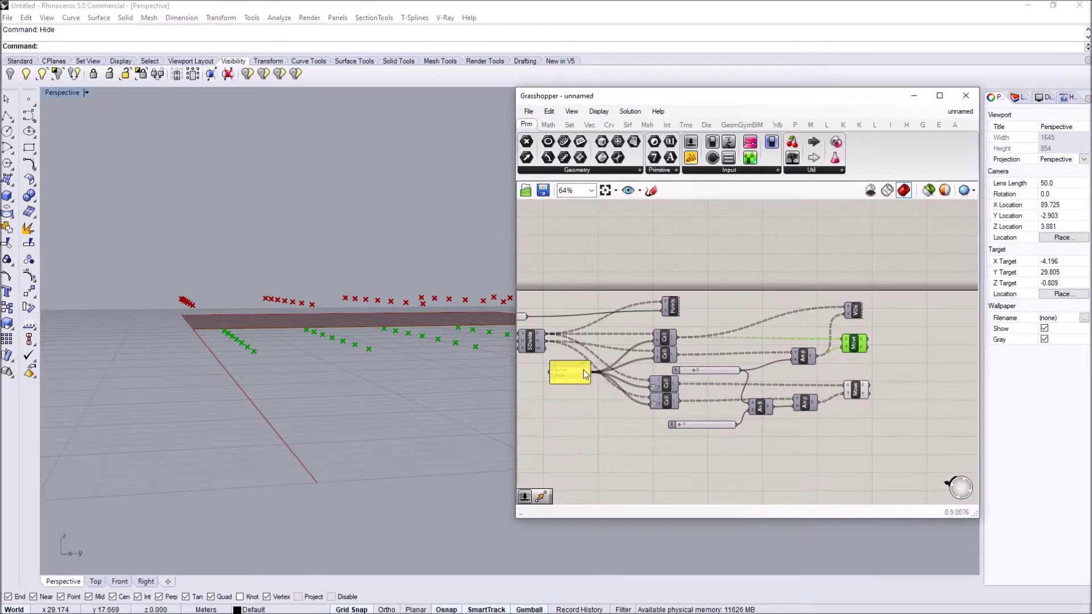
scroll(568, 364, "up", 3)
right_click_drag(242, 347, 244, 340)
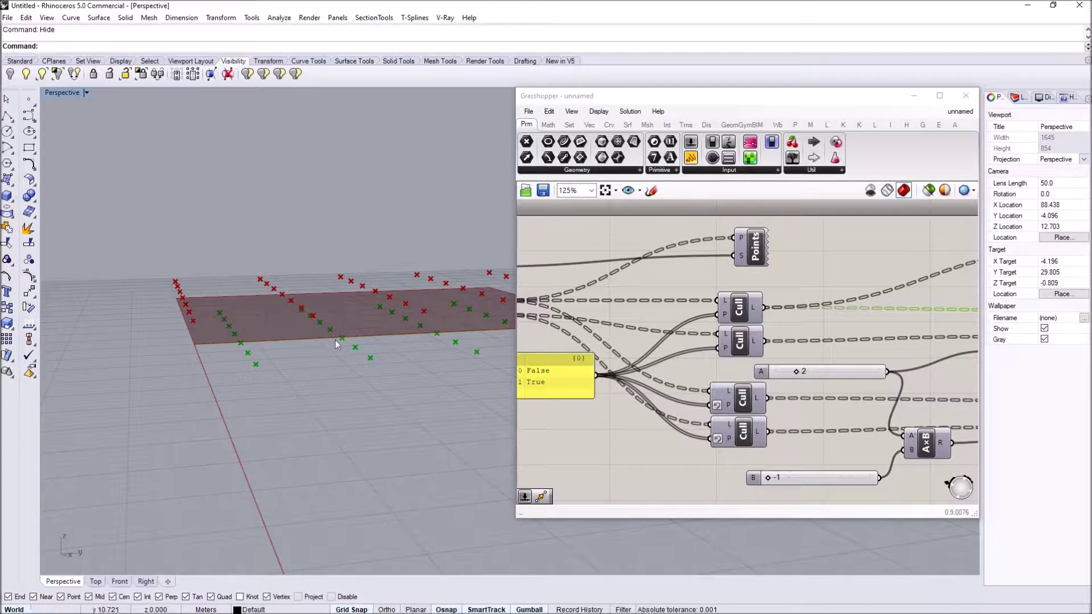
scroll(251, 360, "down", 2)
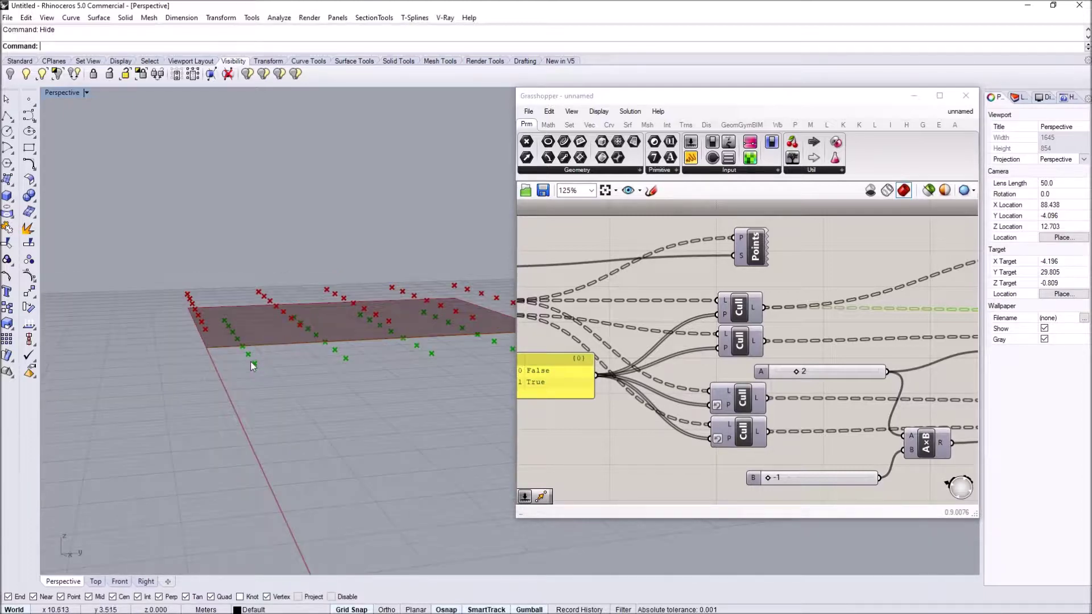
scroll(341, 354, "down", 2)
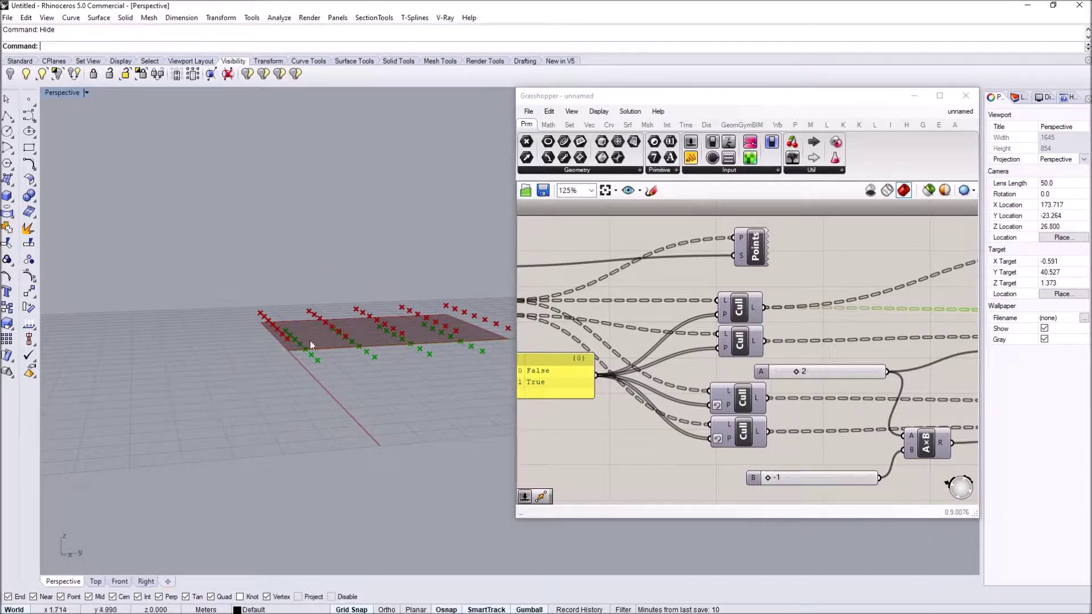
scroll(271, 339, "up", 3)
right_click_drag(230, 349, 221, 371)
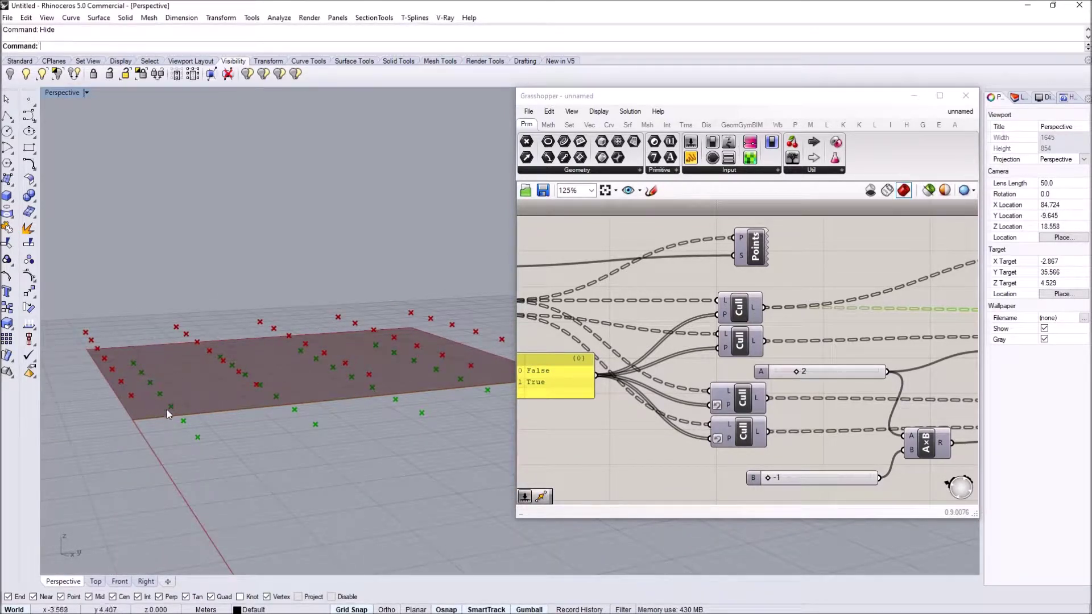
- Examine from above how the points of the upper and lower Move components alternate across the surface
left_click(681, 288)
scroll(683, 288, "down", 2)
scroll(814, 336, "up", 2)
right_click_drag(783, 345, 625, 317)
mouse_move(551, 320)
left_mouse_down()
mouse_move(569, 320)
mouse_move(548, 322)
left_mouse_up()
right_click_drag(165, 444, 178, 477)
right_click_drag(214, 416, 220, 463)
right_click_drag(940, 290, 736, 301)
left_click(673, 278)
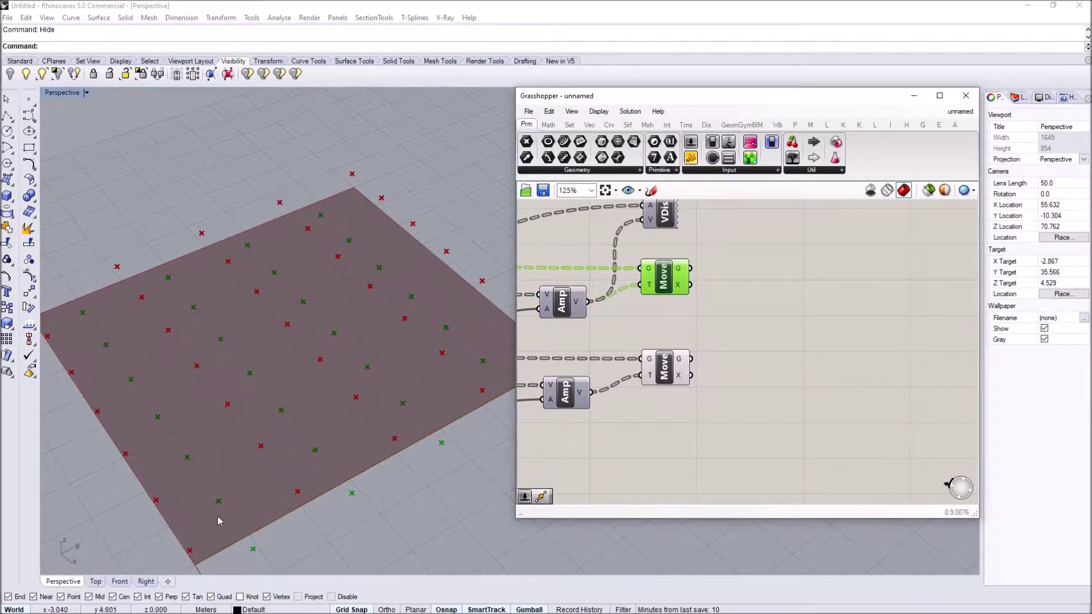
scroll(335, 402, "down", 4)
right_click_drag(336, 403, 367, 380)
scroll(489, 376, "up", 4)
scroll(367, 398, "down", 4)
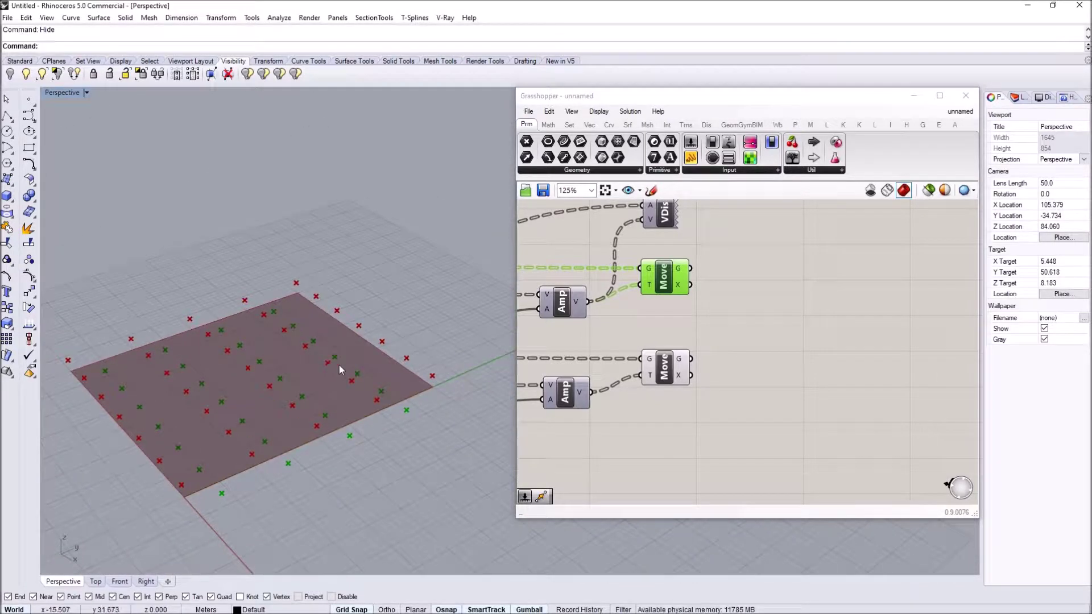
- Add a Weave component and place it beyond the two Move components
double_click(750, 315)
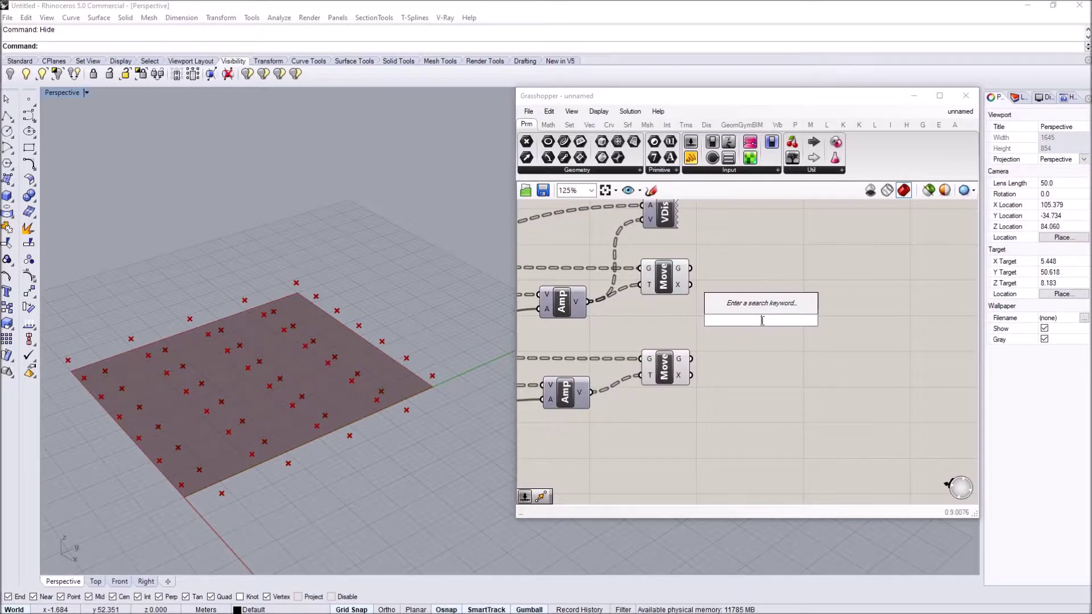
type("weave")
key("Return")
left_click_drag(746, 317, 816, 316)
- Highlight each Move component's points in turn to compare their order along the rows, and inspect the Weave component's pattern input
left_click(673, 285)
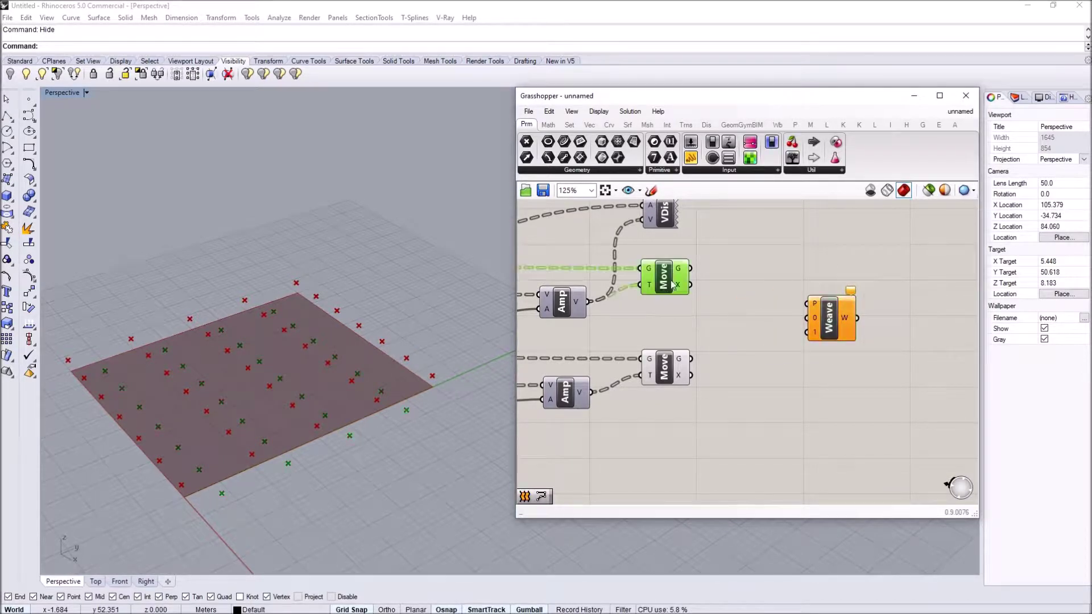
right_click_drag(239, 421, 225, 404)
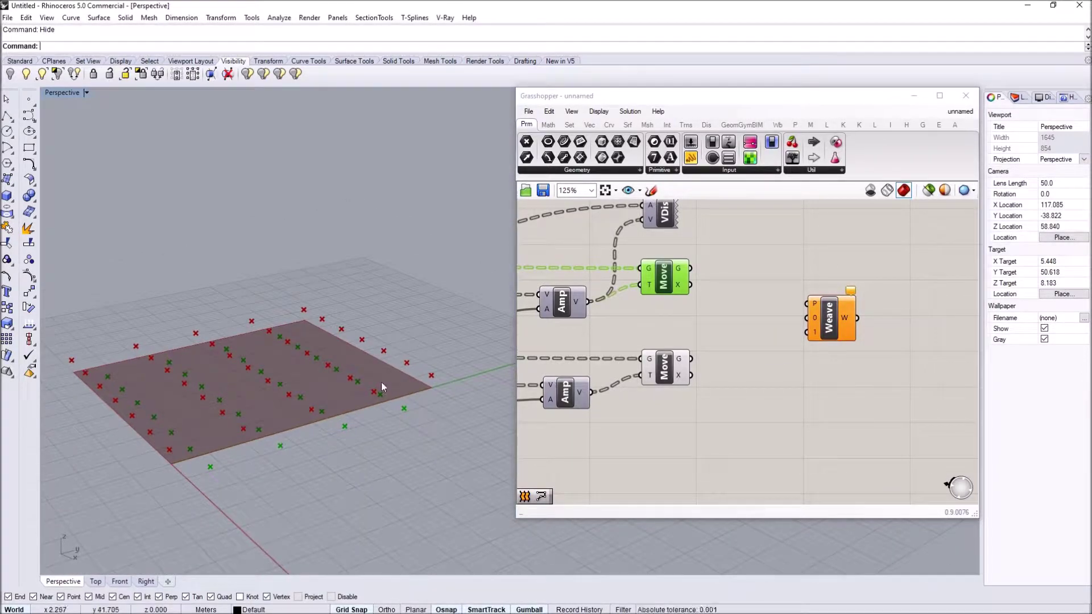
right_click_drag(199, 466, 221, 501)
right_click_drag(372, 451, 189, 493)
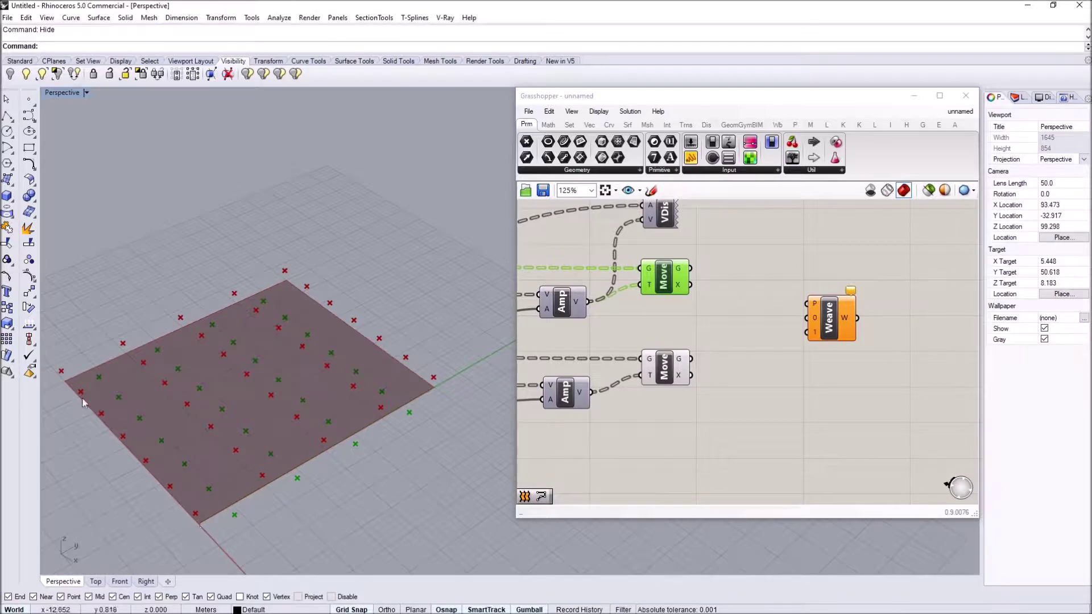
left_click(679, 368)
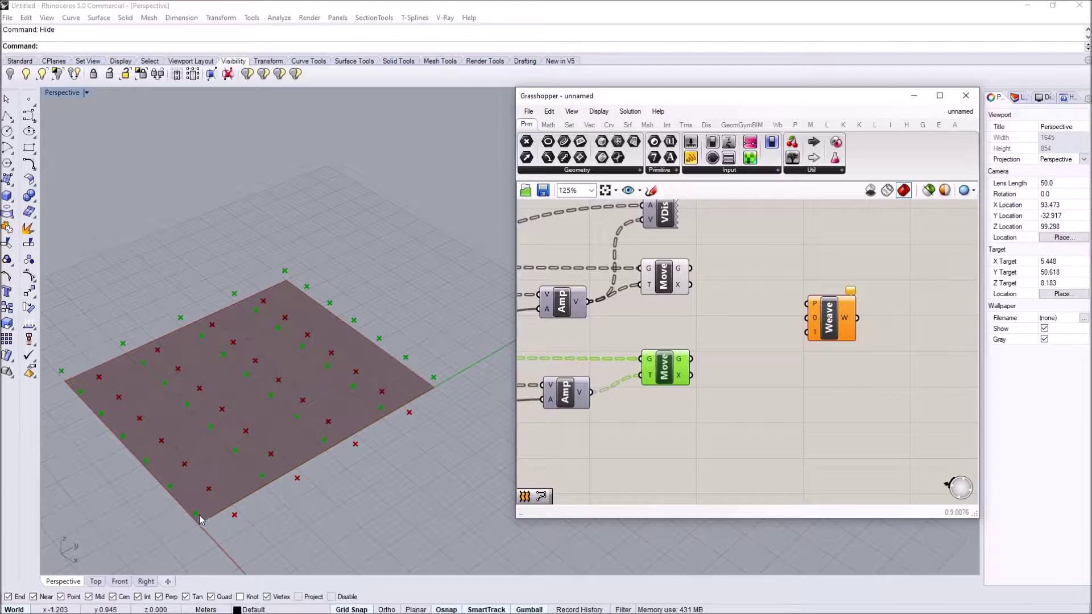
left_click(662, 283)
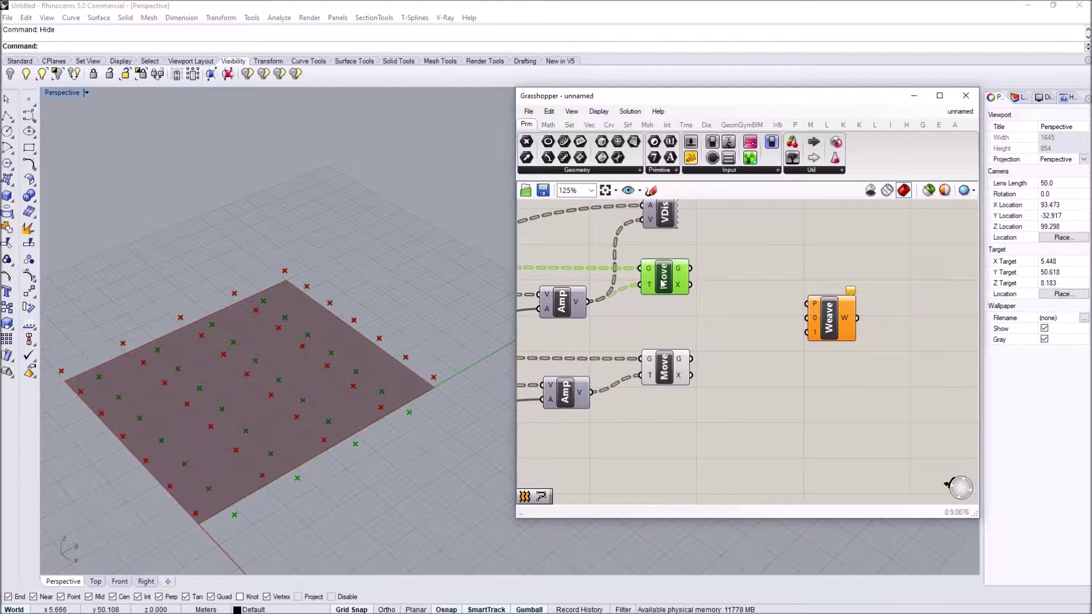
right_click_drag(713, 285, 693, 283)
left_click(784, 305)
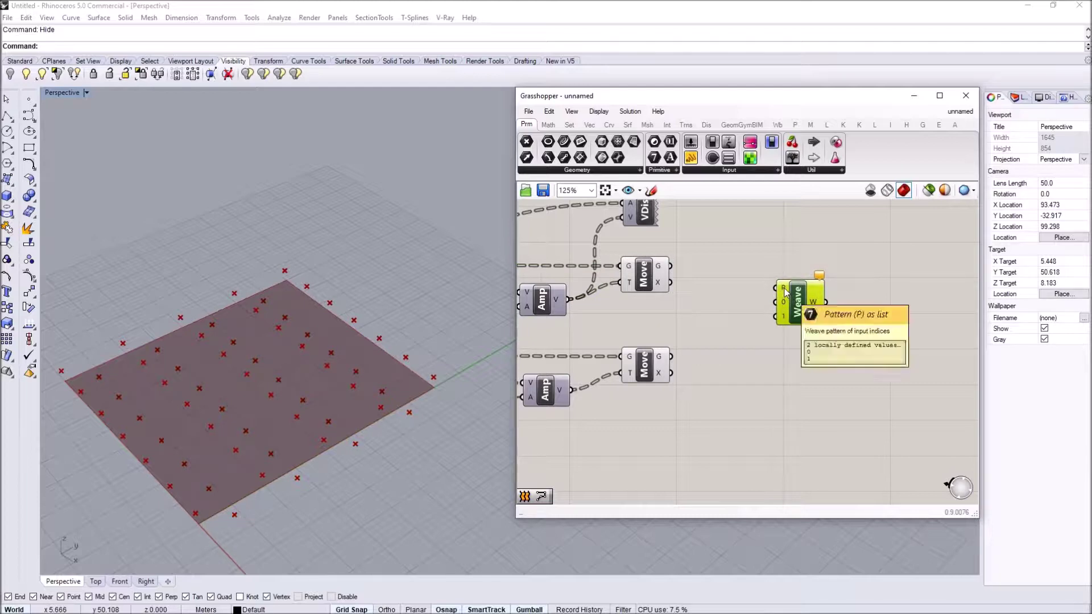
scroll(785, 293, "up", 1)
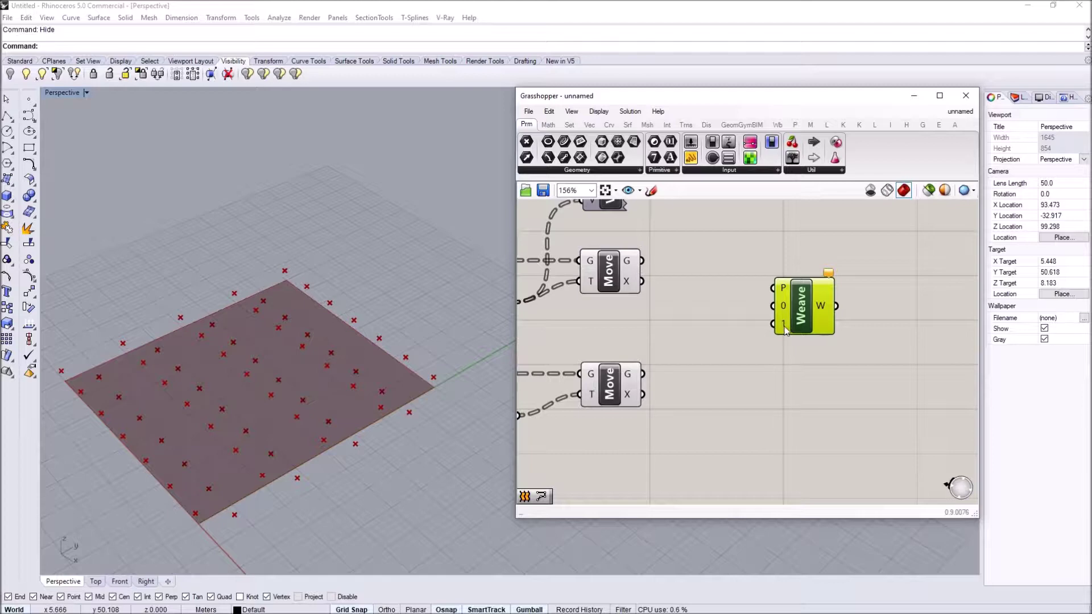
- Connect the lower Move geometry to Weave input 0 and the upper Move geometry to input 1, and inspect the woven output
left_click(604, 387)
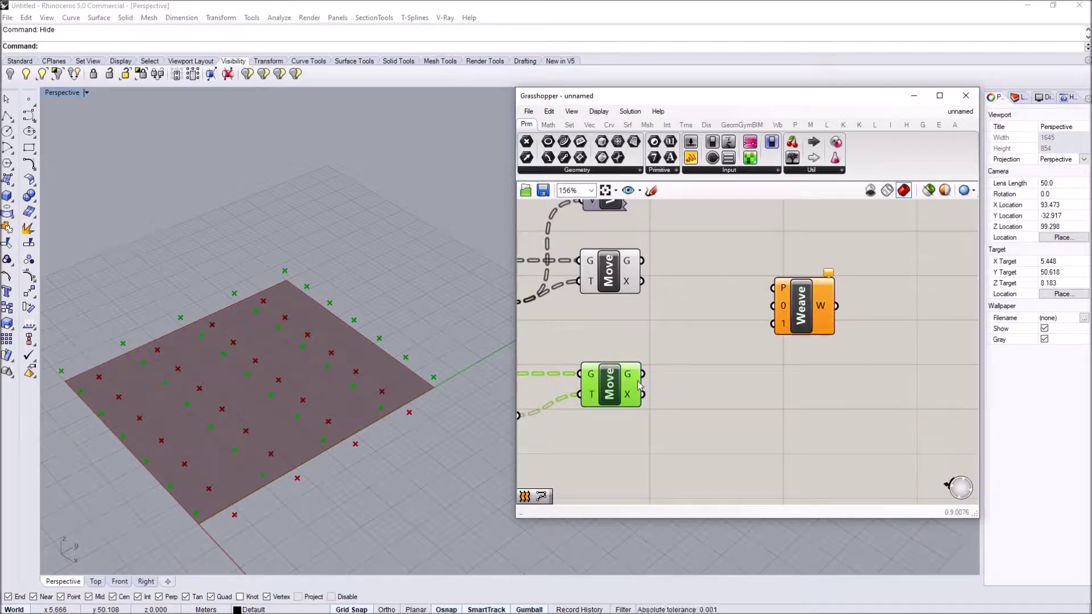
left_click_drag(643, 374, 773, 306)
left_click_drag(641, 260, 772, 323)
right_click_drag(792, 333, 670, 328)
left_click(674, 306)
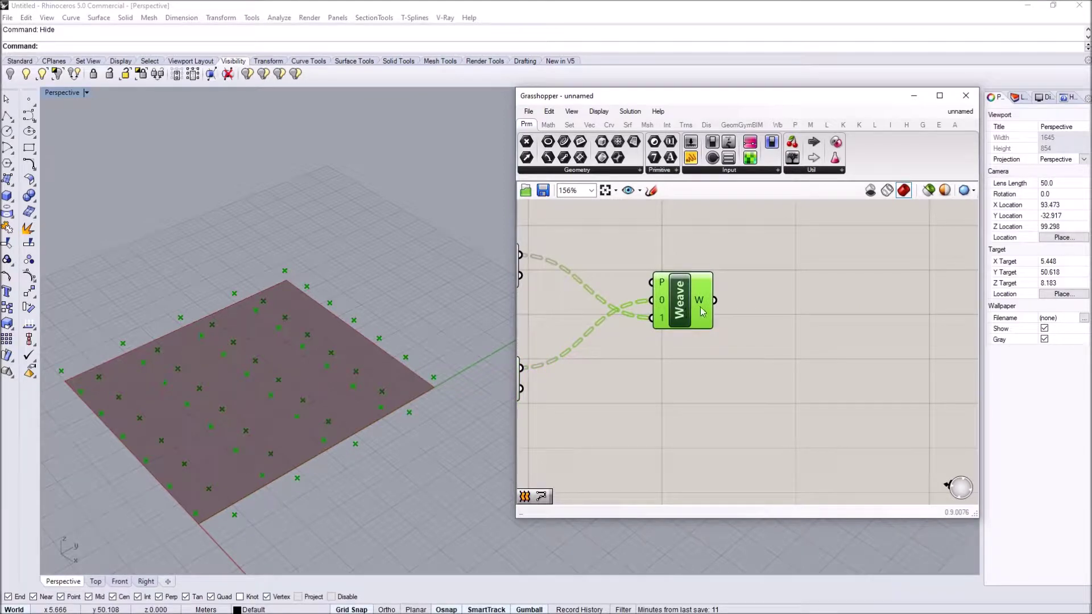
mouse_move(707, 311)
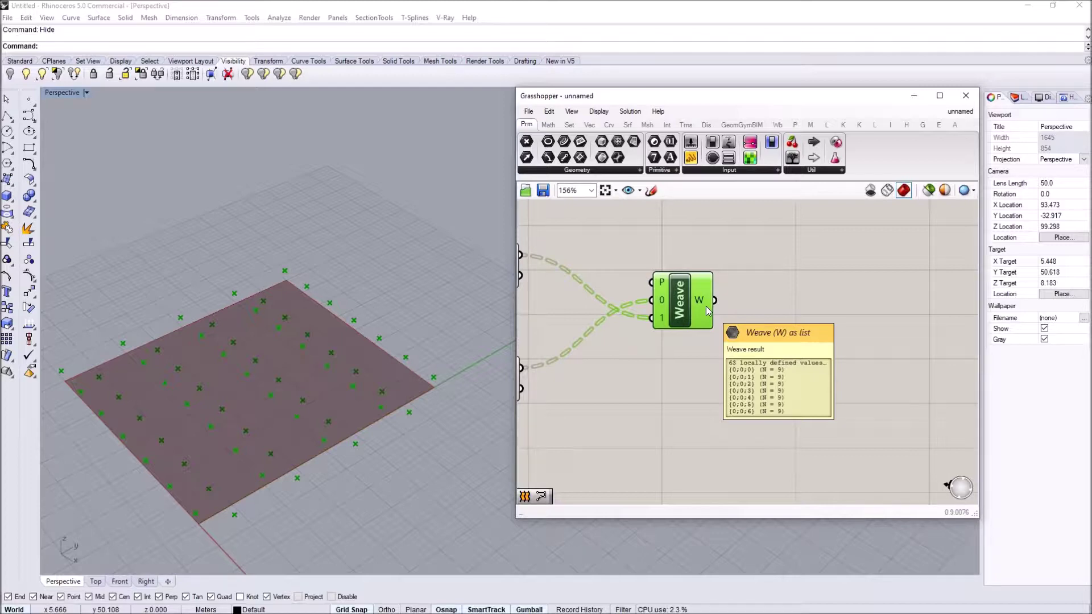
- Add an Interpolate component beyond Weave and connect the woven points to its vertices input
right_click_drag(852, 330, 790, 316)
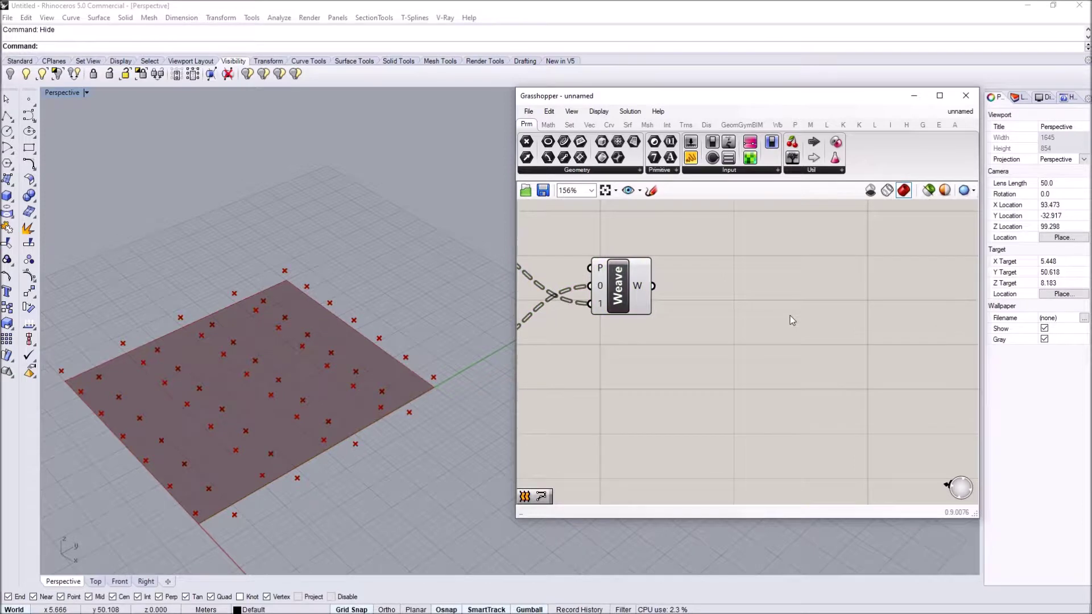
double_click(790, 316)
type("inter")
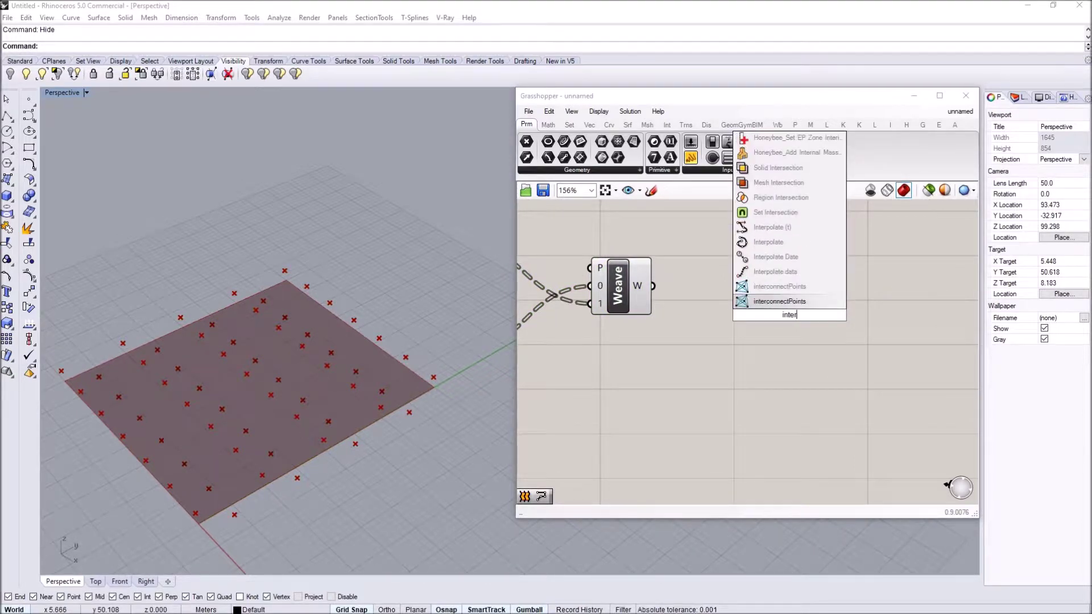
left_click(768, 243)
left_click_drag(672, 290, 787, 292)
right_click_drag(307, 405, 292, 483)
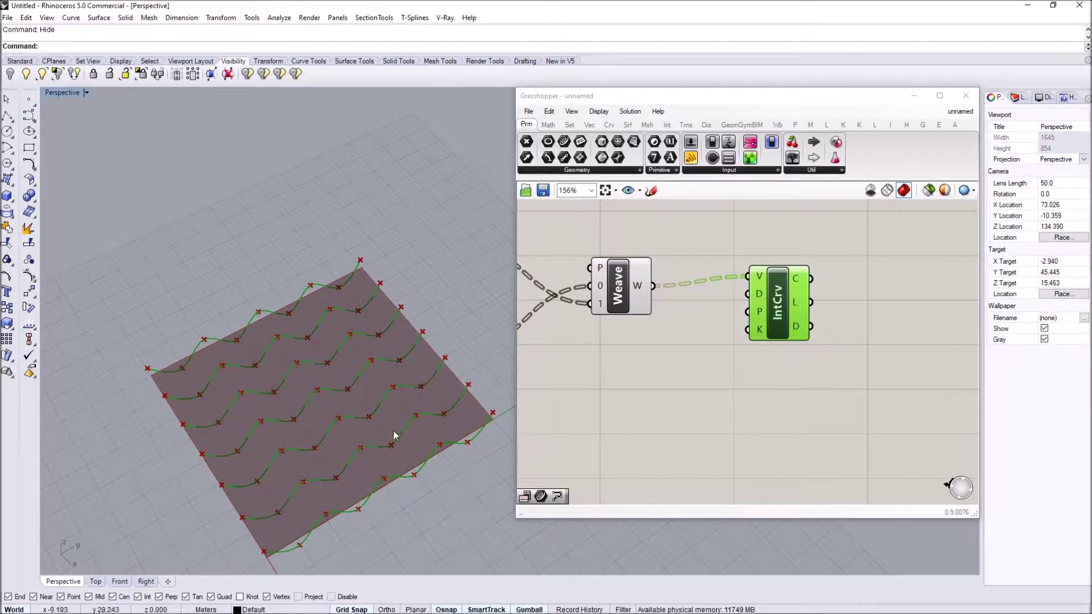
right_click_drag(363, 440, 343, 472)
- Examine the interpolated waves from several angles and review the chain of components that produces them
scroll(639, 339, "down", 5)
right_click_drag(654, 312, 756, 325)
right_click_drag(532, 322, 579, 321)
scroll(581, 320, "up", 3)
right_click_drag(370, 454, 403, 406)
left_click(626, 368)
scroll(558, 290, "down", 3)
mouse_move(364, 449)
right_mouse_down()
mouse_move(334, 480)
mouse_move(378, 439)
right_mouse_up()
right_click_drag(727, 322, 667, 301)
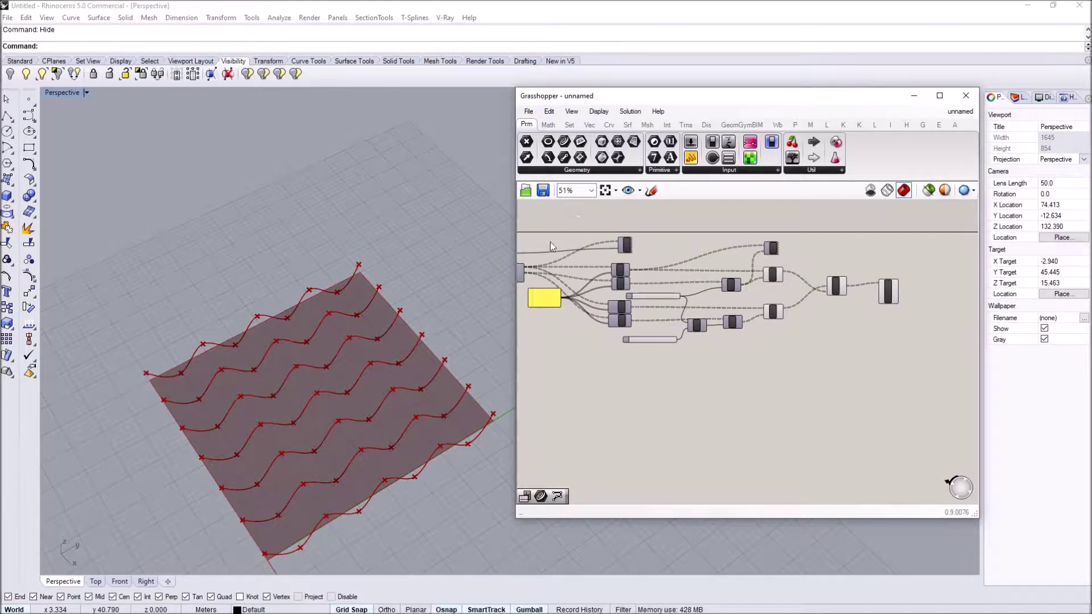
right_click_drag(369, 444, 382, 466)
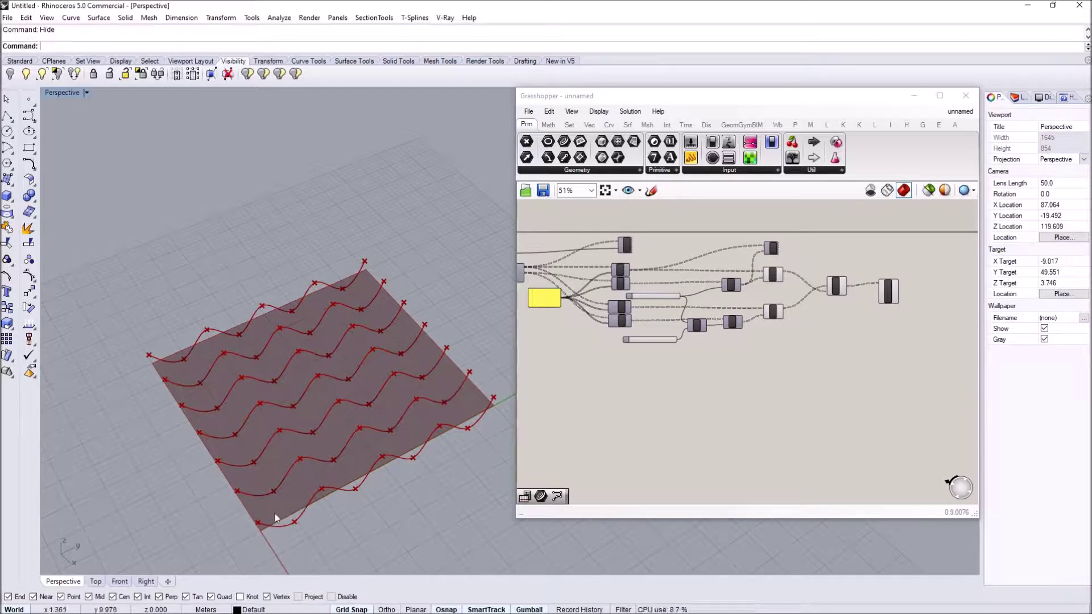
right_click_drag(753, 329, 730, 325)
- Move the -1 slider closer to the height of the multiplication component it feeds
left_click_drag(848, 382, 626, 239)
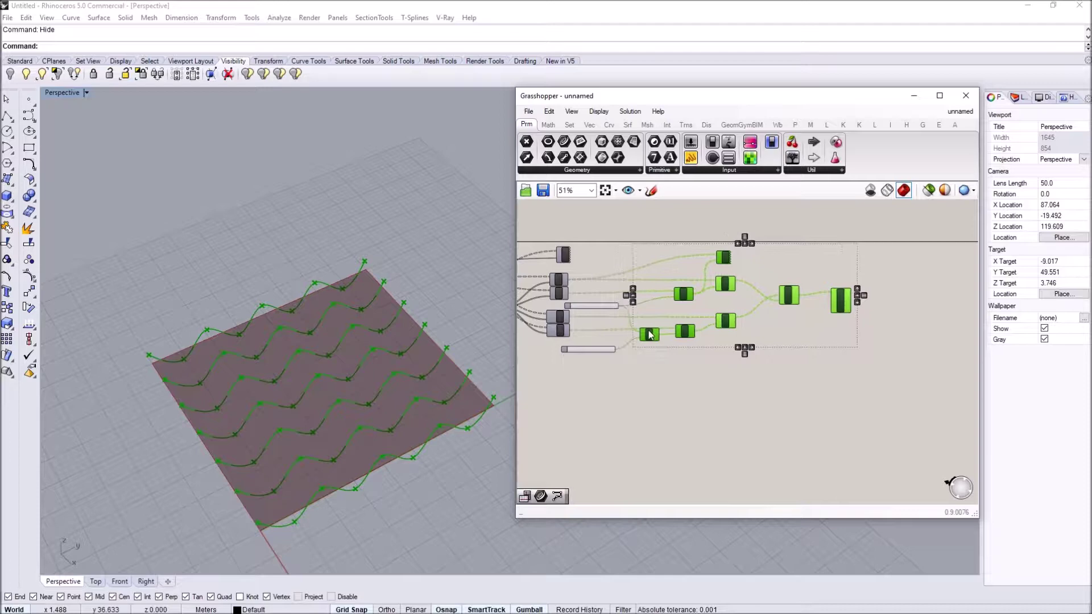
left_click(619, 340)
scroll(620, 341, "up", 2)
left_click(624, 339)
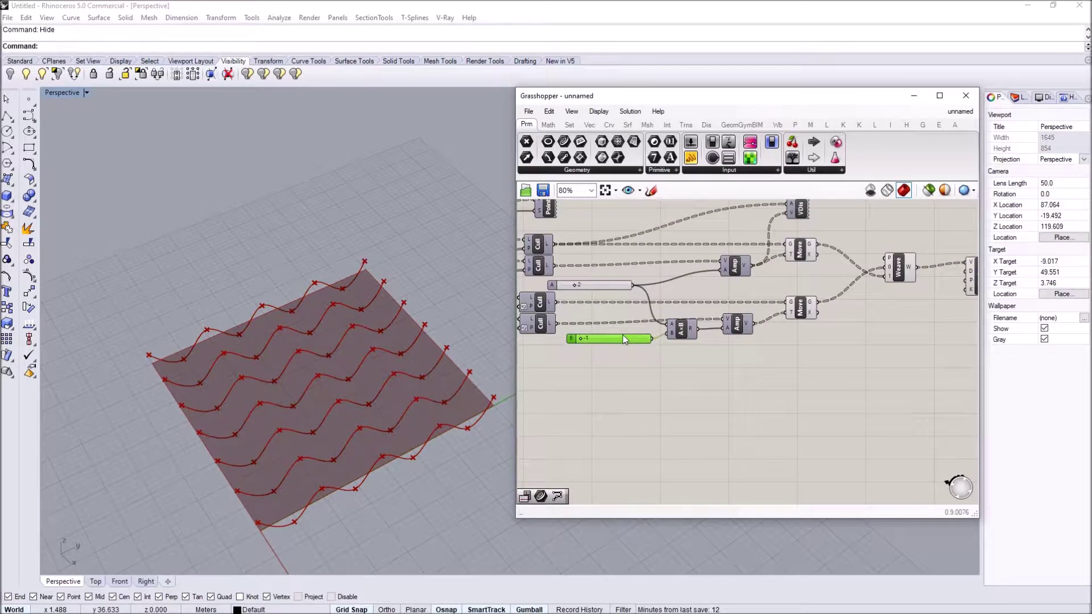
scroll(674, 349, "down", 2)
right_click_drag(710, 284, 695, 286)
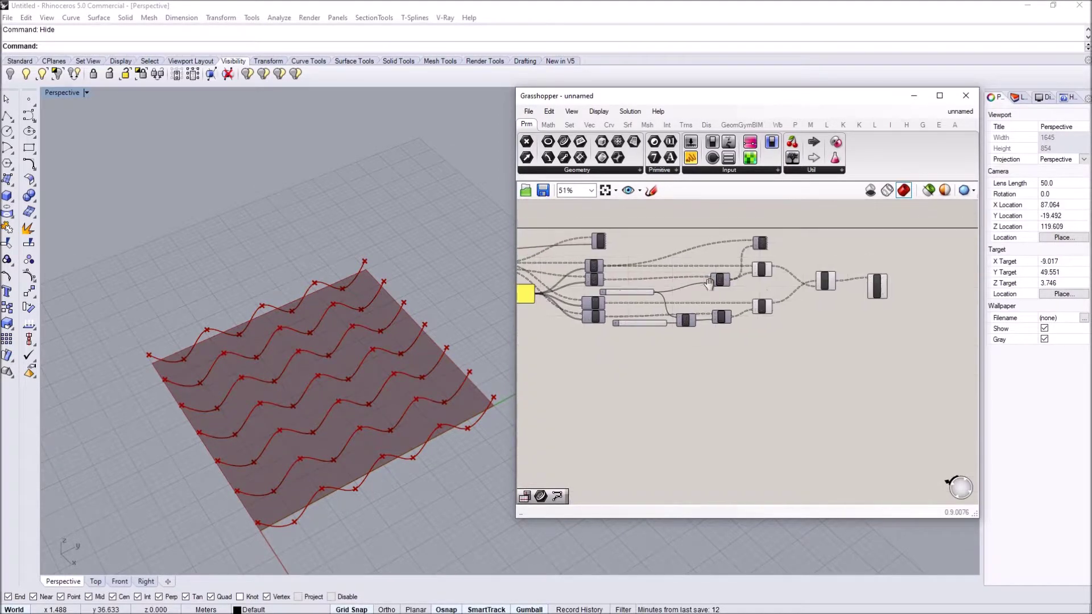
scroll(701, 282, "up", 1)
scroll(673, 287, "down", 1)
left_click_drag(907, 371, 613, 257)
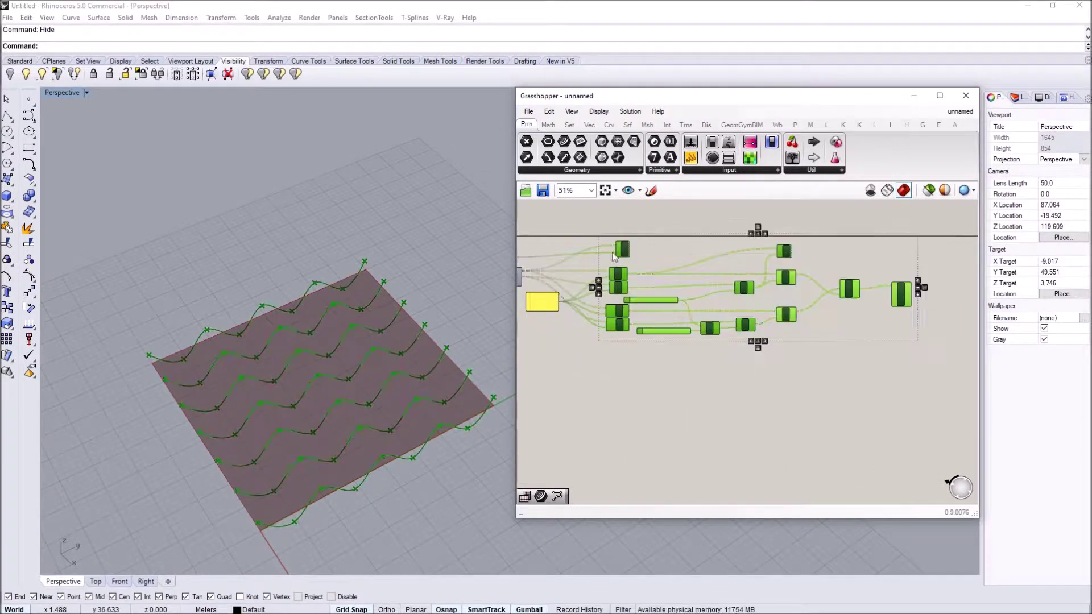
left_click(708, 278)
left_click_drag(917, 372, 594, 229)
scroll(711, 278, "up", 2)
right_click_drag(582, 295, 687, 280)
right_click_drag(763, 312, 649, 298)
right_click_drag(832, 290, 751, 280)
scroll(783, 301, "down", 2)
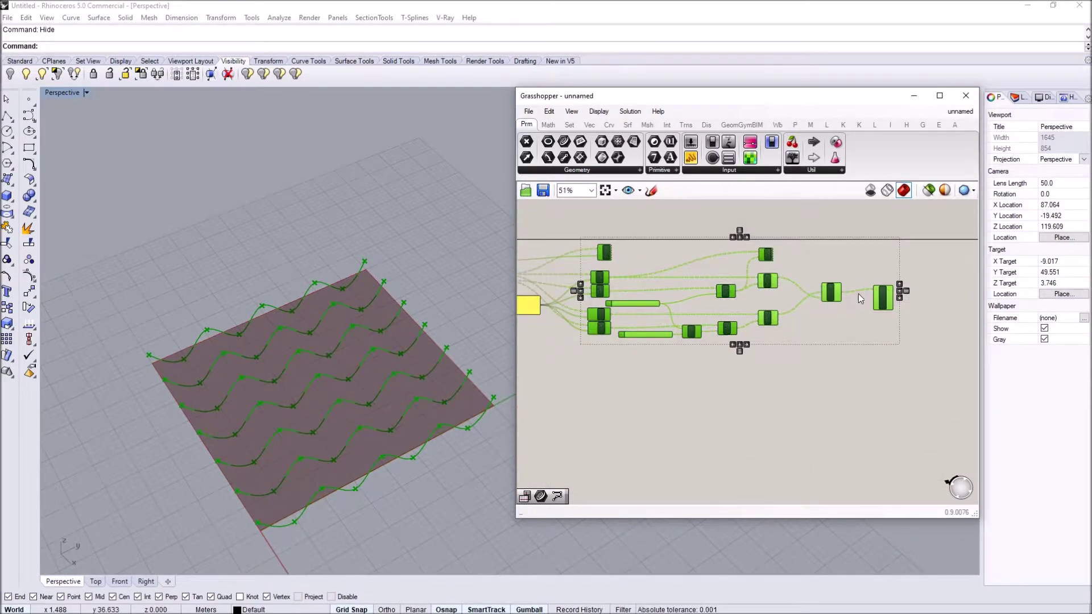
scroll(875, 291, "up", 2)
left_click(801, 346)
scroll(801, 346, "down", 2)
- Group all components from the Points and Cull components through to the Interpolate component
left_click_drag(890, 395, 552, 249)
right_click_drag(602, 286, 673, 292)
scroll(673, 291, "up", 1)
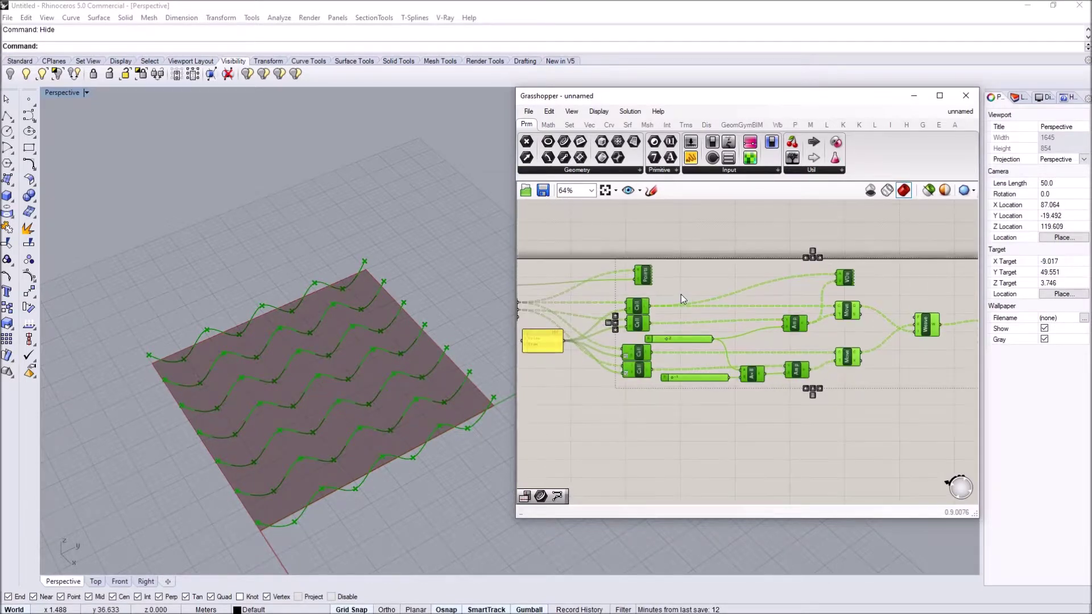
right_click(680, 295)
left_click(724, 419)
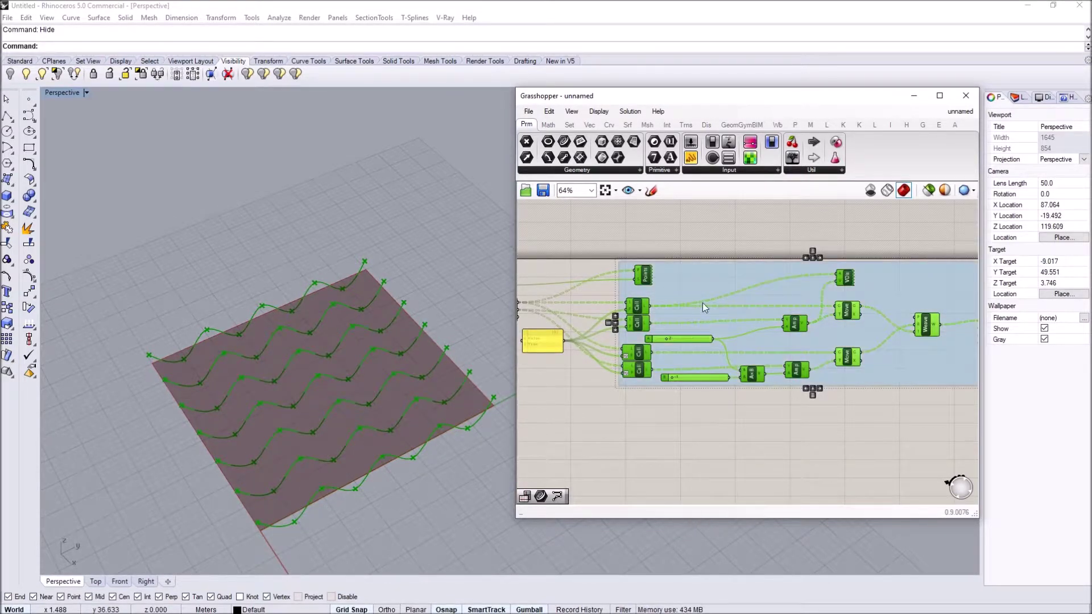
scroll(702, 303, "down", 2)
right_click_drag(791, 320, 751, 305)
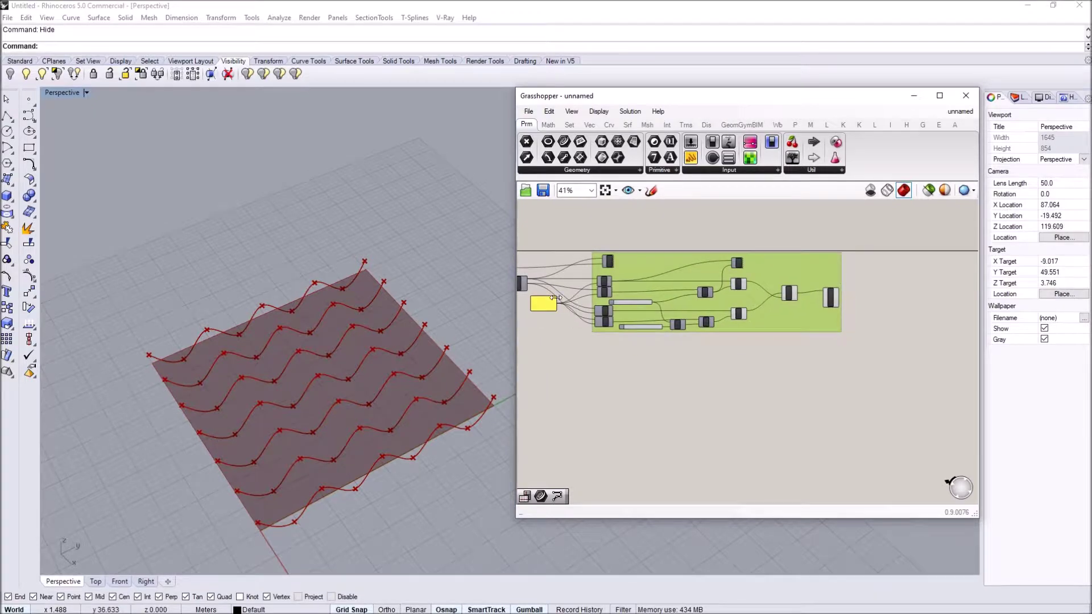
- Shift the pattern panel away from the group, and place a duplicate of the whole group directly below the original
left_click(557, 305)
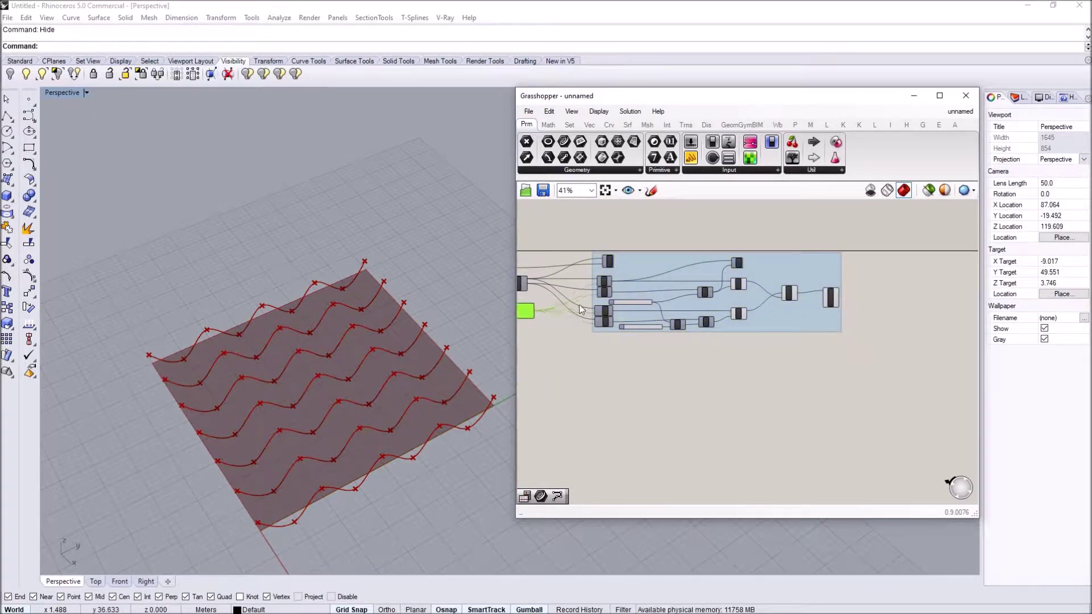
left_click_drag(642, 287, 629, 381)
left_click(576, 367)
scroll(582, 343, "up", 4)
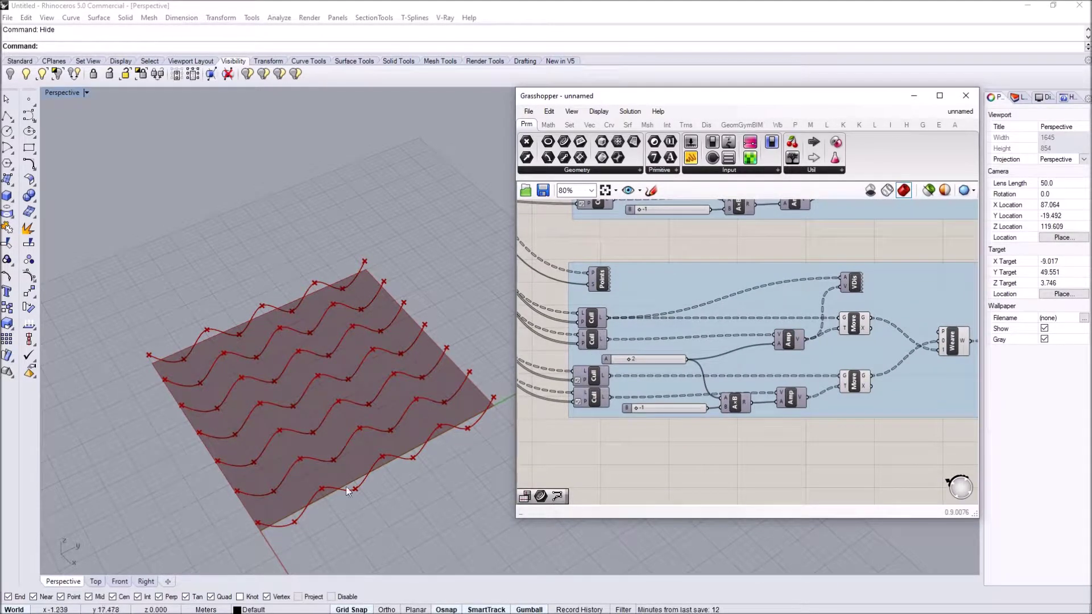
- In the duplicated group, move the multiplication component up between the two Amplitude components
right_click_drag(690, 414, 639, 382)
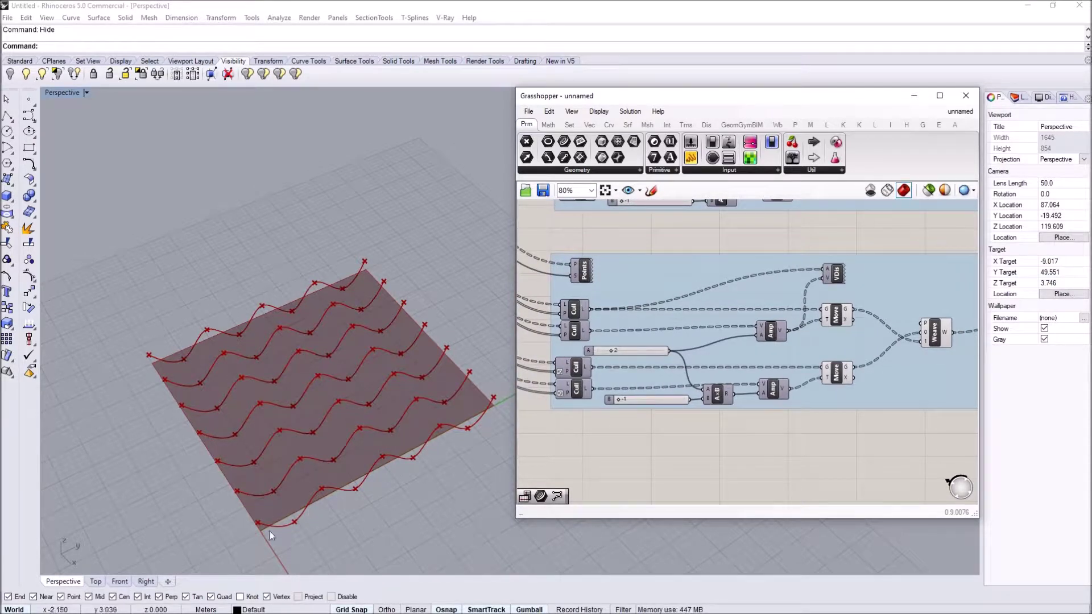
right_click_drag(724, 355, 672, 351)
scroll(655, 403, "up", 1)
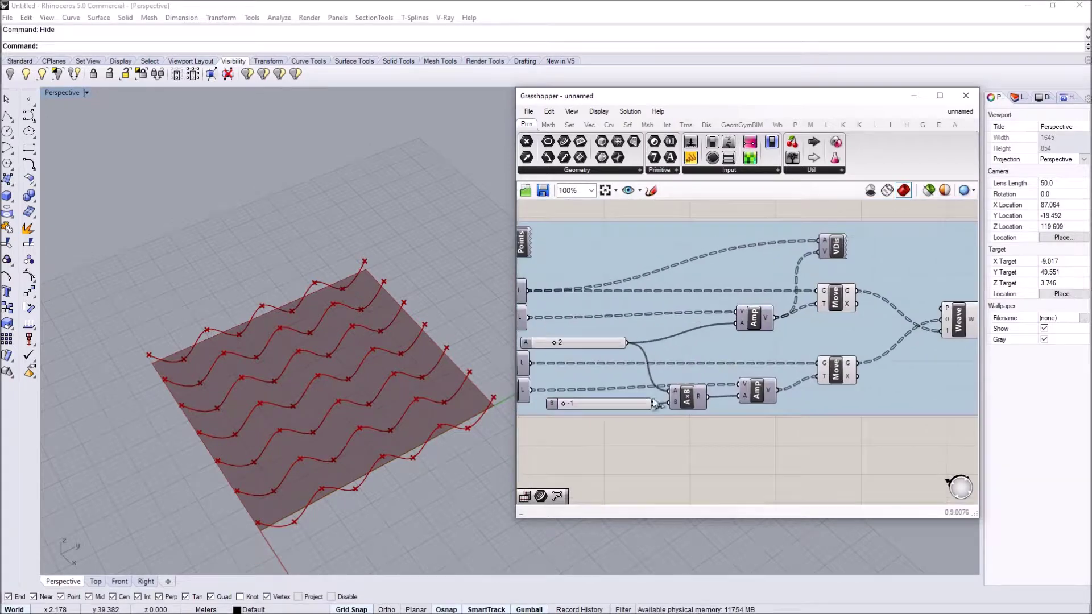
left_click_drag(685, 397, 686, 357)
left_click(842, 297)
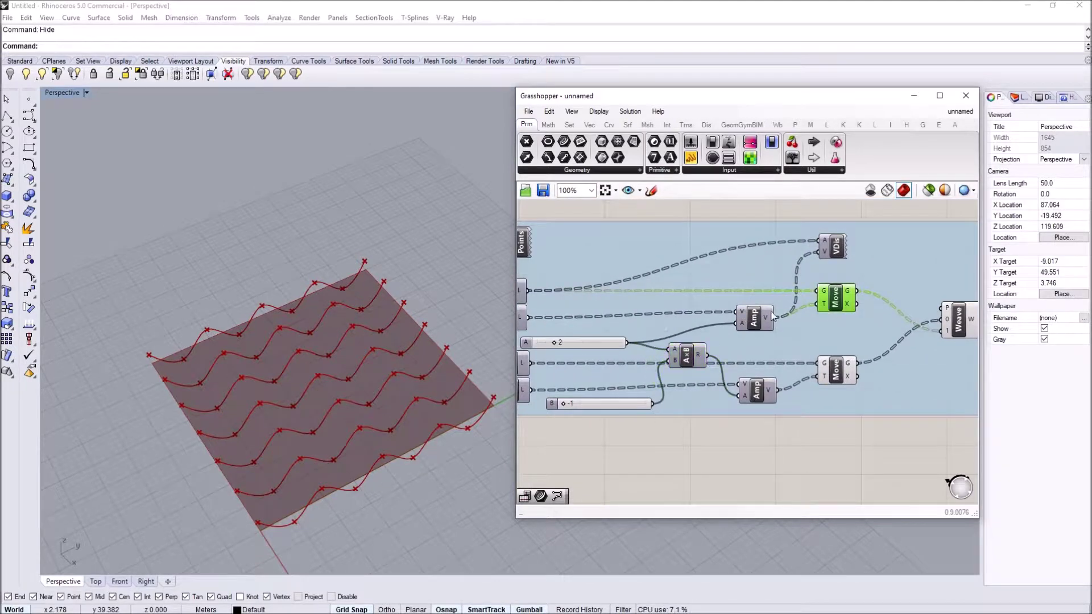
- In the duplicated group, feed the multiplication result into the upper Amplitude and the slider set to 2 into the lower Amplitude
right_click_drag(677, 344, 755, 363)
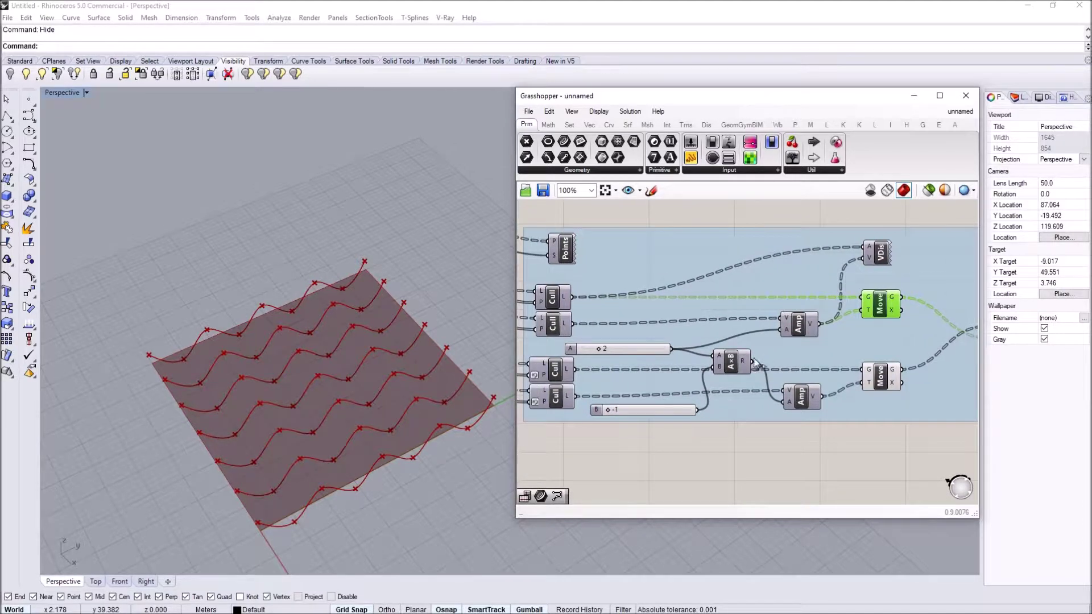
left_click_drag(777, 341, 781, 330)
left_click_drag(672, 349, 788, 403)
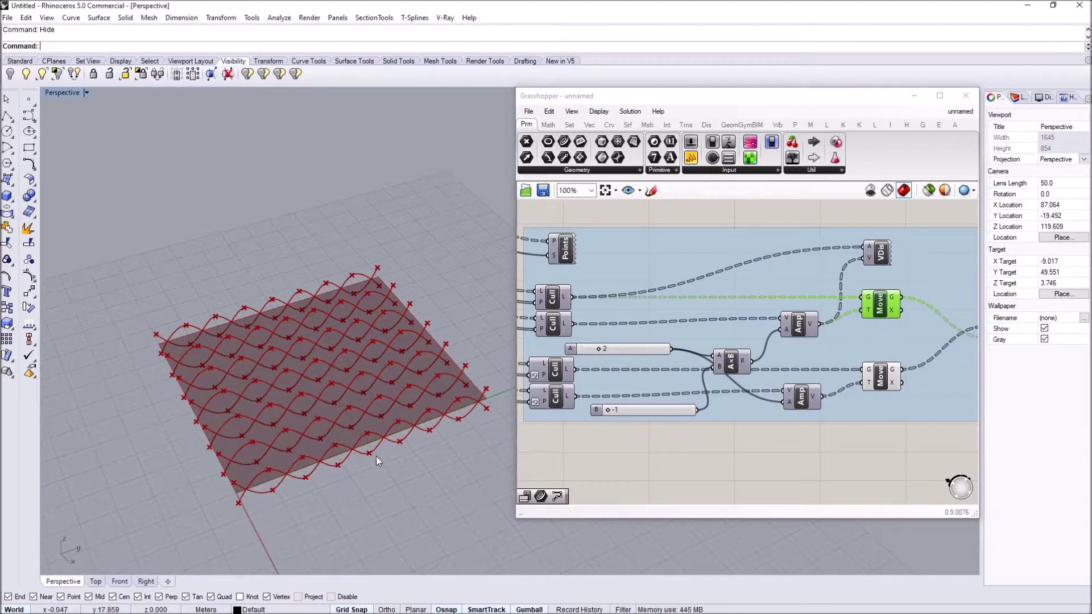
right_click_drag(316, 435, 274, 481)
right_click_drag(388, 425, 554, 445)
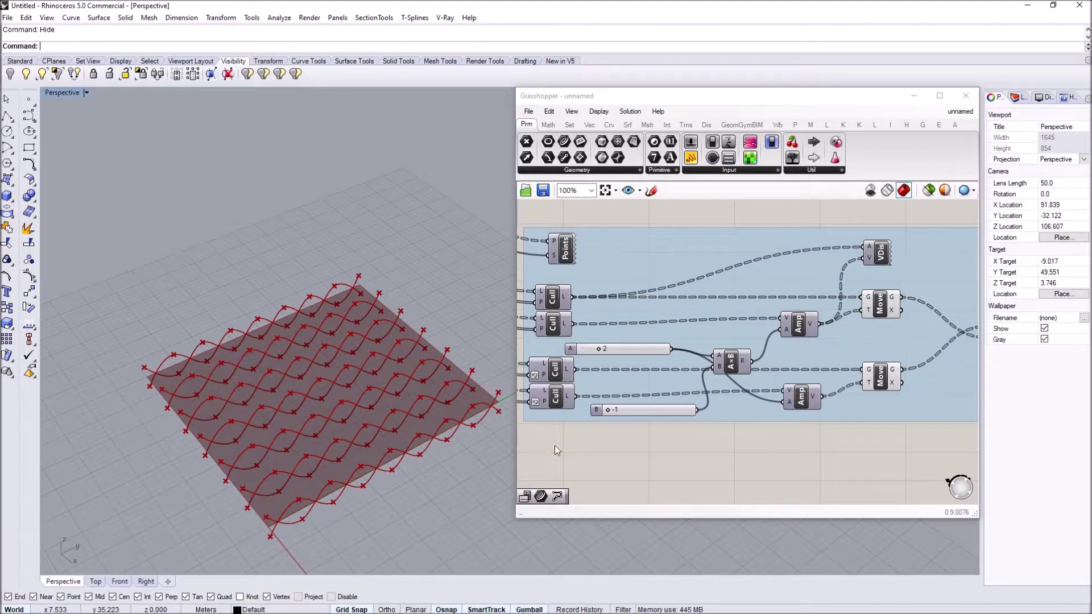
- Highlight the Interpolate component of each group in turn to compare the two opposing sets of wave curves
left_click(555, 445)
scroll(629, 405, "down", 3)
right_click_drag(800, 346, 638, 365)
scroll(729, 241, "up", 1)
right_click_drag(699, 282, 659, 264)
left_click(671, 239)
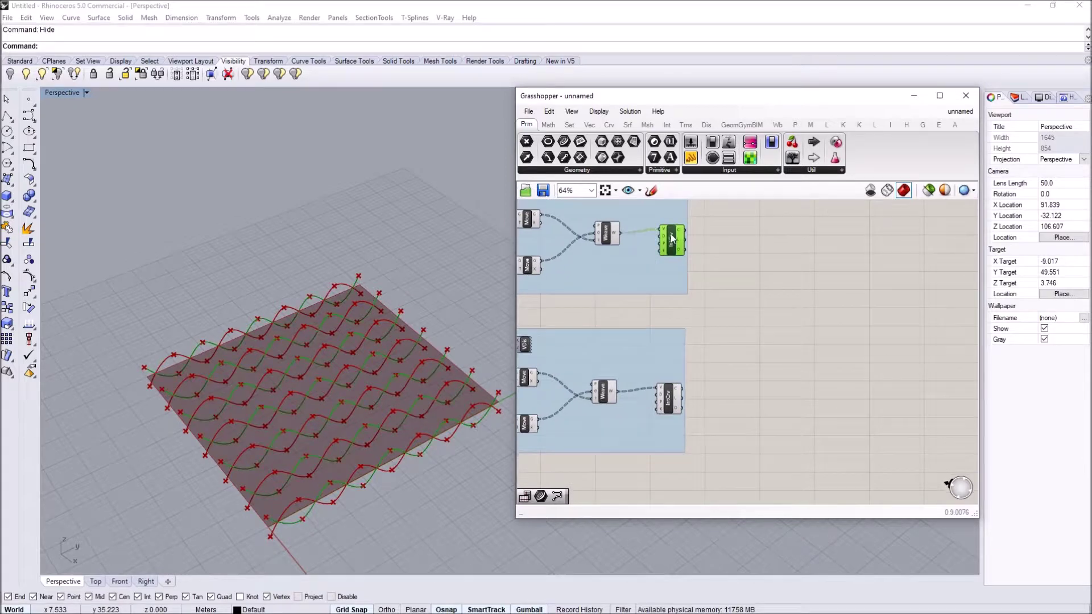
left_click(672, 405)
right_click_drag(254, 469, 280, 515)
- Add a Curve parameter outside the upper group and connect the upper Interpolate component's curve output to it
right_click_drag(724, 308, 681, 314)
double_click(694, 275)
type("curve")
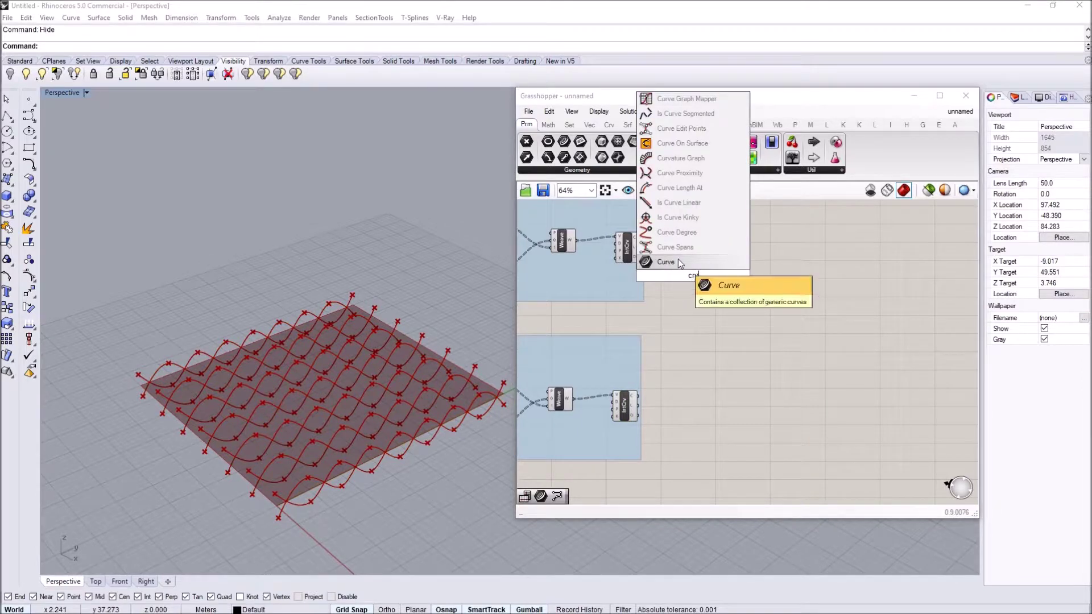
left_click(678, 261)
scroll(643, 252, "up", 2)
left_click_drag(638, 228, 698, 228)
right_click_drag(390, 367, 318, 517)
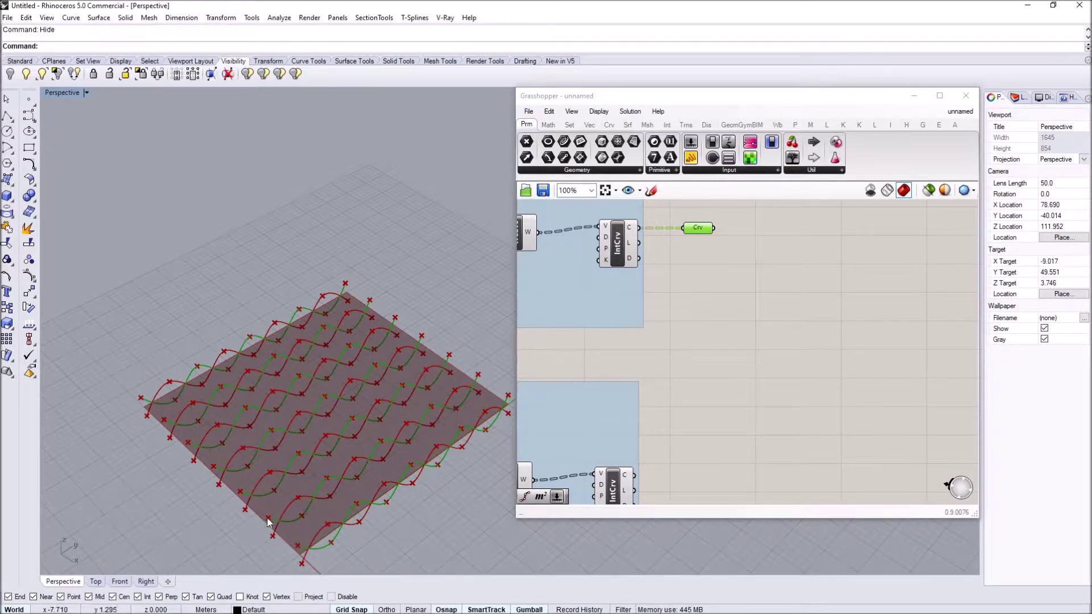
scroll(279, 524, "up", 3)
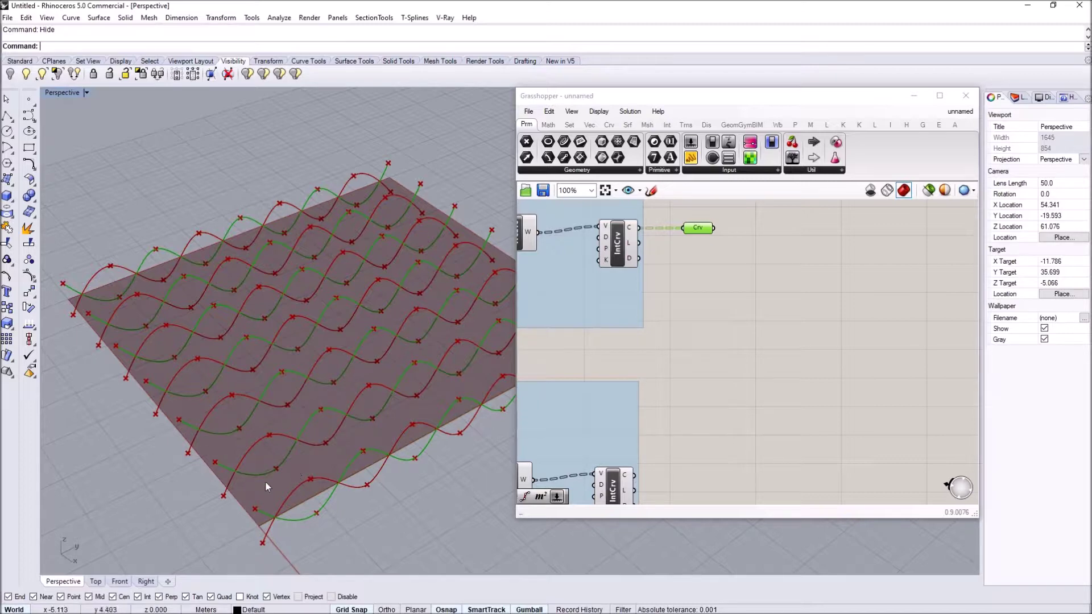
- Inspect the Curve parameter's data structure and flatten it
right_click_drag(717, 231, 667, 279)
scroll(625, 270, "down", 1)
scroll(662, 264, "up", 3)
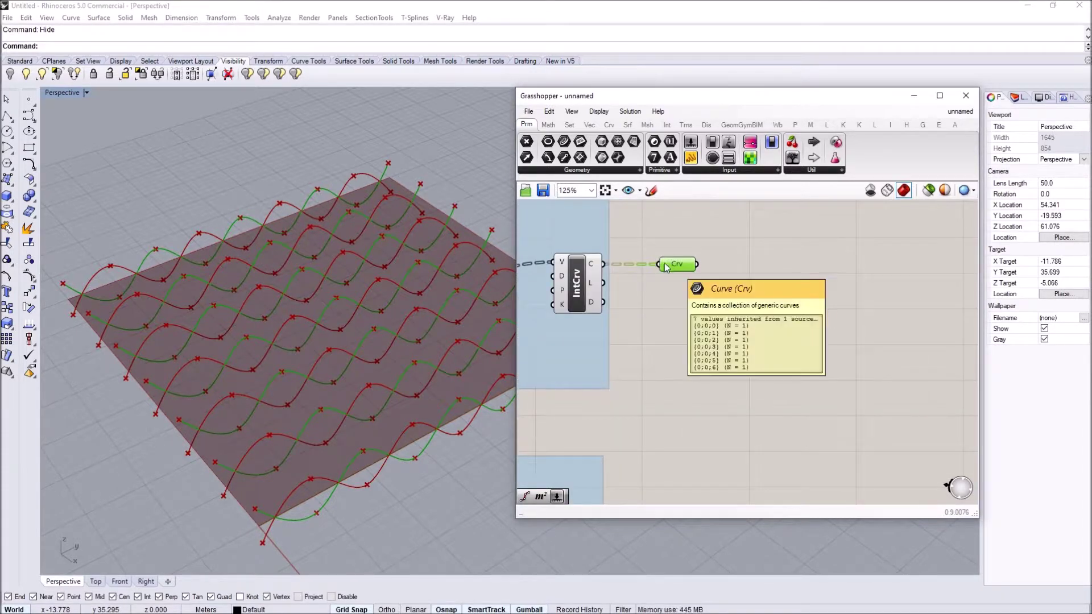
right_click(664, 264)
left_click(708, 386)
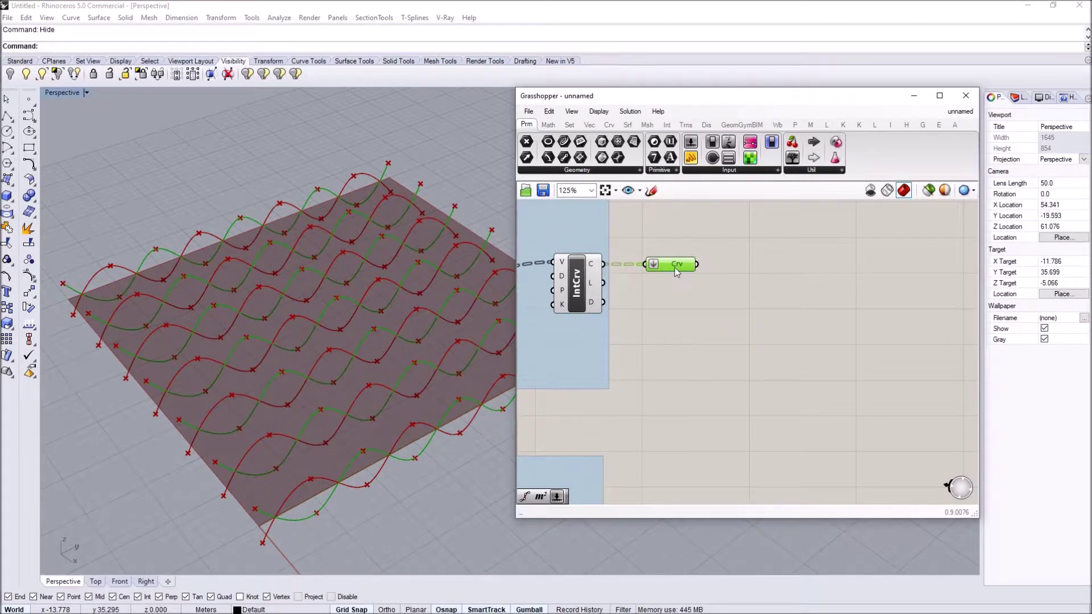
double_click(778, 294)
type("c")
left_click(732, 307)
- Place a copy of an existing Cull component, with its pattern wire, beyond the Curve parameter and connect the flattened curves to its list input
scroll(732, 306, "down", 4)
right_click_drag(680, 297, 689, 287)
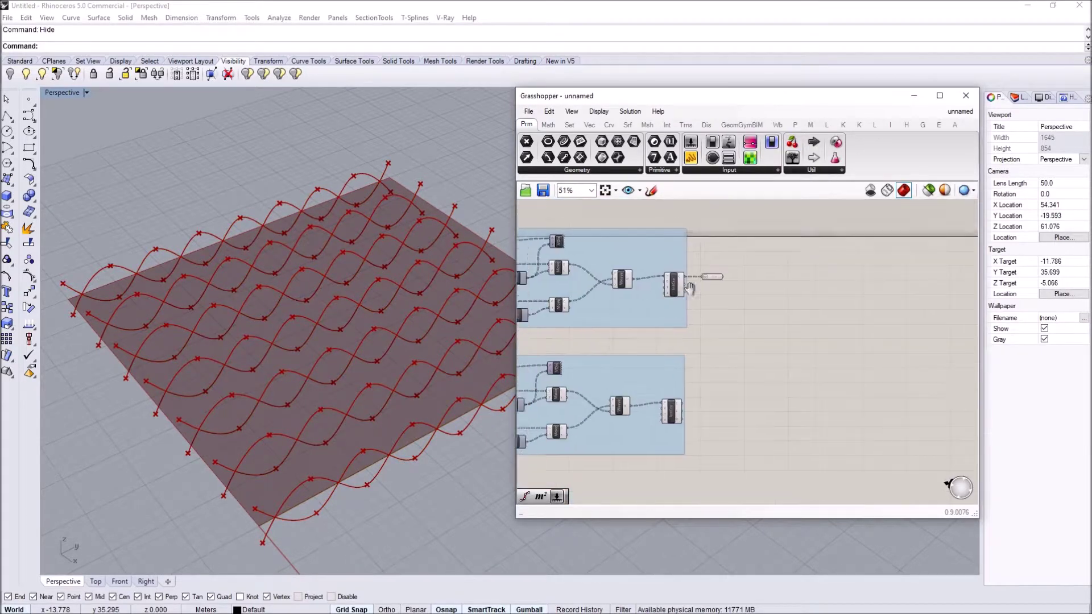
scroll(698, 283, "up", 4)
left_click(577, 283)
left_click_drag(577, 283, 732, 281)
scroll(591, 287, "down", 6)
scroll(762, 303, "up", 5)
scroll(705, 272, "up", 2)
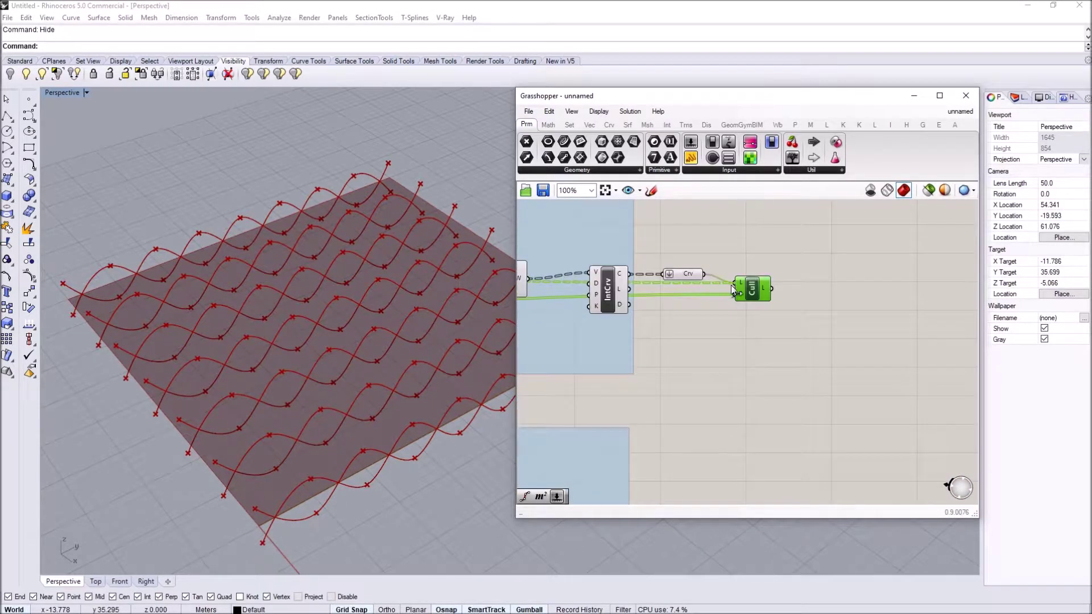
- Turn off the copied Cull's pattern inversion, leave only the flattened curves on its list input, and align it with the Curve parameter
right_click(749, 282)
left_click(755, 332)
left_click_drag(754, 279, 751, 275)
mouse_move(733, 282)
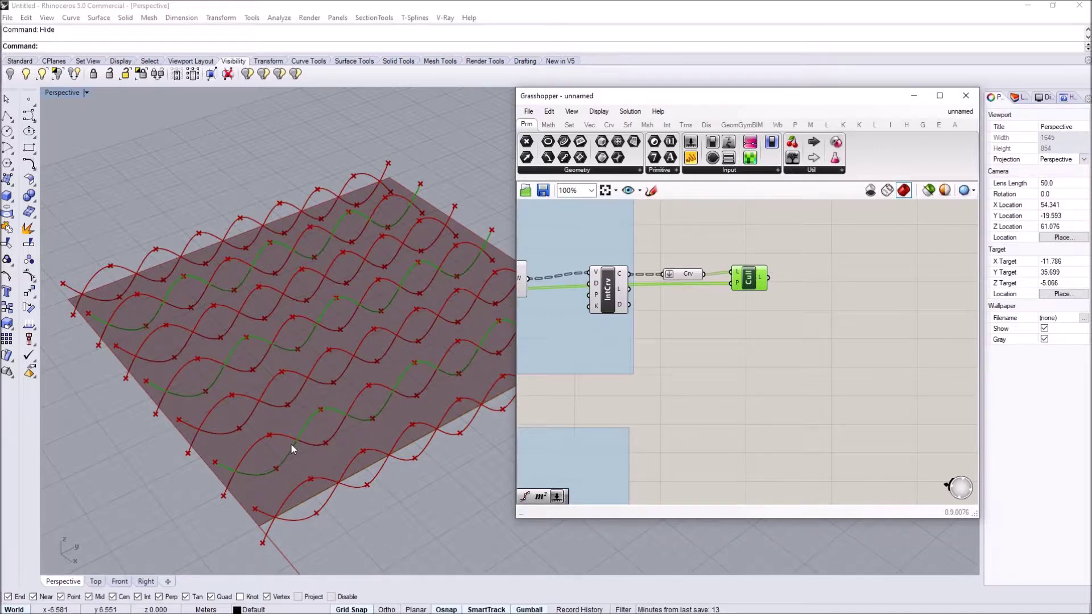
- Duplicate the Curve parameter and its Cull component and place the copies beside the lower group's Interpolate component
scroll(725, 282, "down", 3)
left_click_drag(817, 280, 719, 223)
key("ctrl+c")
key("ctrl+v")
left_click(729, 254)
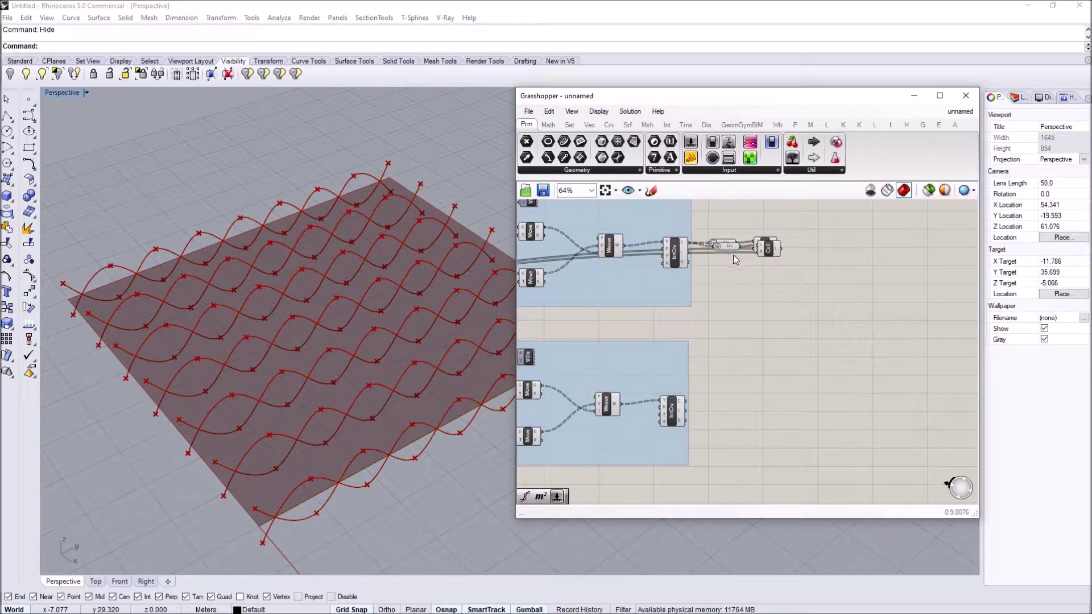
left_click(733, 246)
left_click(769, 249, "shift")
left_click_drag(767, 251, 762, 419)
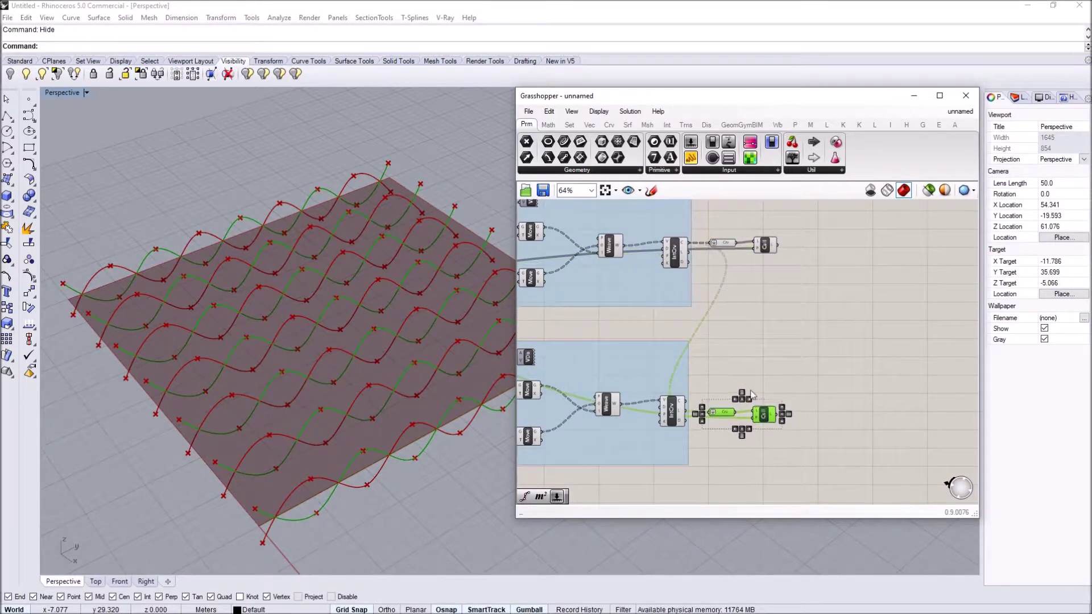
- Reverse the pattern input of the lower group's copied Cull so that it keeps the opposite alternate curves
left_click(752, 398)
scroll(711, 402, "up", 1)
scroll(762, 419, "up", 3)
left_click(783, 436)
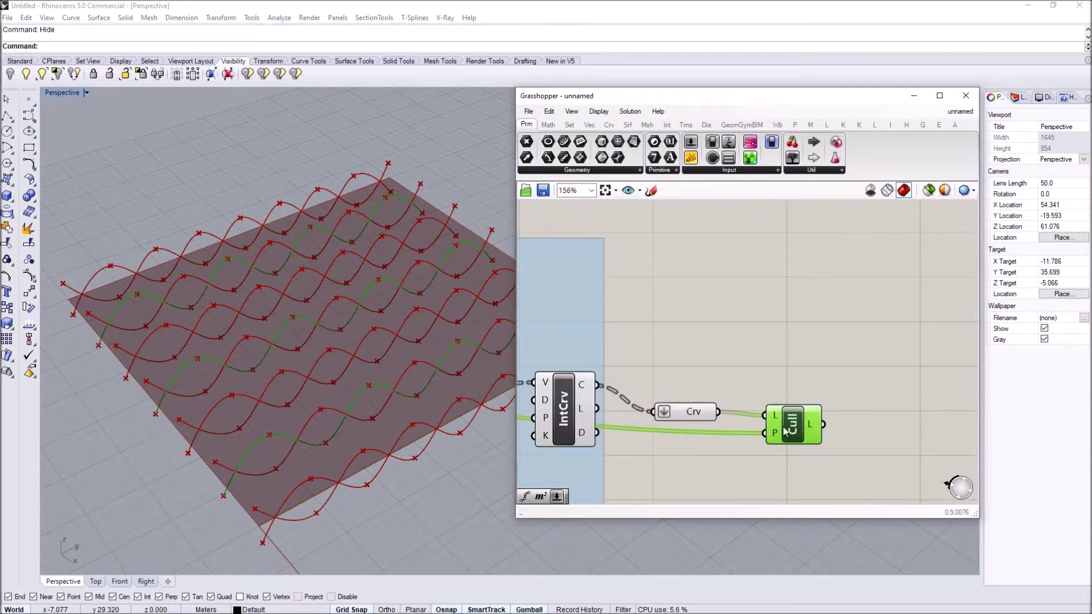
right_click(774, 438)
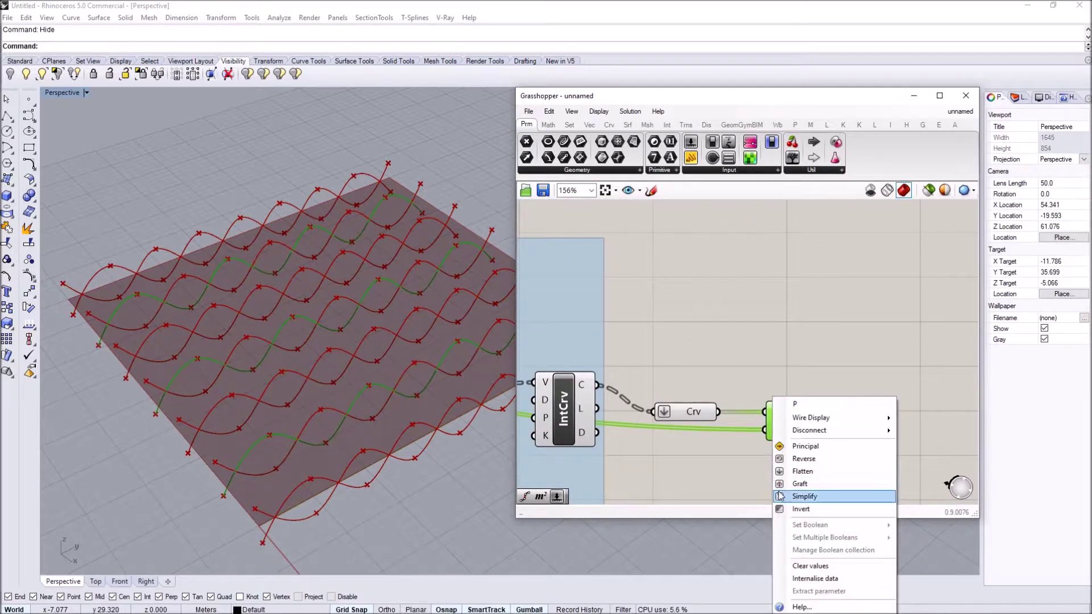
left_click(797, 462)
scroll(777, 462, "down", 8)
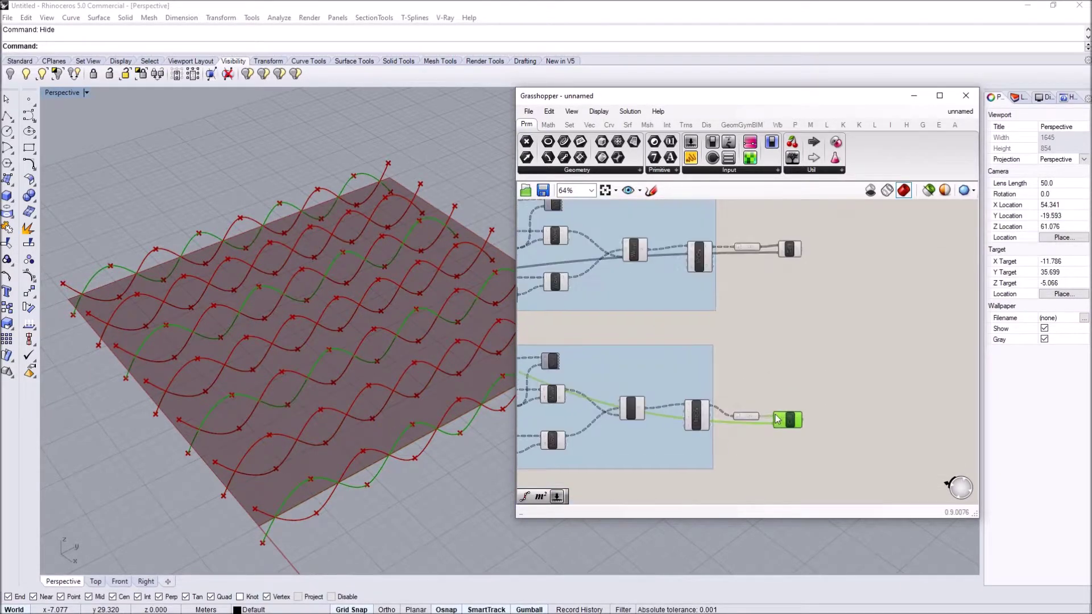
- Turn off the preview of all components inside both groups, leaving the two final Cull components visible
left_click_drag(770, 444, 595, 295)
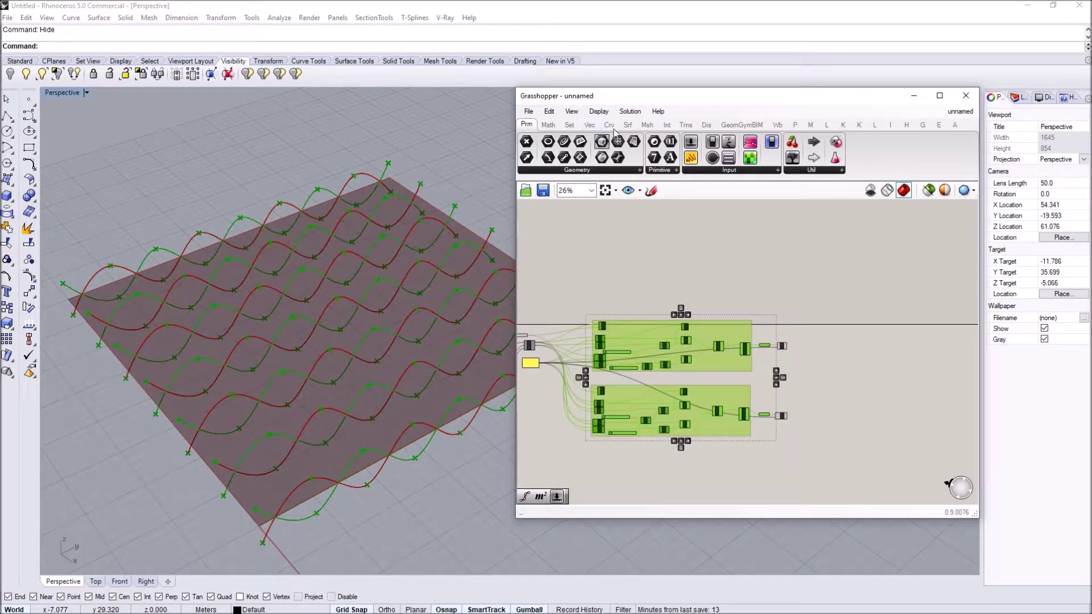
left_click(630, 111)
left_click(665, 280)
left_click(831, 348)
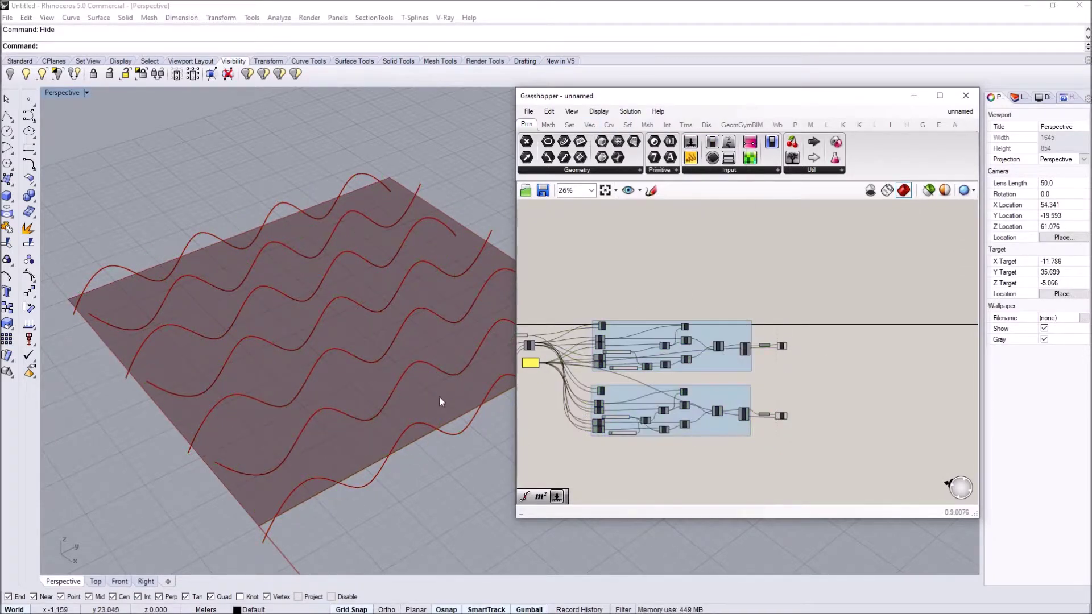
- Examine the culled alternating wave curves across the surface from several angles
right_click_drag(438, 402, 453, 390)
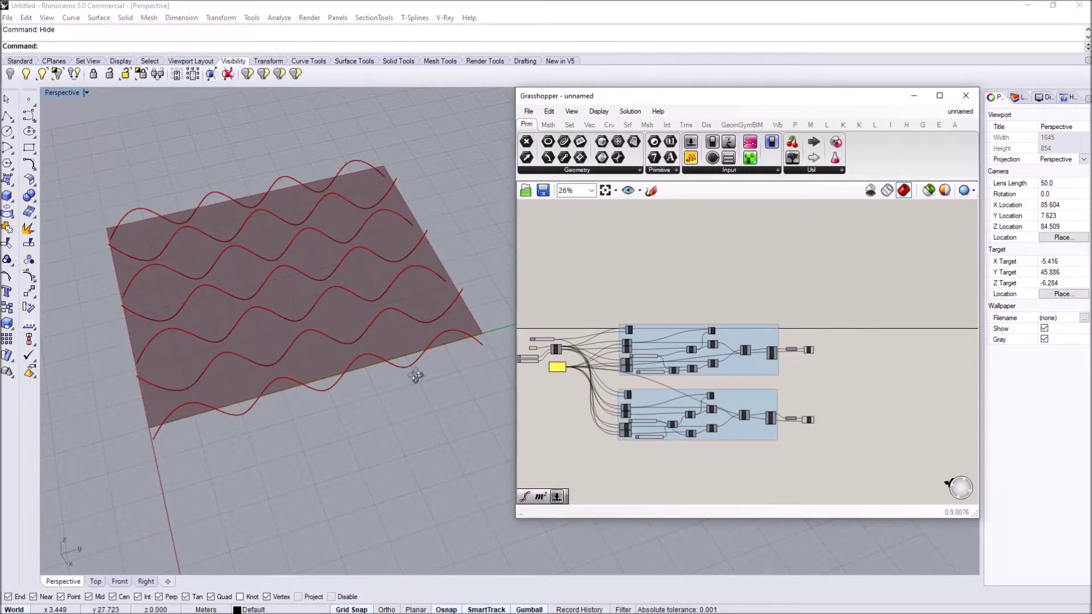
right_click_drag(416, 376, 422, 365)
scroll(421, 365, "down", 4)
scroll(421, 365, "up", 3)
right_click_drag(398, 330, 398, 330)
scroll(399, 335, "up", 6)
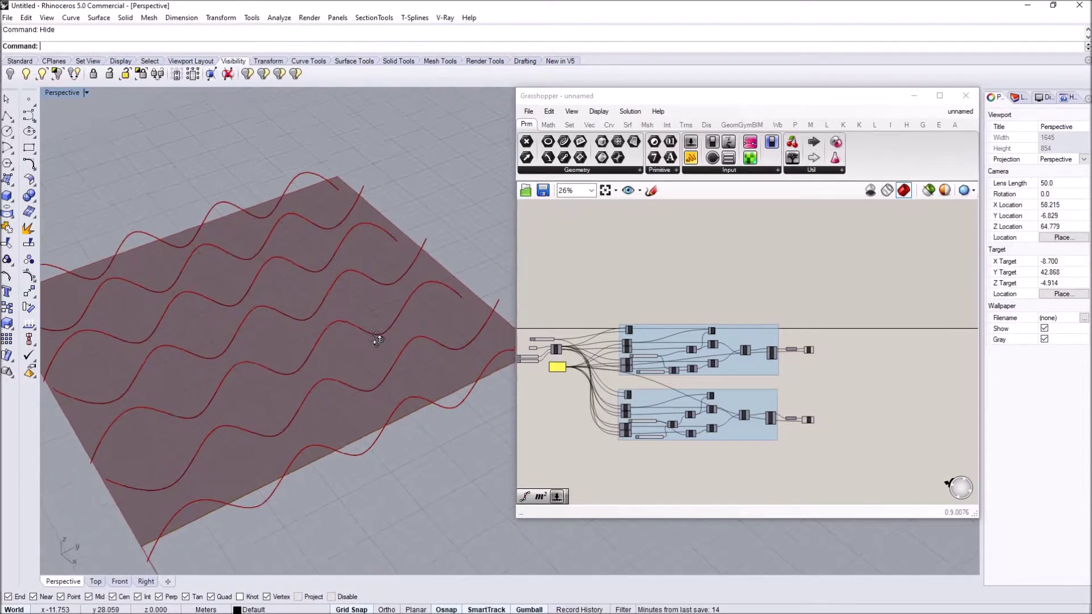
mouse_move(398, 342)
right_mouse_down()
mouse_move(395, 322)
mouse_move(391, 341)
right_mouse_up()
scroll(391, 323, "down", 4)
right_click_drag(323, 375, 322, 355)
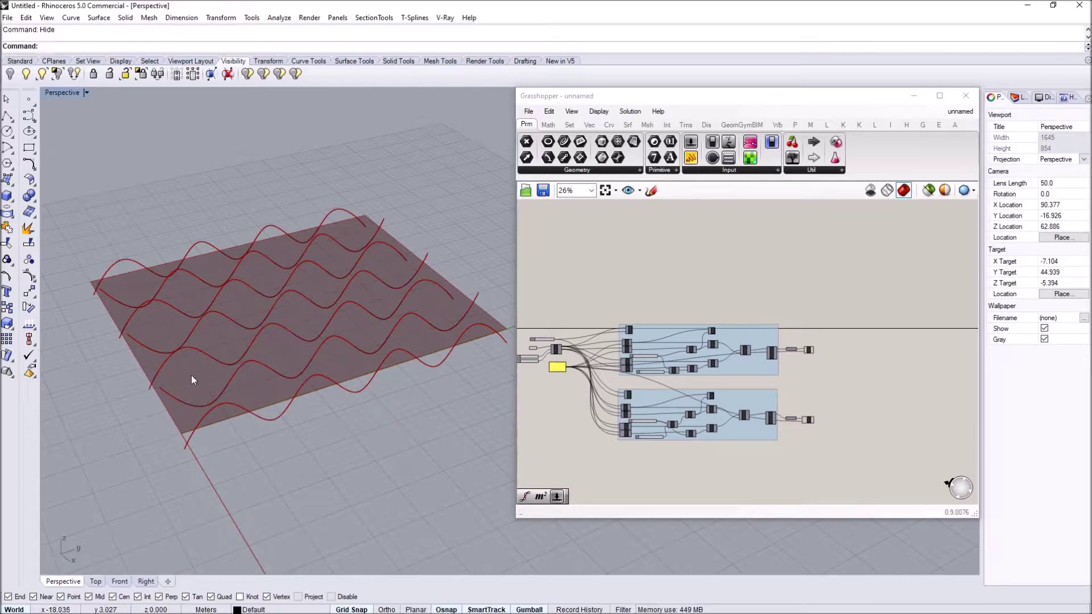
right_click_drag(363, 432, 361, 454)
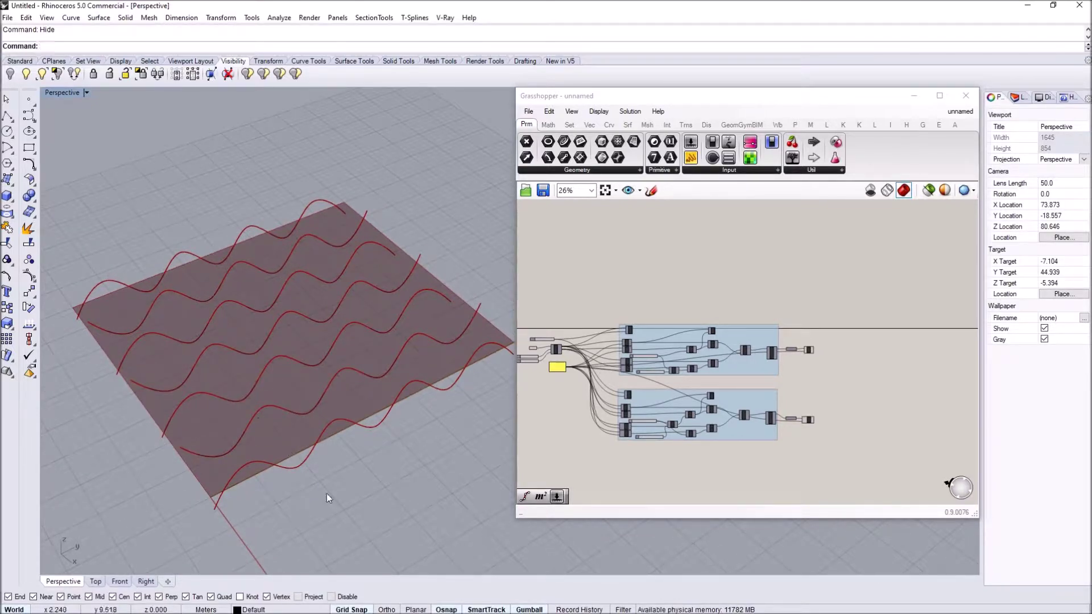
- Duplicate both groups together with their Curve and Cull components and place the copies below the originals
right_click_drag(634, 323, 729, 280)
scroll(730, 281, "down", 1)
right_click_drag(818, 310, 731, 289)
scroll(732, 289, "up", 1)
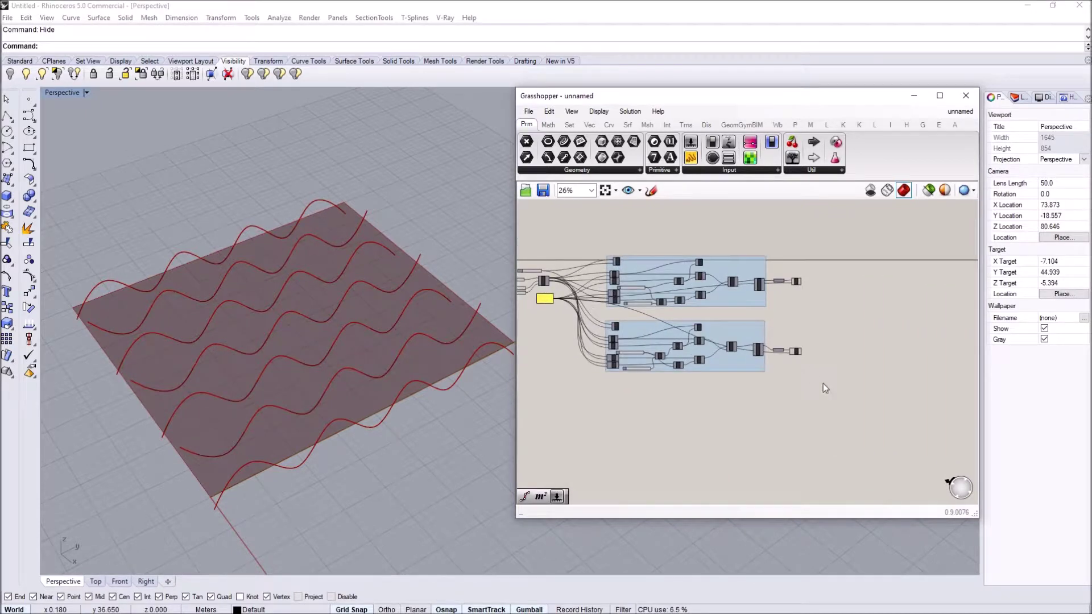
scroll(669, 302, "up", 2)
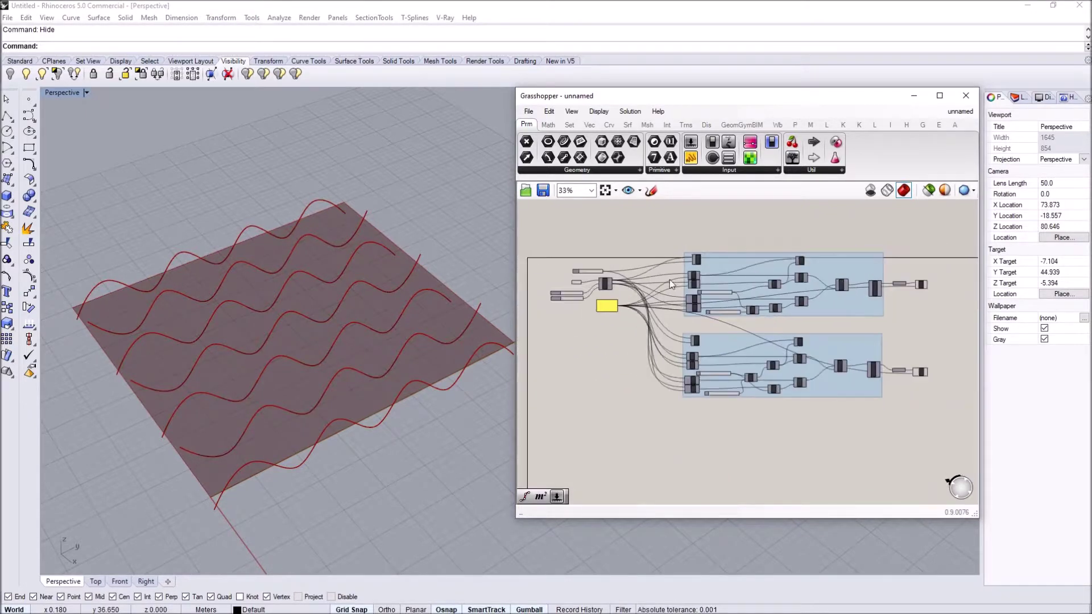
left_click_drag(922, 417, 621, 302)
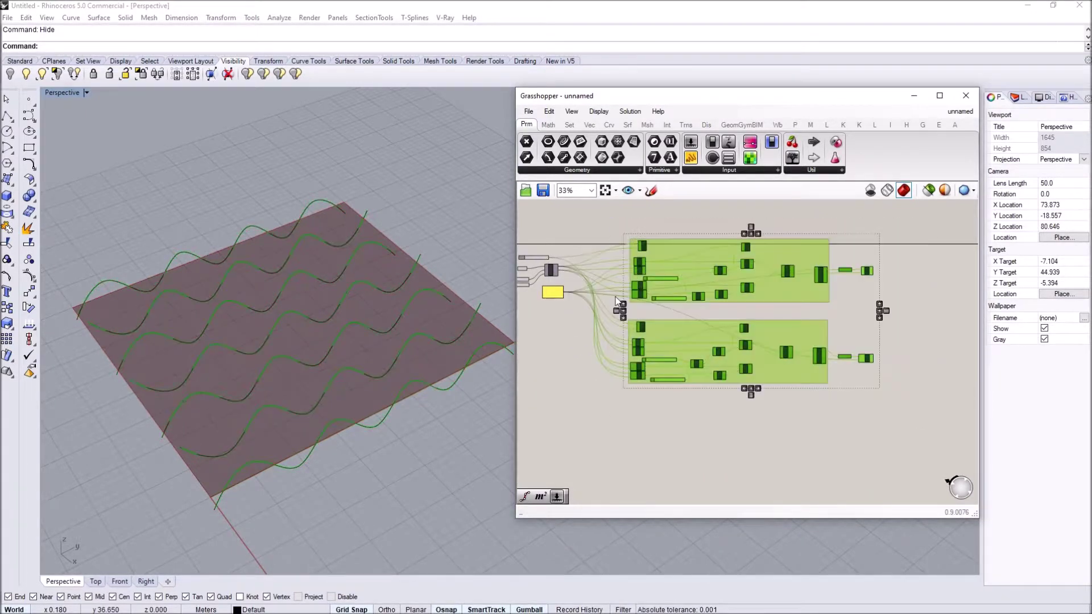
right_click_drag(662, 278, 679, 279)
left_click_drag(669, 277, 681, 279)
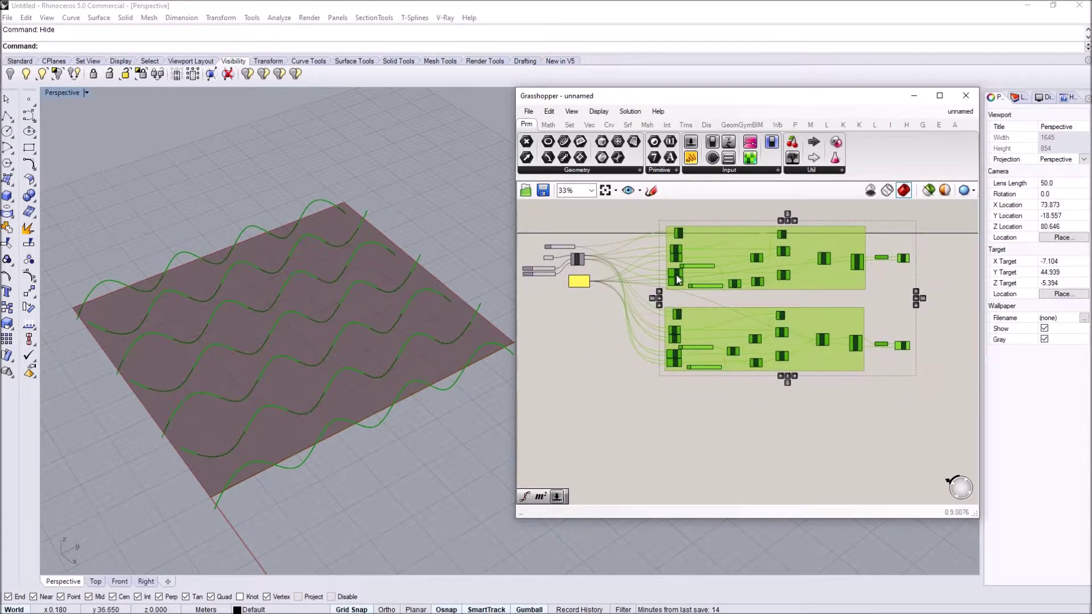
left_click_drag(687, 322, 675, 440)
right_click_drag(633, 411, 635, 347)
left_click(634, 347)
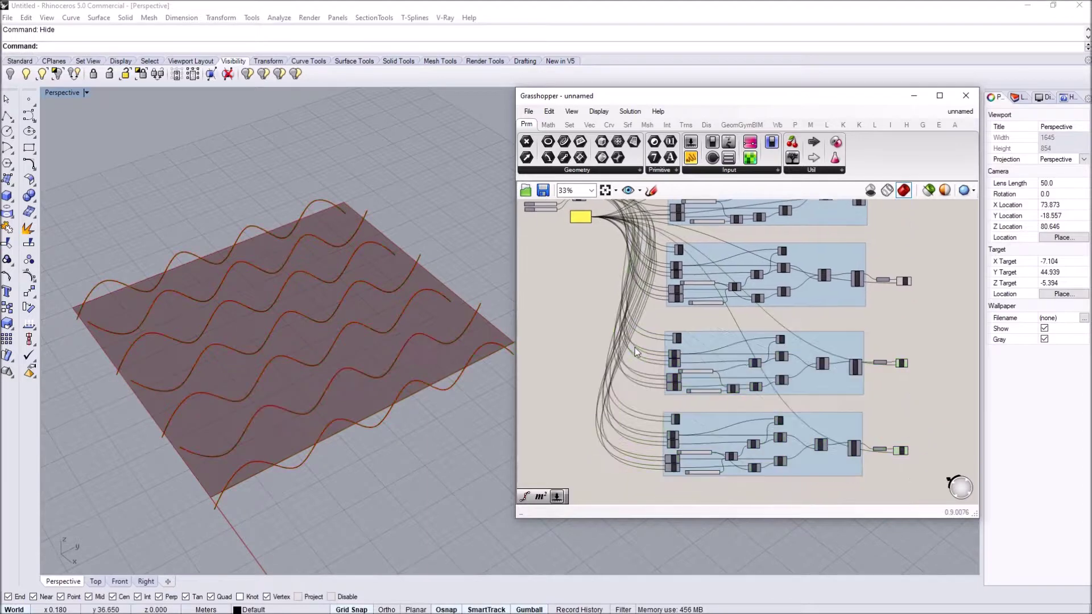
- Turn on the preview of the SDivide component and of the topmost group's Points component
scroll(663, 336, "up", 3)
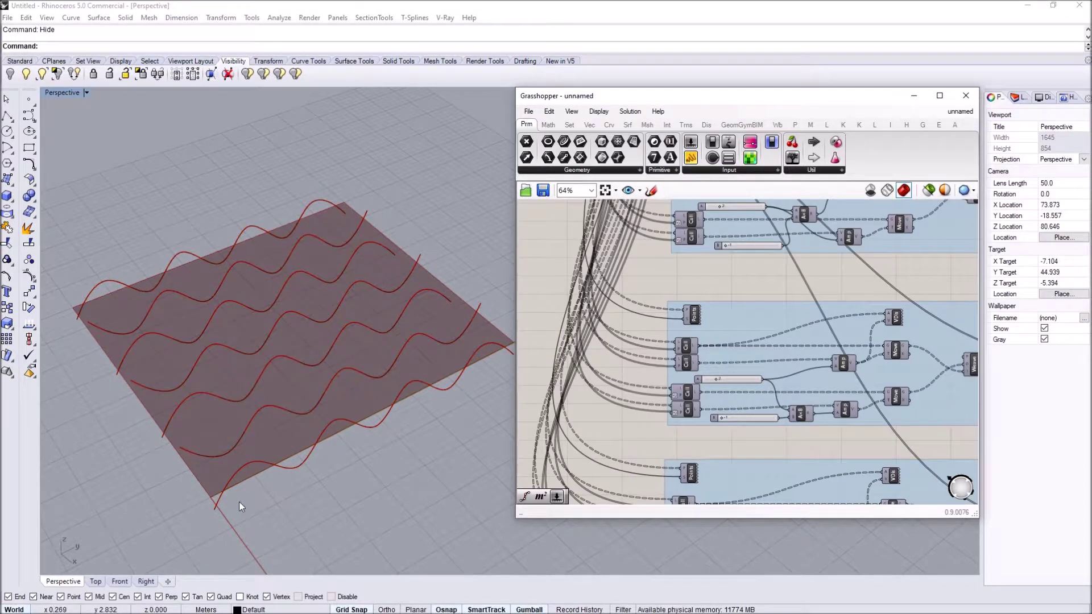
right_click_drag(629, 298, 650, 408)
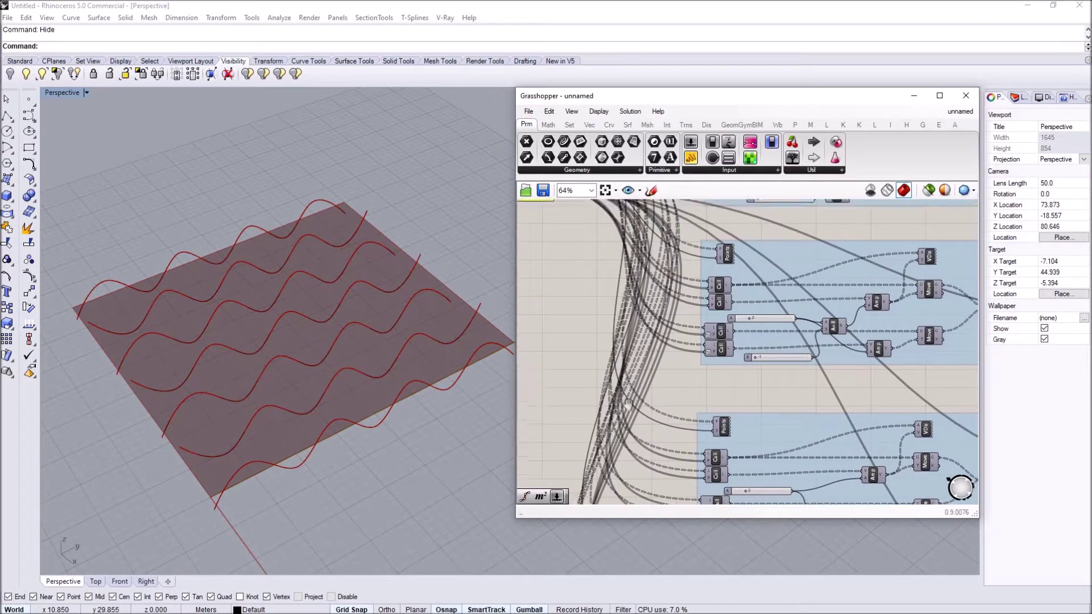
right_click_drag(603, 206, 636, 349)
left_click(552, 293)
right_click(553, 295)
left_click(585, 316)
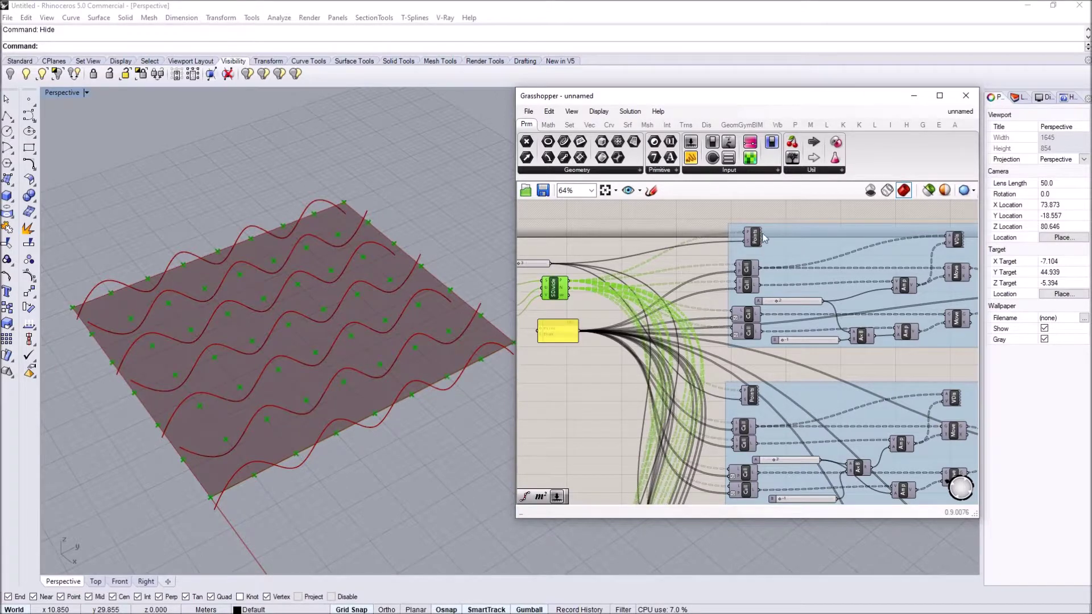
left_click(753, 239)
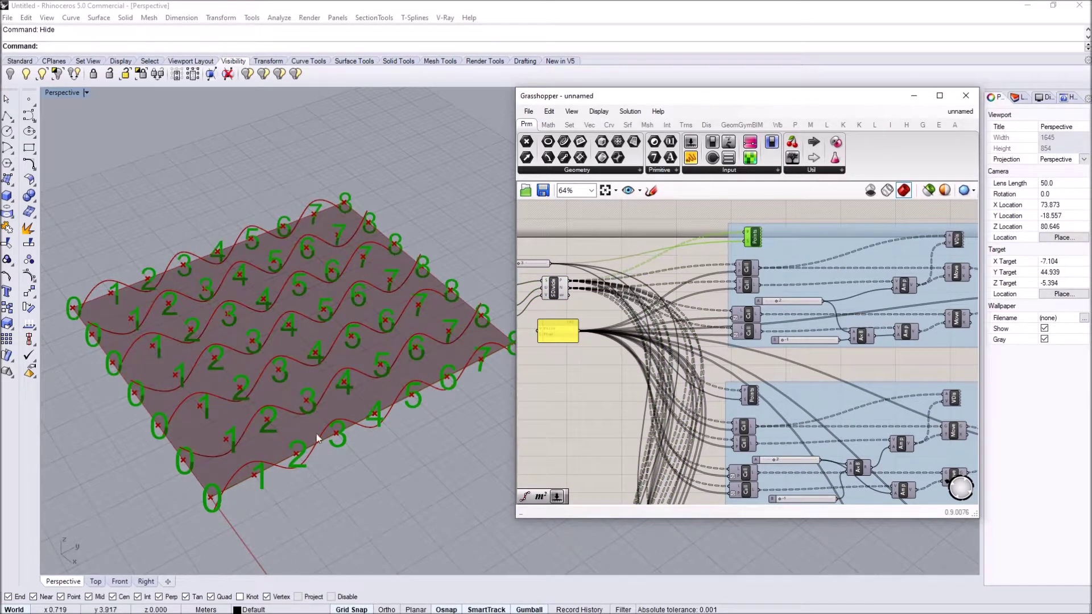
- Add a Flip component fed by SDivide's points, connect its output to the topmost Points component, and compare the point numbering
double_click(568, 376)
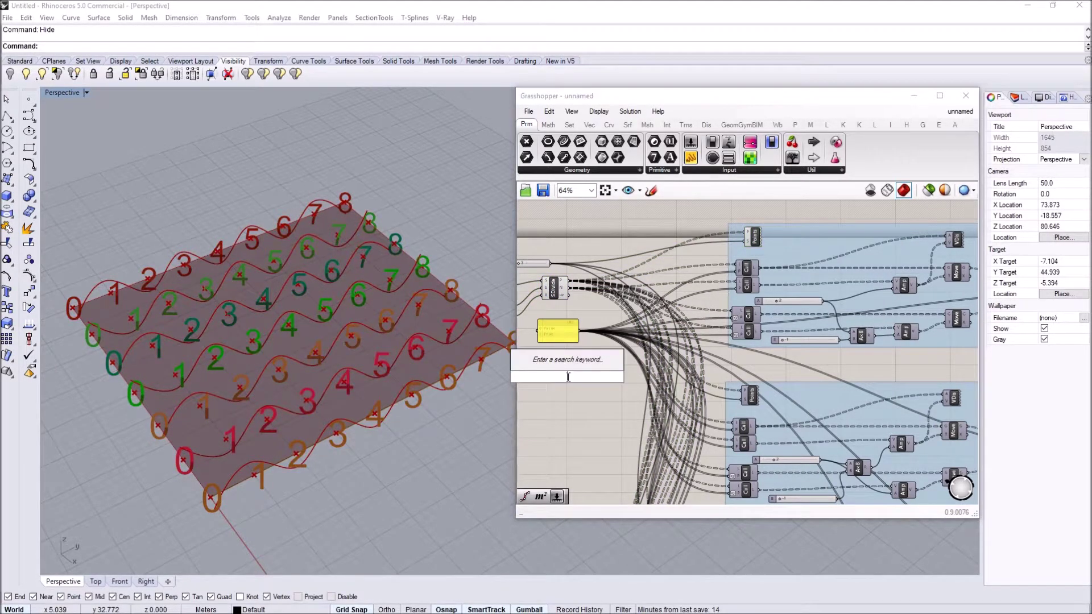
type("flip")
left_click(538, 334)
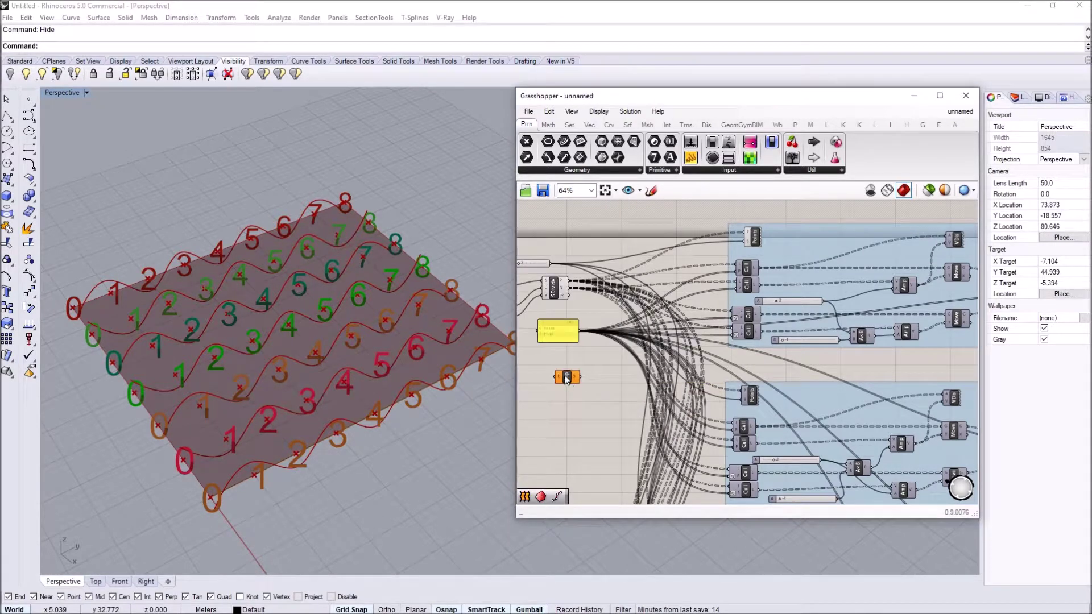
left_click_drag(567, 281, 568, 387)
left_click_drag(748, 240, 588, 388)
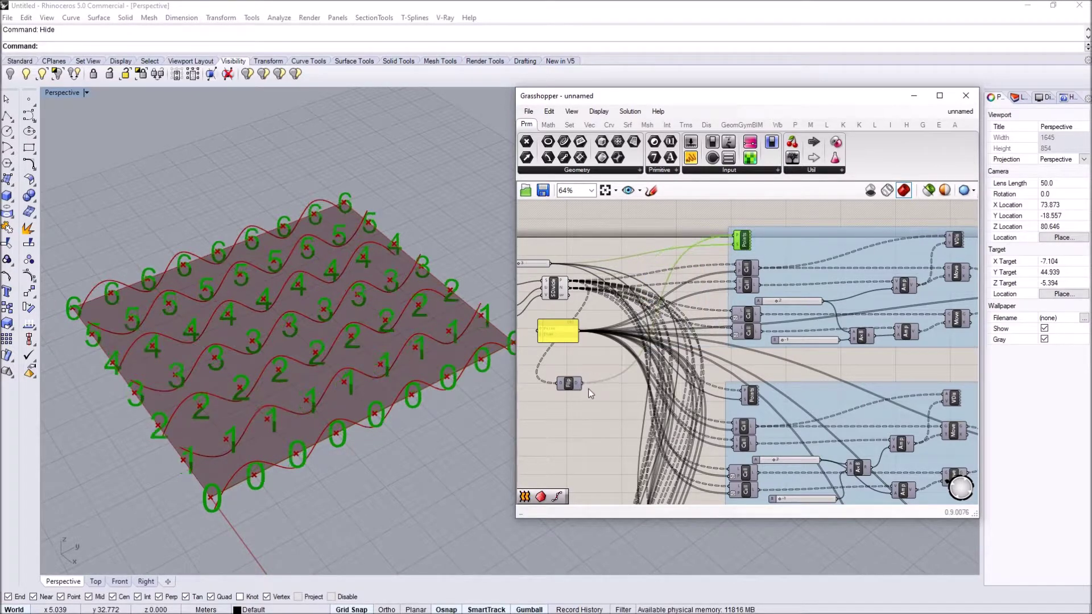
left_click(233, 504)
scroll(544, 253, "up", 2)
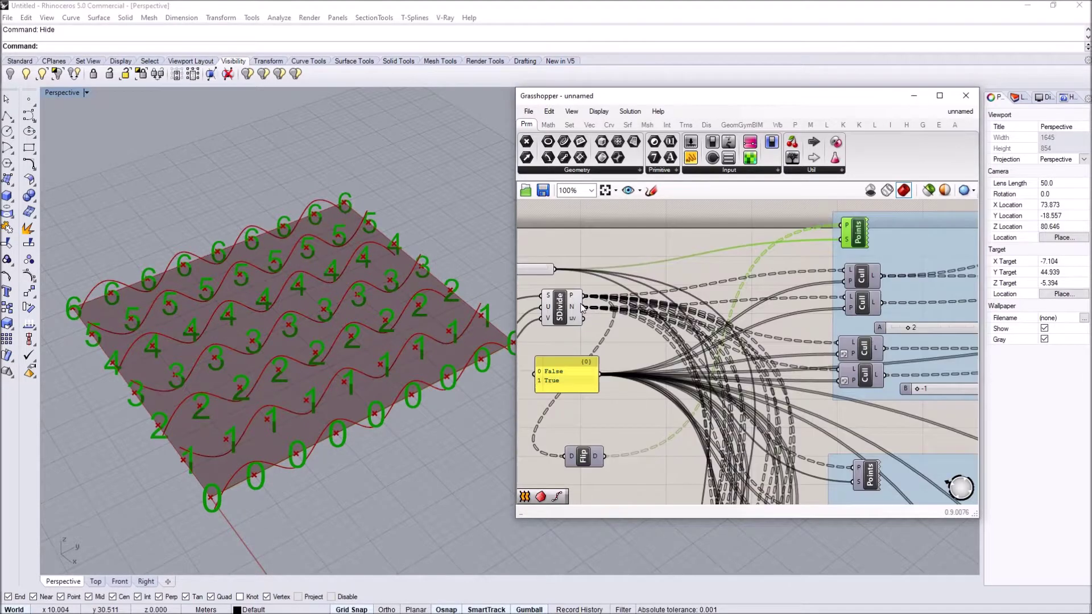
mouse_move(573, 297)
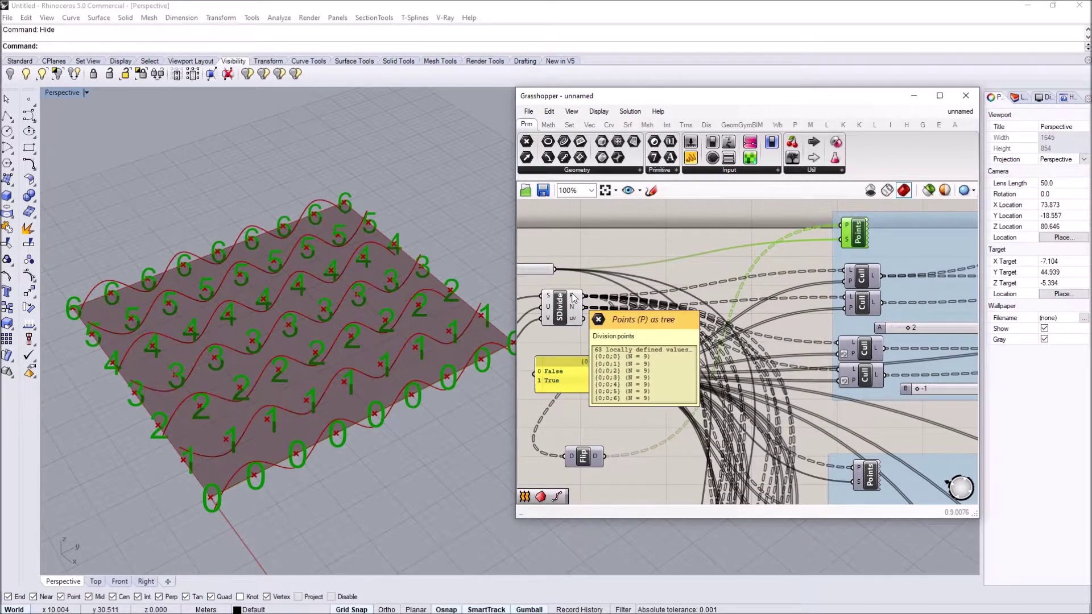
mouse_move(600, 458)
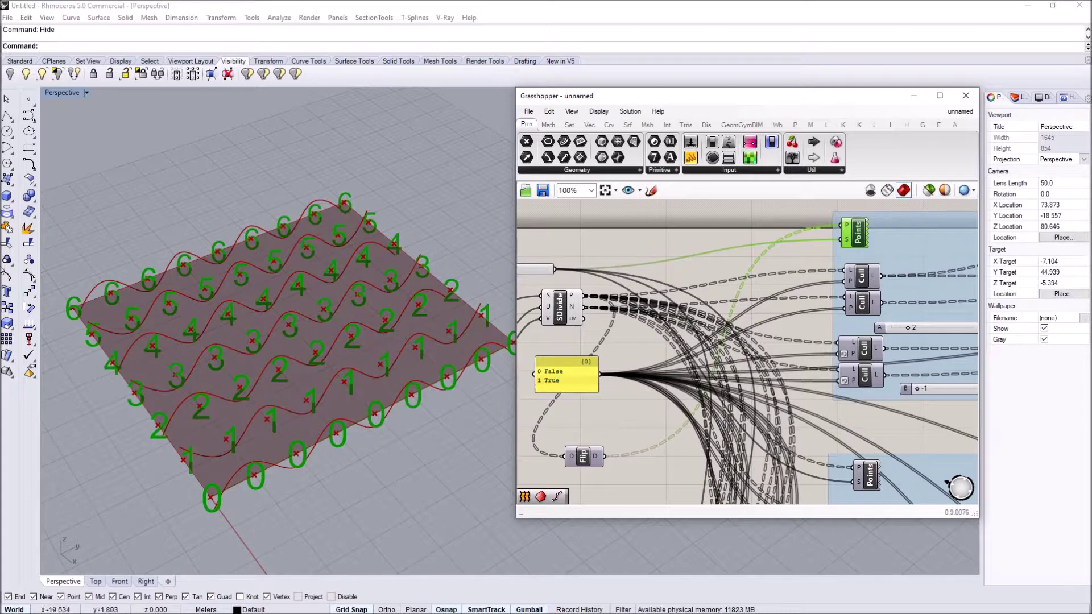
- Add a second Flip component fed by SDivide's normals
scroll(644, 360, "down", 5)
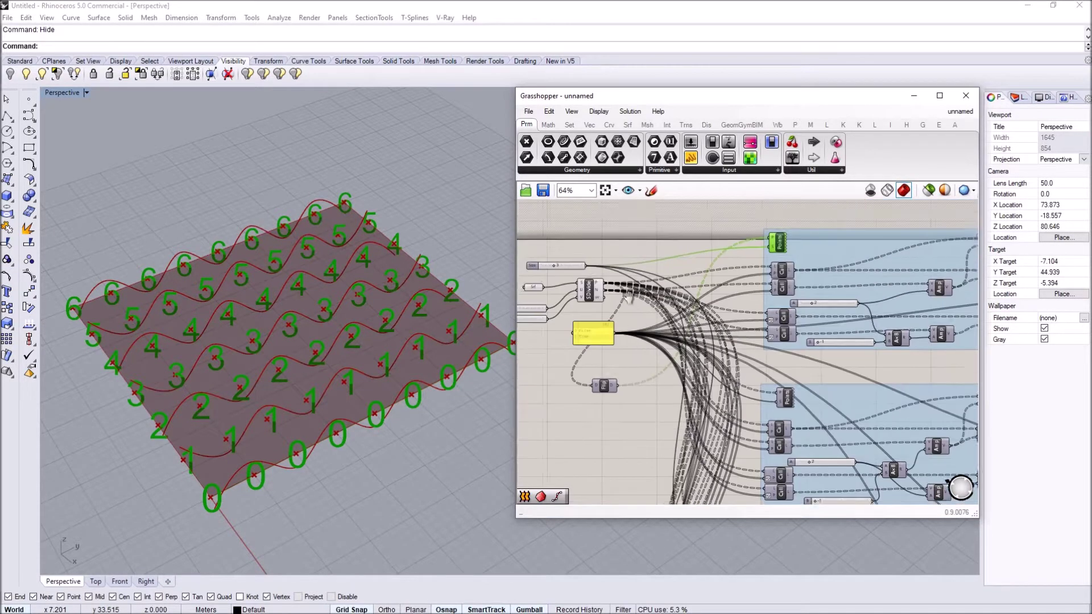
left_click_drag(595, 312, 629, 300)
scroll(594, 251, "up", 3)
left_click(635, 242, "shift")
left_click_drag(634, 243, 628, 413)
- Move both Flip components down and position them one above the other beside the duplicated groups
right_click_drag(627, 433, 627, 299)
scroll(627, 299, "down", 3)
left_click_drag(626, 312, 647, 477)
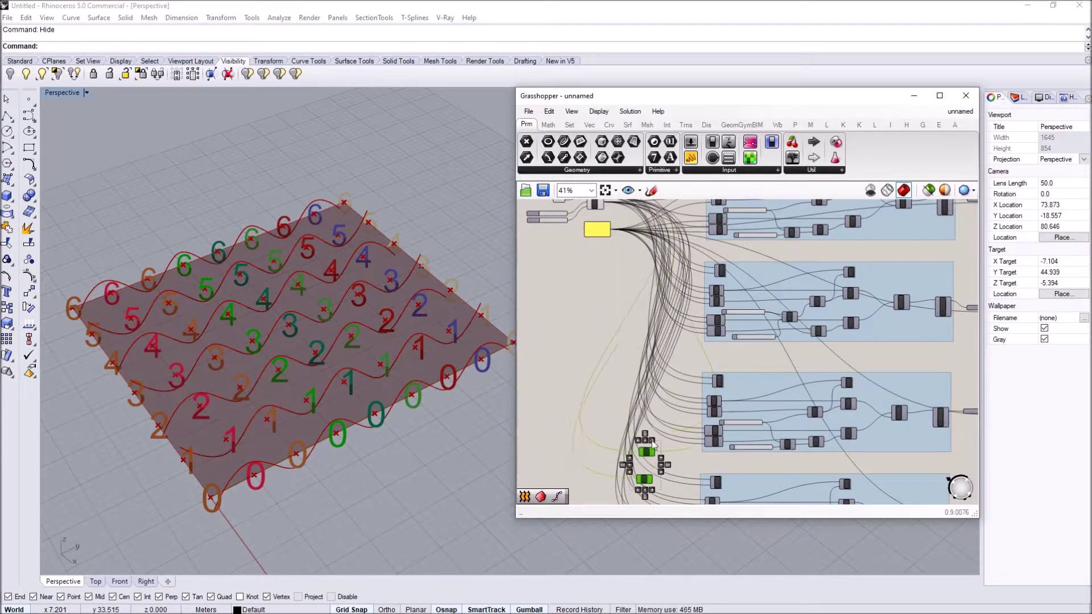
right_click_drag(663, 445, 626, 328)
left_click(625, 328)
scroll(625, 327, "up", 3)
left_click_drag(604, 346, 591, 319)
right_click_drag(602, 316, 591, 349)
left_click_drag(578, 350, 586, 343)
mouse_move(592, 347)
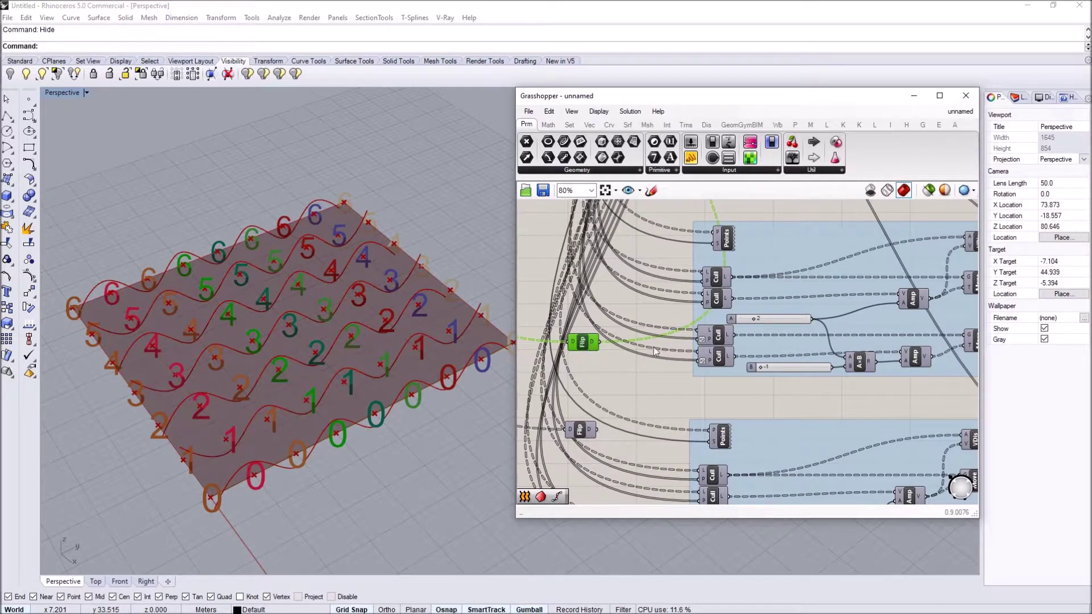
- In the upper duplicated group, connect the flipped points to the first and third Culls' list inputs and the flipped normals to the second and fourth
left_click_drag(700, 276, 599, 340)
left_click_drag(698, 329, 607, 344)
left_click_drag(597, 430, 698, 345)
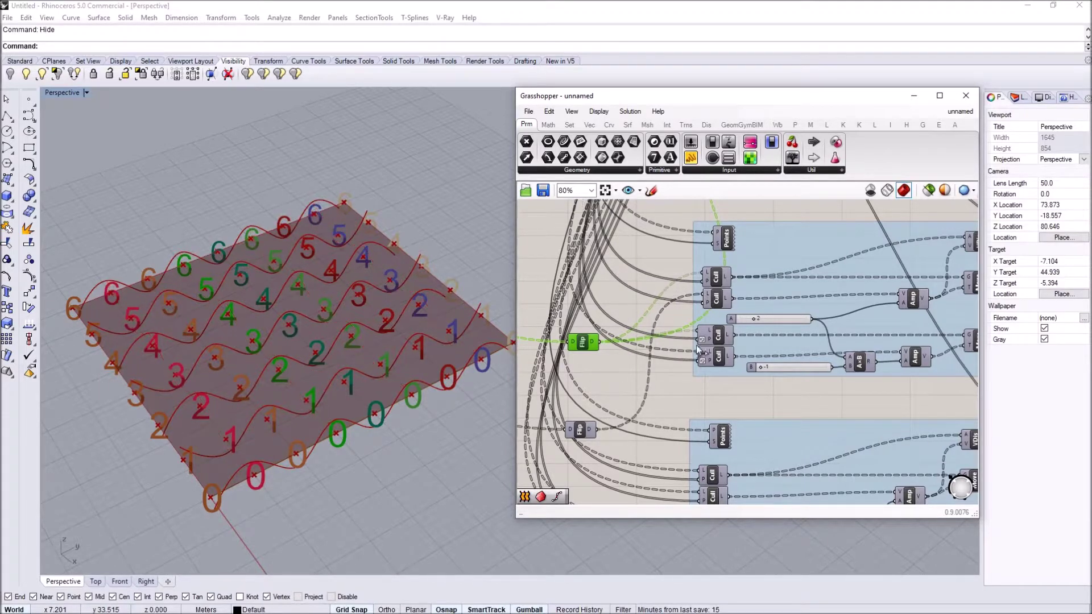
left_click_drag(630, 390, 597, 430)
- Connect the flipped points and normals to the matching Cull list inputs of the lower duplicated group and adjust the normals Flip's position
right_click_drag(641, 418, 633, 322)
left_click_drag(642, 335, 693, 399)
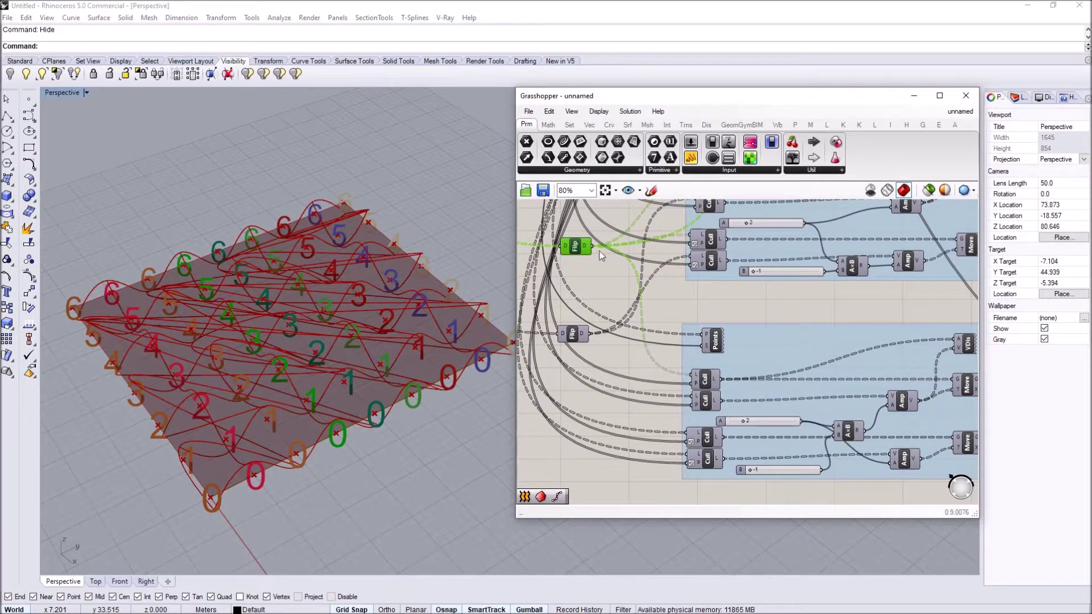
left_click_drag(664, 374, 689, 434)
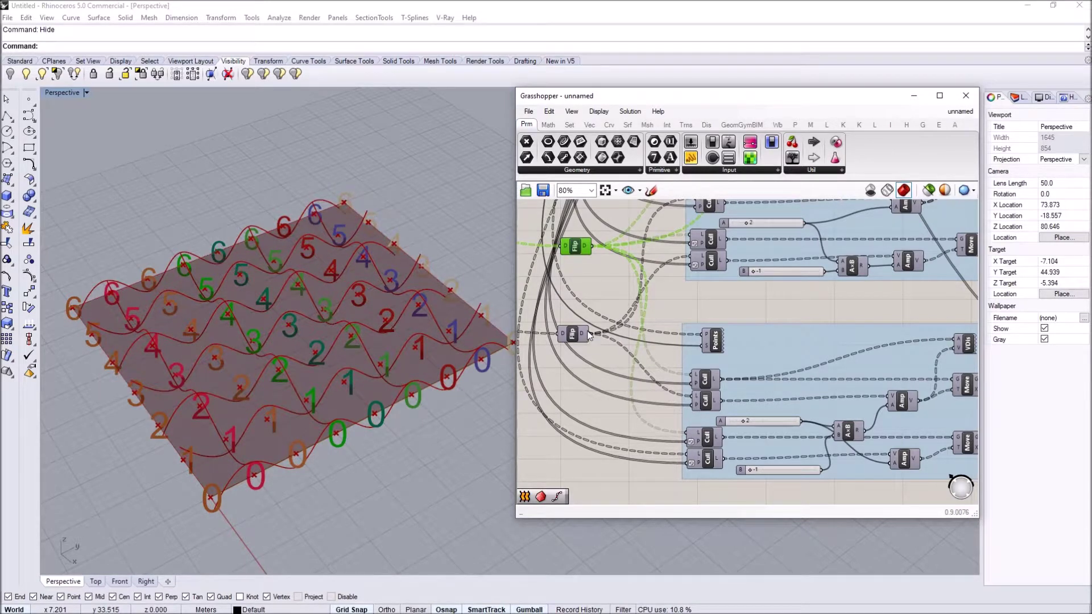
right_click_drag(622, 364, 629, 460)
left_click_drag(585, 427, 583, 417)
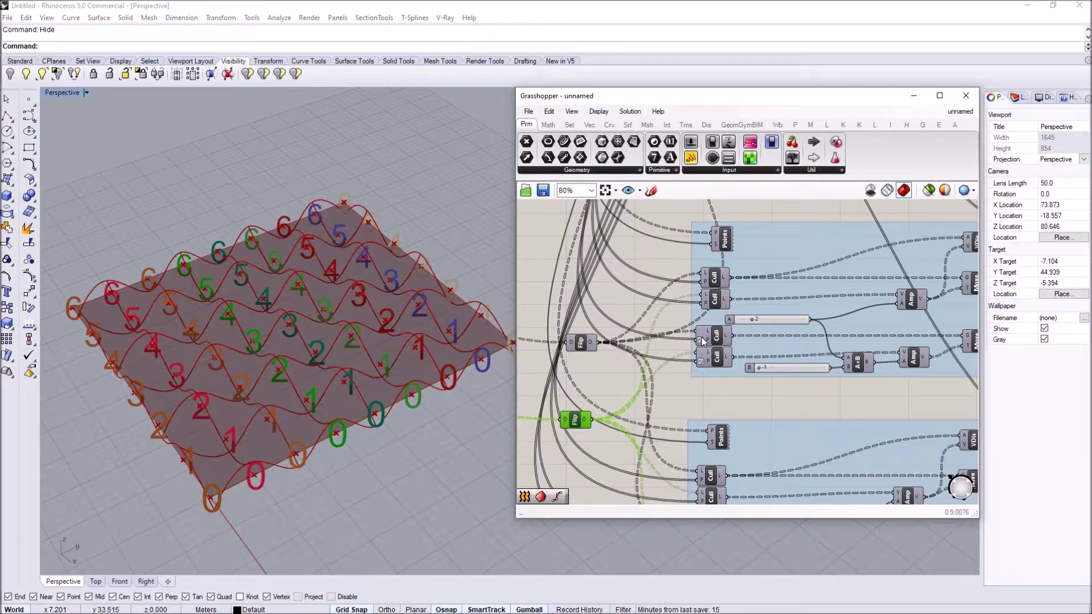
- Turn off the preview of the topmost group's Points component to hide the point numbers
right_click_drag(350, 408, 401, 406)
scroll(192, 406, "up", 4)
mouse_move(242, 421)
right_mouse_down()
mouse_move(245, 406)
mouse_move(357, 391)
mouse_move(250, 422)
mouse_move(256, 370)
mouse_move(298, 427)
right_mouse_up()
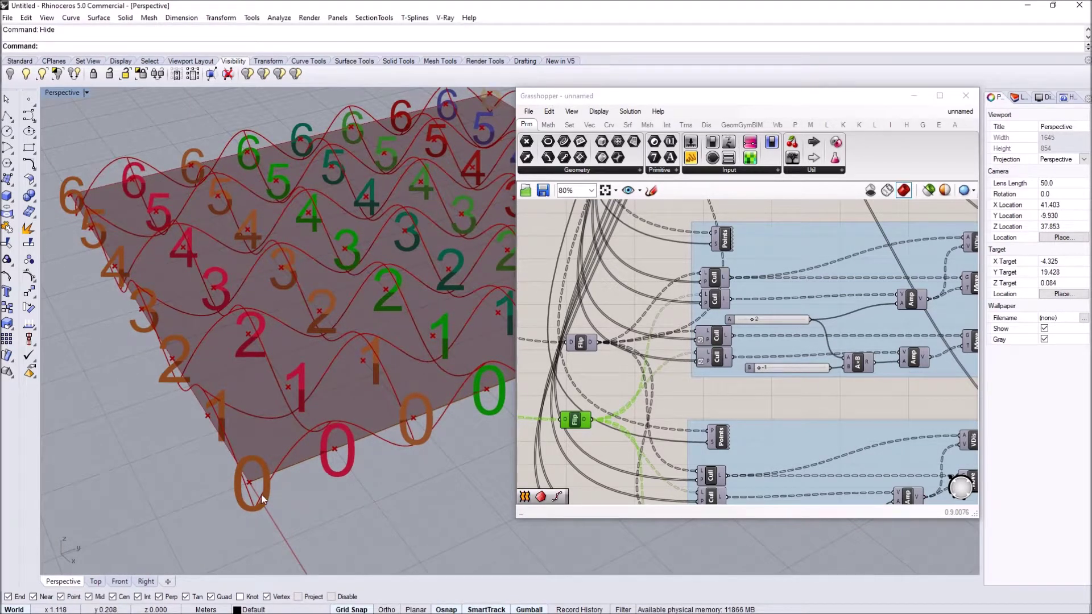
right_click_drag(269, 490, 302, 461)
right_click_drag(639, 268, 673, 432)
scroll(673, 426, "down", 3)
scroll(612, 245, "up", 3)
right_click_drag(669, 263, 644, 311)
left_click(787, 255)
right_click(788, 254)
left_click(813, 275)
- Adjust the positions of the upper Amp and the A×B component in the lowest duplicated group
right_click_drag(348, 375, 283, 467)
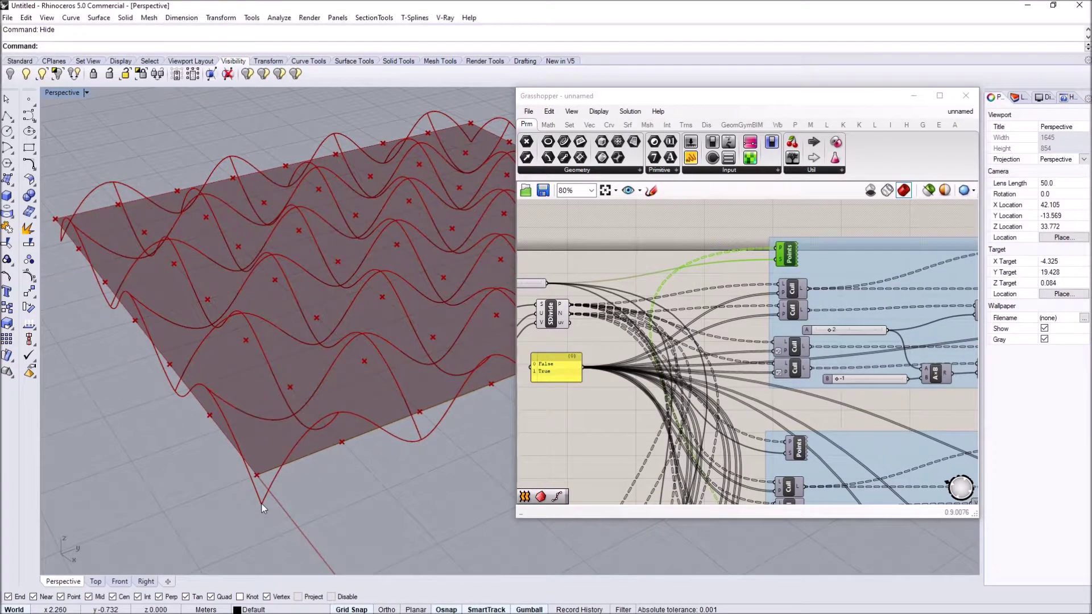
right_click_drag(618, 335, 619, 279)
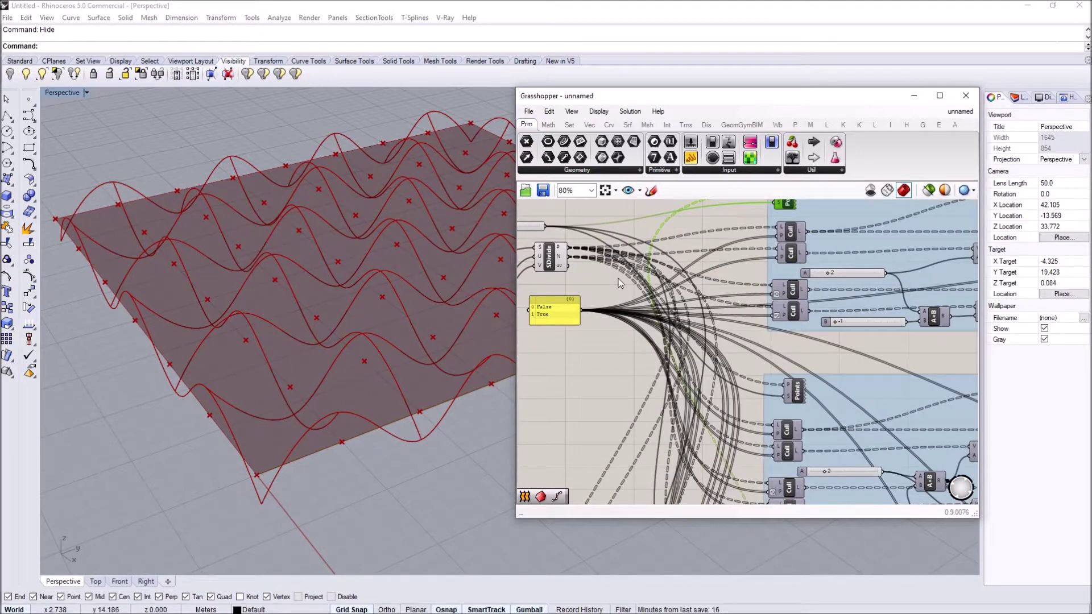
scroll(643, 256, "down", 5)
right_click_drag(775, 437, 735, 373)
scroll(735, 373, "up", 5)
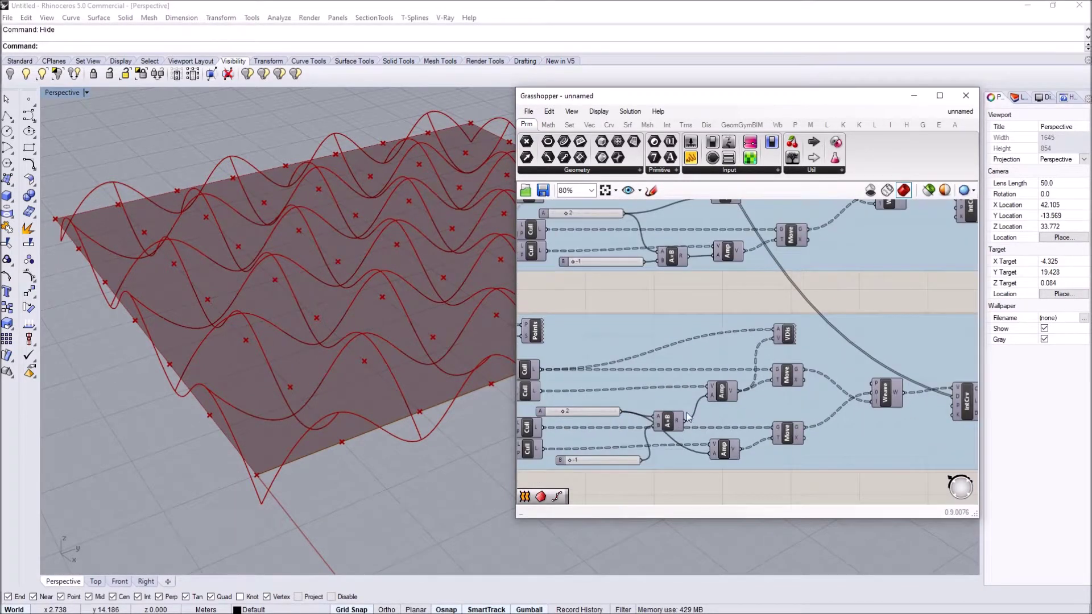
right_click_drag(647, 454, 652, 411)
left_click_drag(730, 355, 727, 347)
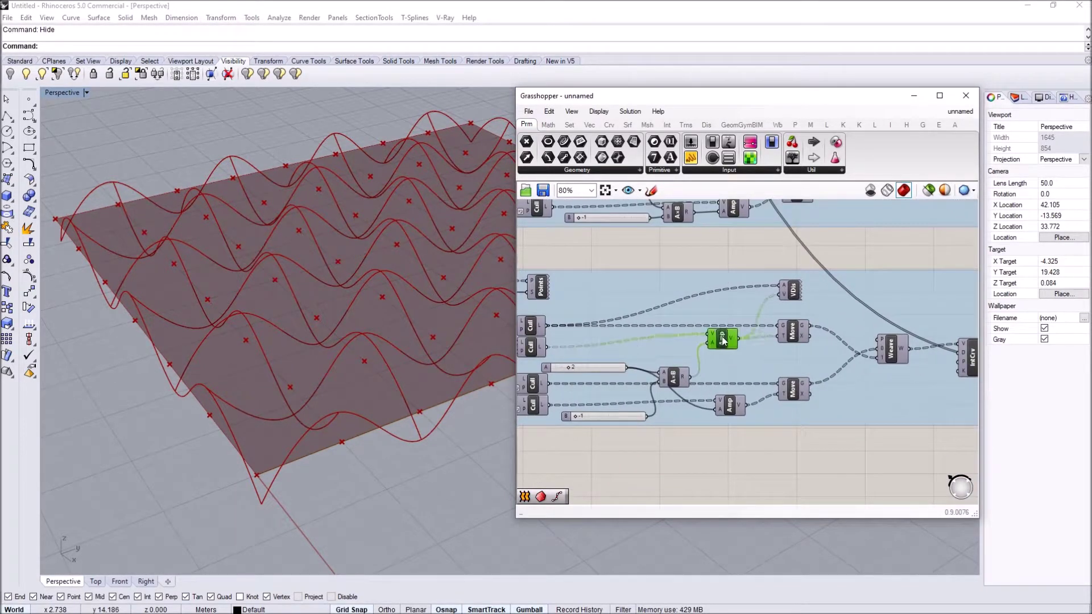
left_click_drag(676, 390, 674, 370)
- In the lowest group, connect the value 2 slider to the upper Amp's amplitude and the A×B result to the lower Amp's
scroll(680, 367, "up", 3)
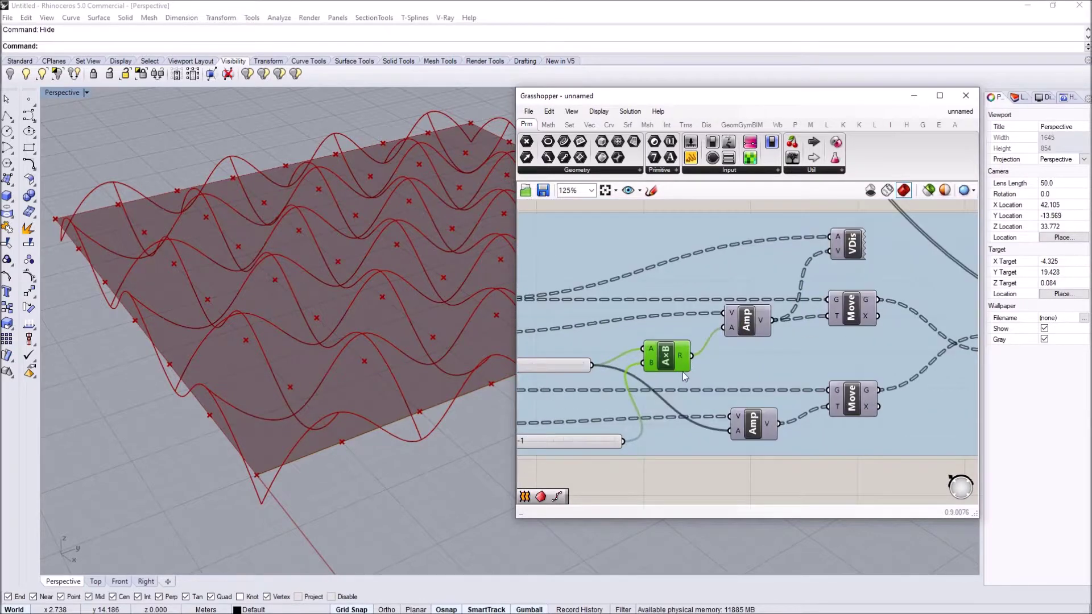
left_click_drag(726, 346, 757, 422, "shift")
left_click_drag(626, 355, 762, 317)
right_click_drag(208, 410, 316, 468)
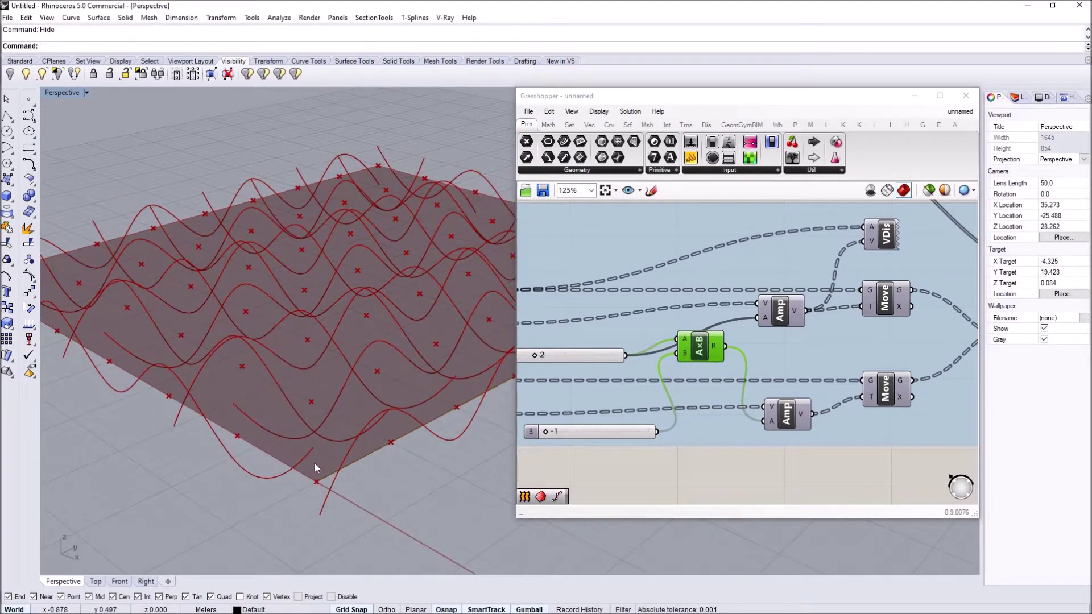
- Swap the amplitude inputs of the two Amp components in the upper duplicated group, feeding the A×B result to the upper one
scroll(715, 353, "down", 5)
right_click_drag(398, 390, 353, 415)
right_click_drag(759, 307, 766, 370)
scroll(761, 335, "up", 4)
left_click_drag(728, 390, 757, 318)
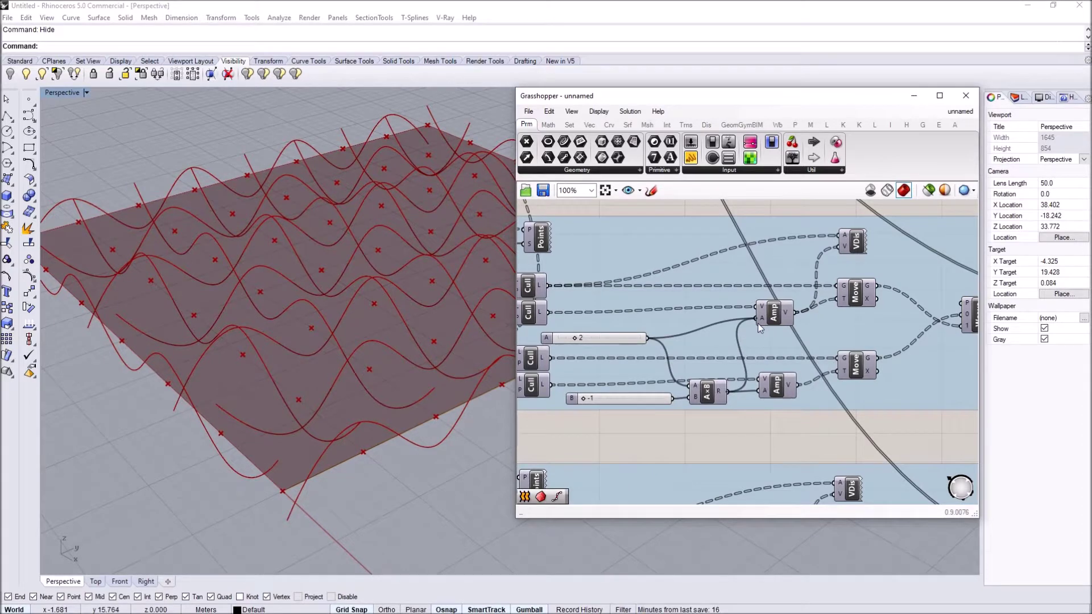
left_click_drag(756, 393, 758, 391)
- Highlight the final Cull outputs of the two duplicated groups in turn to examine how their curves interlace
right_click_drag(345, 408, 236, 376)
scroll(193, 358, "down", 11)
scroll(370, 292, "up", 7)
right_click_drag(370, 295, 433, 514)
scroll(334, 366, "down", 6)
scroll(336, 361, "up", 7)
scroll(434, 358, "down", 9)
left_click(670, 451)
scroll(705, 380, "down", 5)
right_click_drag(827, 383, 727, 355)
left_click(818, 436)
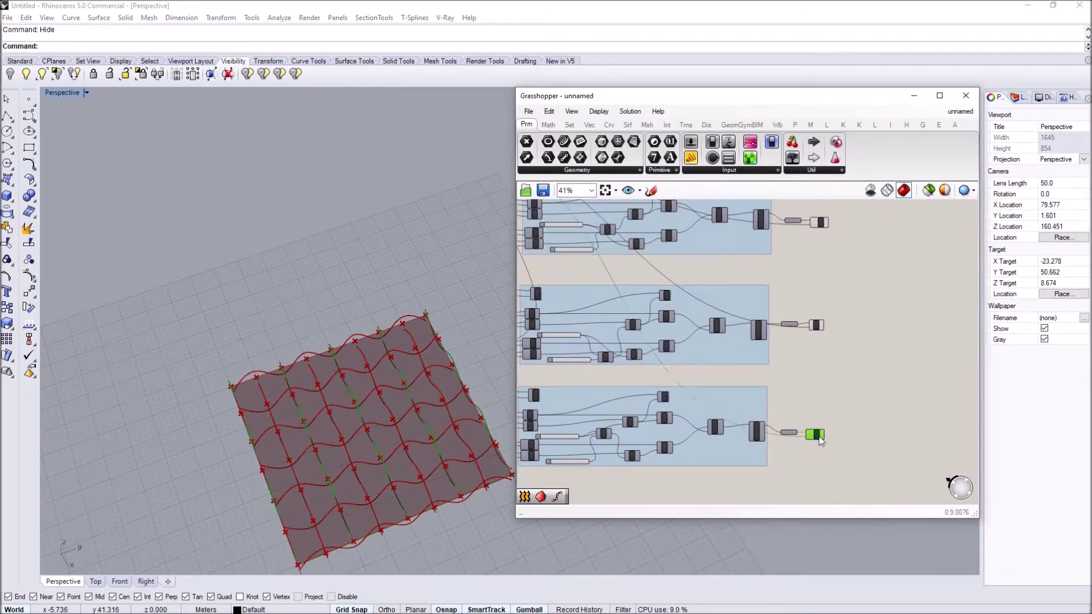
mouse_move(370, 471)
right_mouse_down()
mouse_move(379, 409)
mouse_move(339, 456)
mouse_move(397, 476)
right_mouse_up()
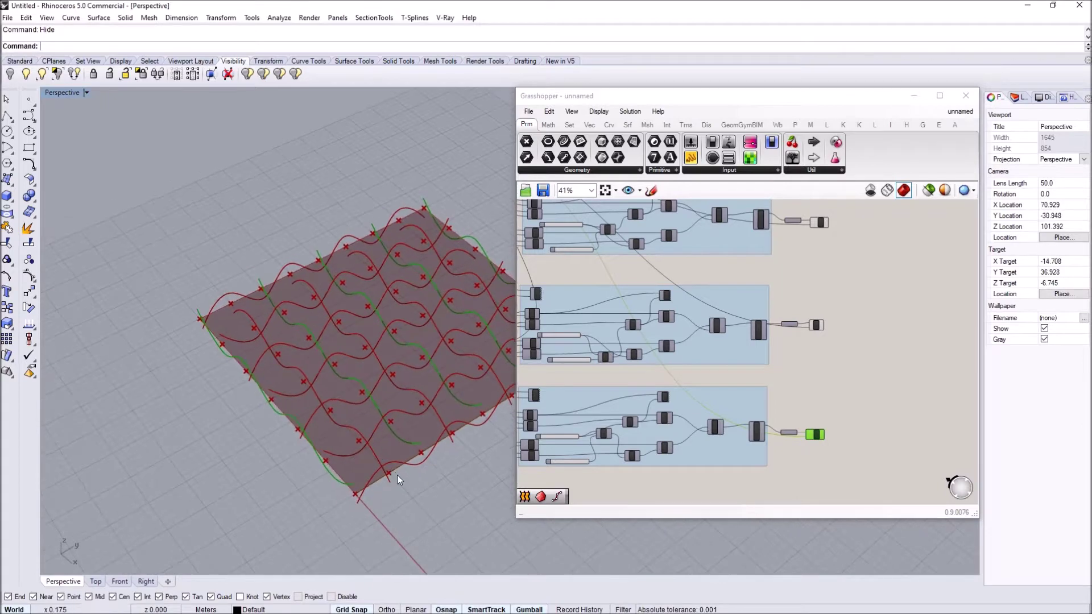
scroll(397, 475, "up", 5)
left_click(813, 327)
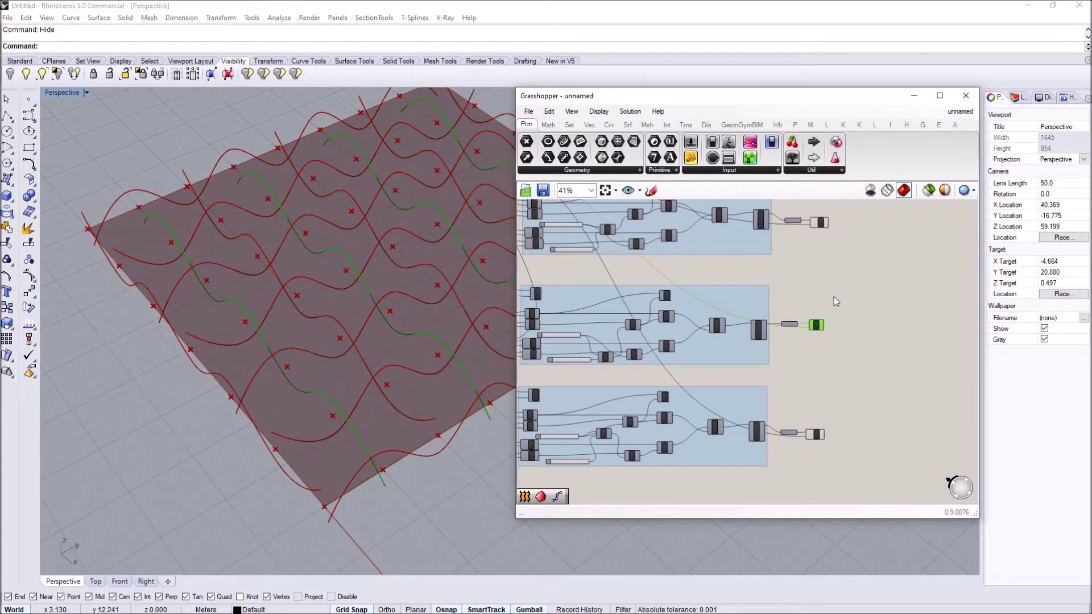
- Select the final Cull components of all four groups to check the complete woven curve pattern
scroll(830, 430, "down", 3)
left_click_drag(846, 457, 807, 219)
mouse_move(411, 389)
right_mouse_down()
mouse_move(366, 349)
mouse_move(236, 388)
mouse_move(256, 472)
mouse_move(424, 336)
mouse_move(425, 427)
mouse_move(403, 380)
right_mouse_up()
scroll(256, 455, "down", 8)
scroll(435, 304, "up", 5)
right_click_drag(851, 335, 762, 333)
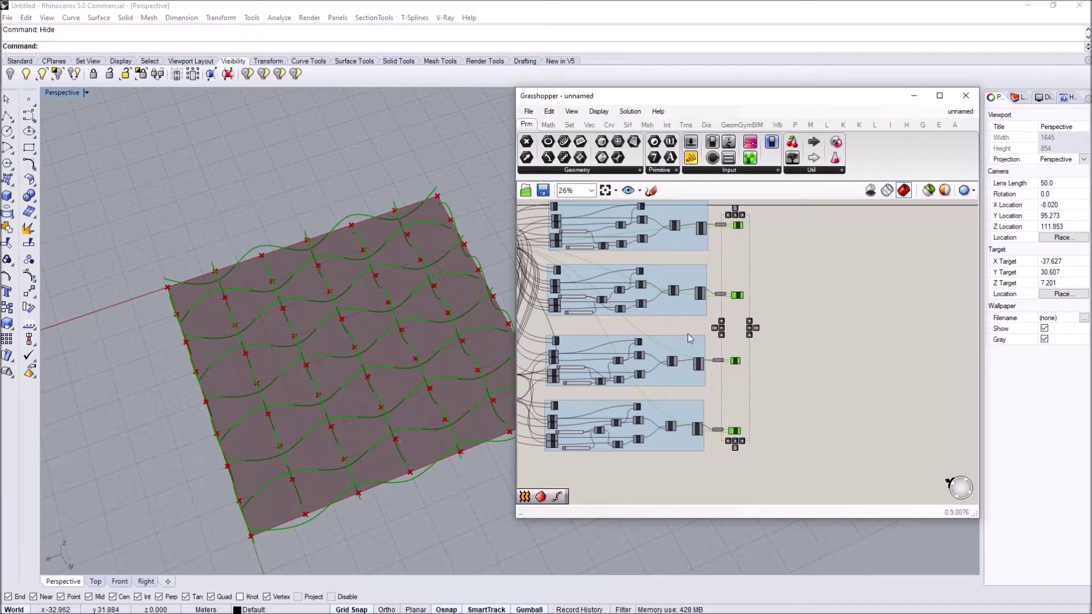
right_click_drag(290, 441, 307, 466)
- Add a Curve parameter beside the final Cull components of the four groups
scroll(307, 466, "up", 4)
right_click_drag(779, 291, 759, 292)
double_click(762, 322)
type("crv")
left_click(740, 310)
- Connect the final Cull outputs of all four groups to the single Curve parameter
scroll(737, 256, "up", 4)
right_click_drag(708, 200, 720, 247)
left_click_drag(720, 246, 657, 333)
scroll(793, 435, "up", 3)
scroll(660, 338, "down", 3)
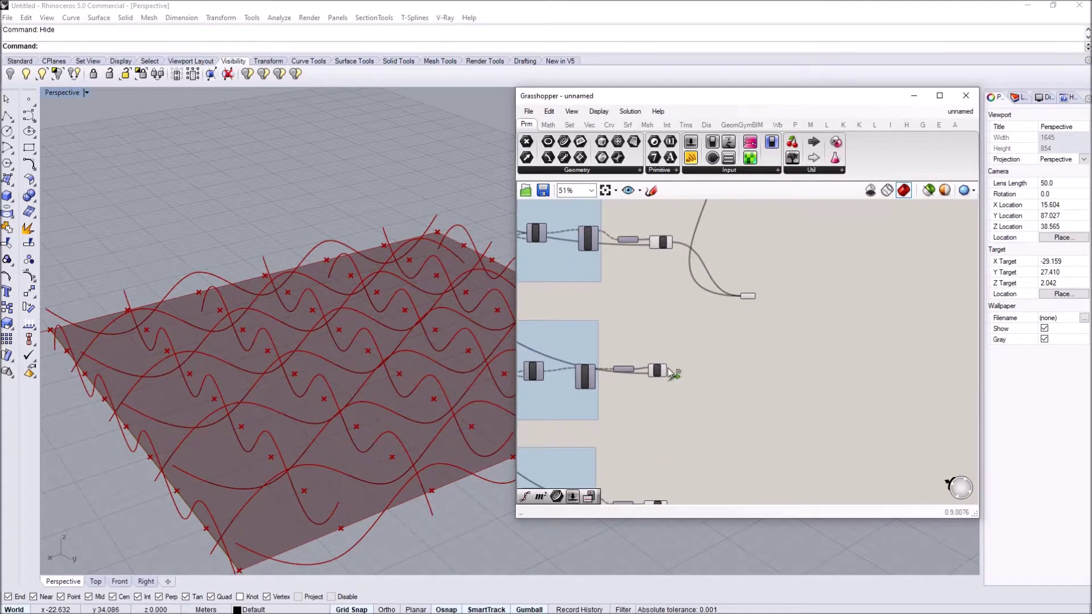
left_click_drag(736, 298, 713, 383, "shift")
scroll(743, 295, "down", 4)
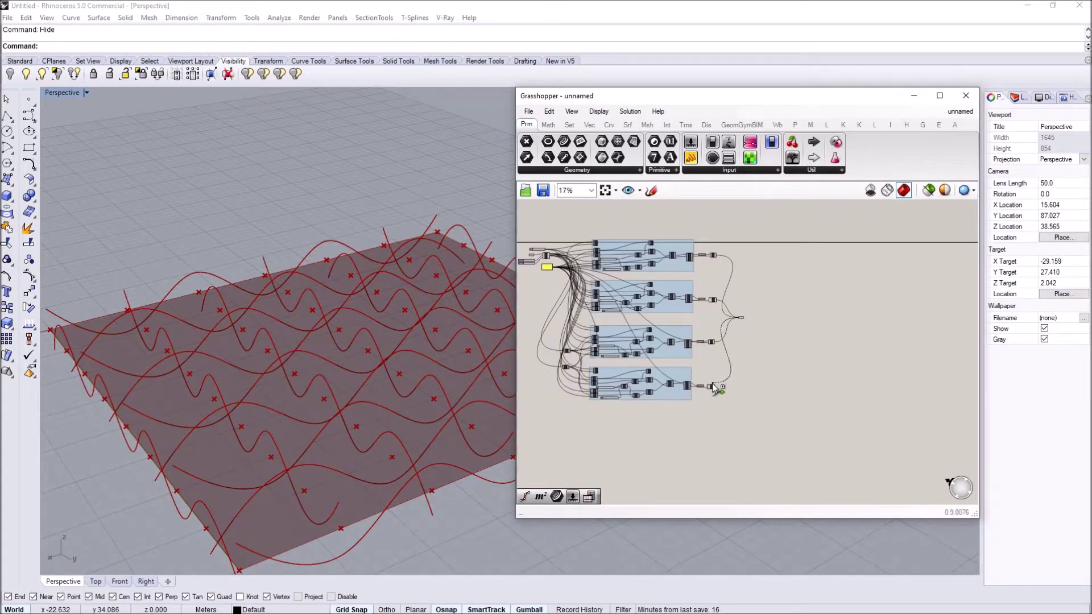
scroll(720, 381, "up", 2)
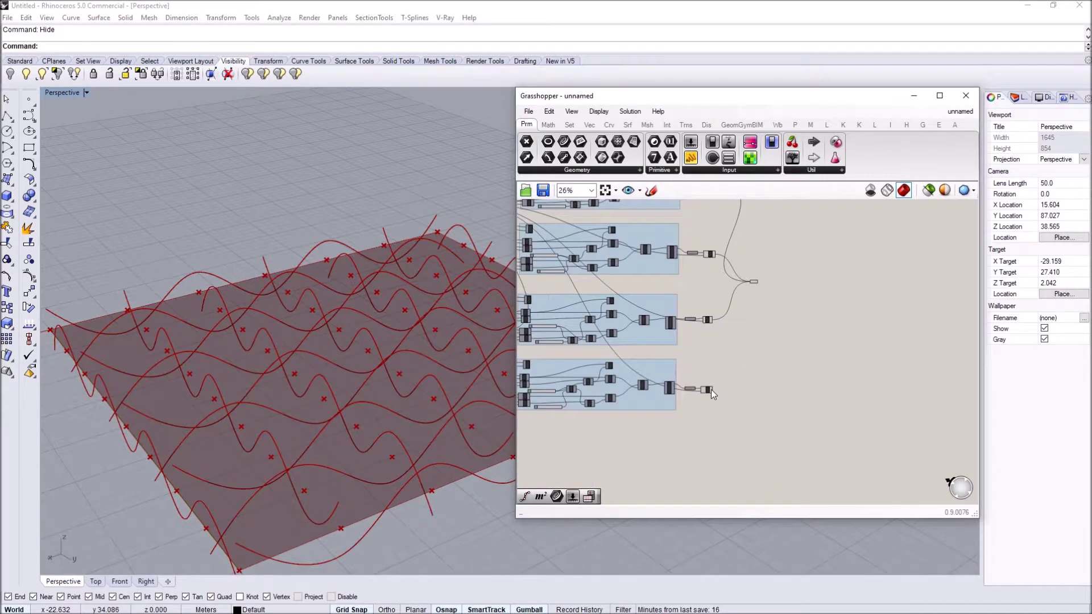
- Add a Pipe component after the Curve parameter and connect the collected curves to its curve input
left_click(756, 284)
scroll(756, 284, "up", 4)
double_click(815, 276)
type("pip")
left_click(806, 263)
left_click_drag(789, 281, 802, 268)
left_click_drag(814, 271, 833, 288)
- Add a number slider, connect it to the Pipe's radius input and place it below the Curve parameter
double_click(733, 344)
type("slider")
key("Return")
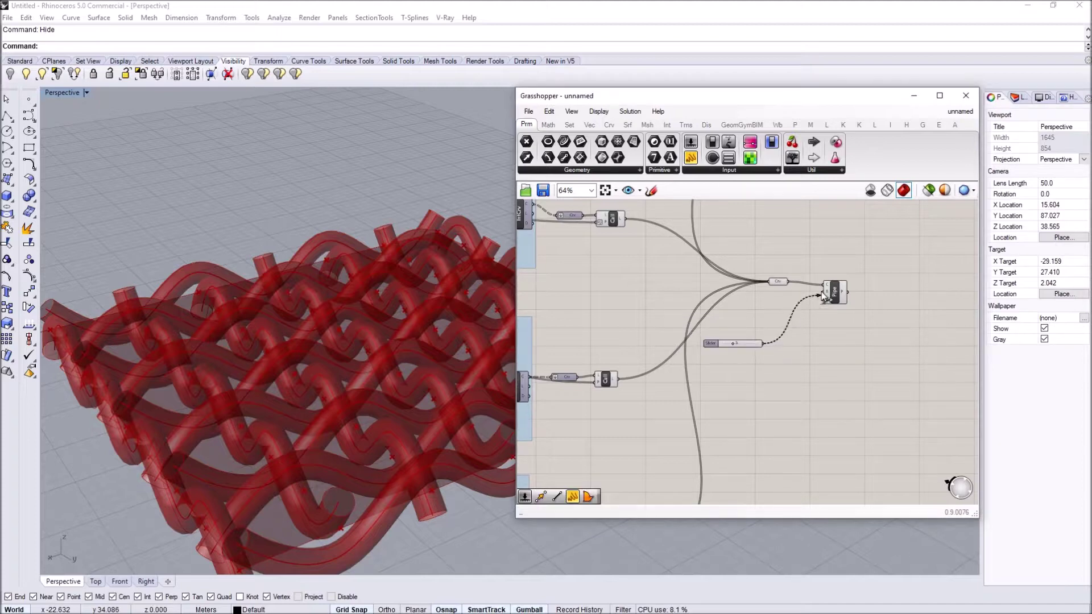
left_click_drag(746, 344, 711, 309)
- Change the Radius slider's rounding to real numbers with three digits and set the pipe radius to 0.520
scroll(781, 289, "up", 3)
double_click(711, 309)
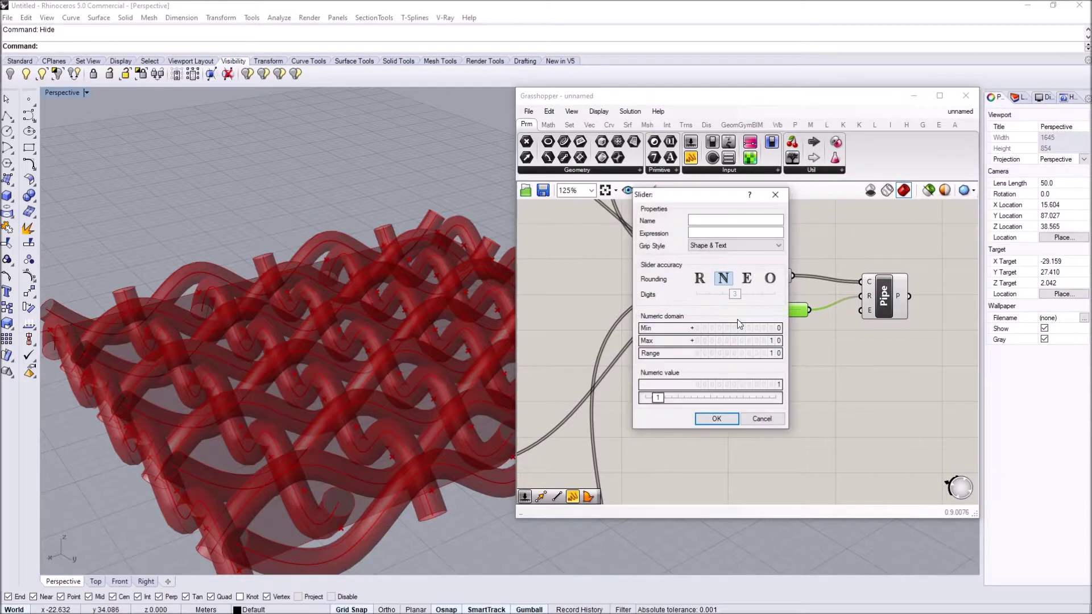
left_click(720, 420)
left_click_drag(736, 312, 732, 312)
right_click_drag(398, 336, 405, 412)
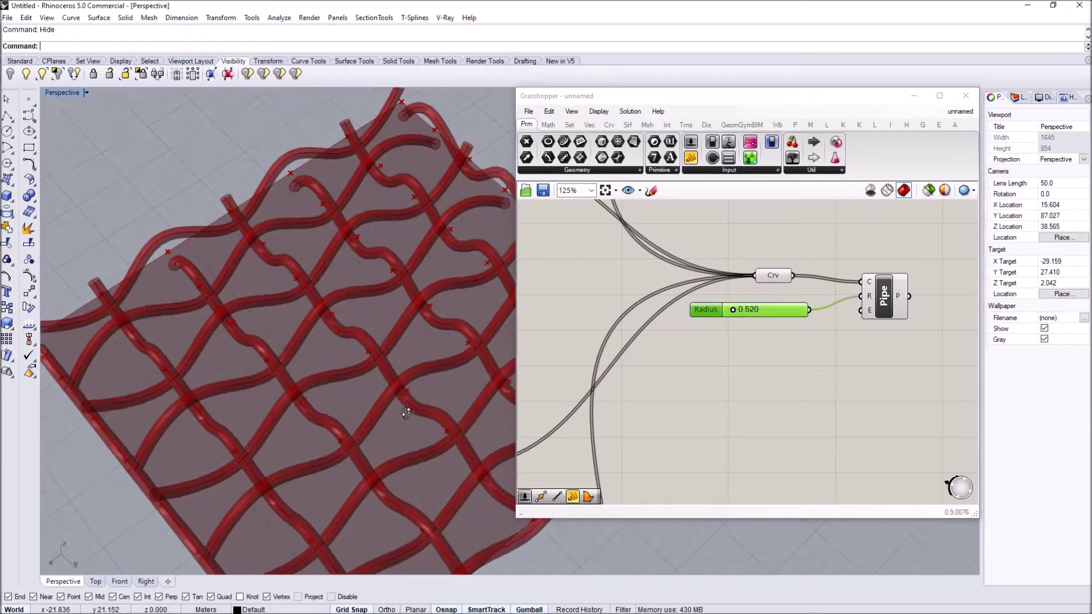
- Set the Radius slider to about 1.298 to thicken the woven pipes
scroll(406, 412, "down", 5)
scroll(716, 312, "up", 3)
left_click_drag(718, 311, 730, 313)
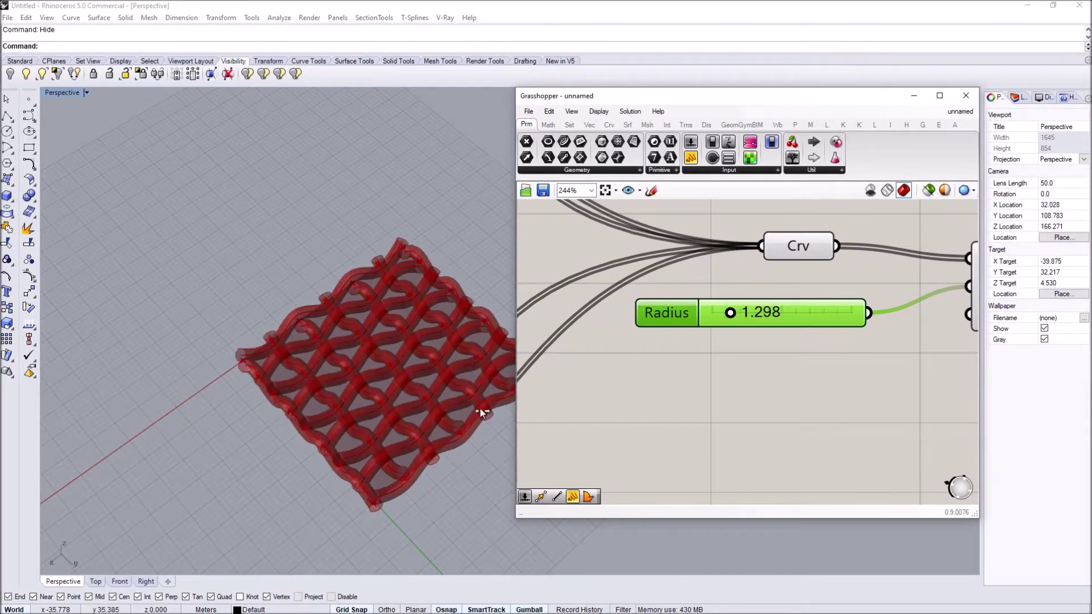
right_click_drag(480, 408, 442, 401)
scroll(735, 307, "down", 10)
- Set both the U and V division counts of the Divide Surface component to 15
scroll(560, 254, "up", 7)
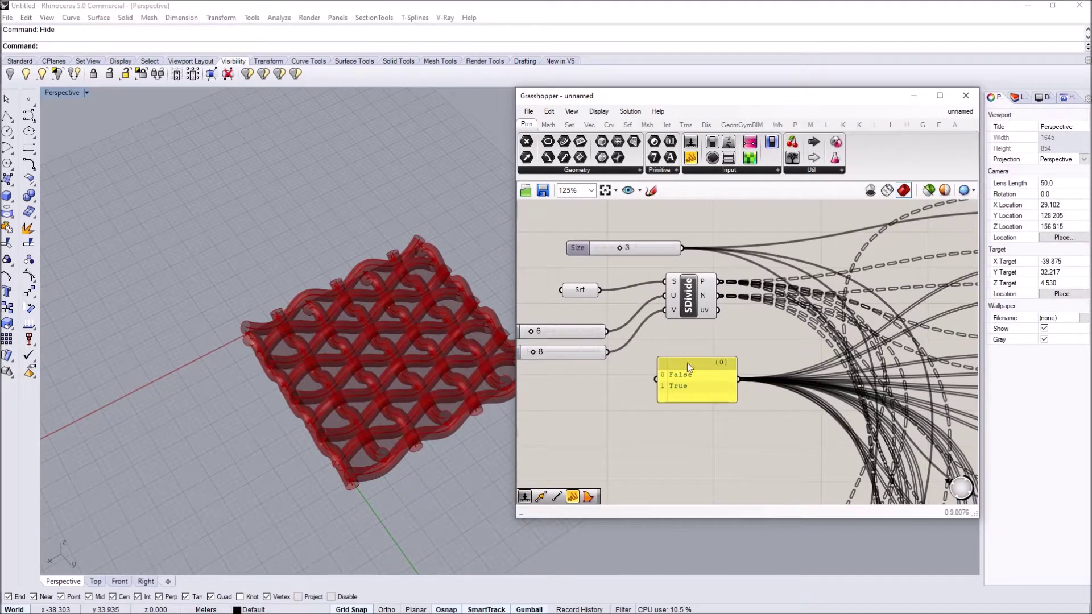
scroll(410, 328, "up", 5)
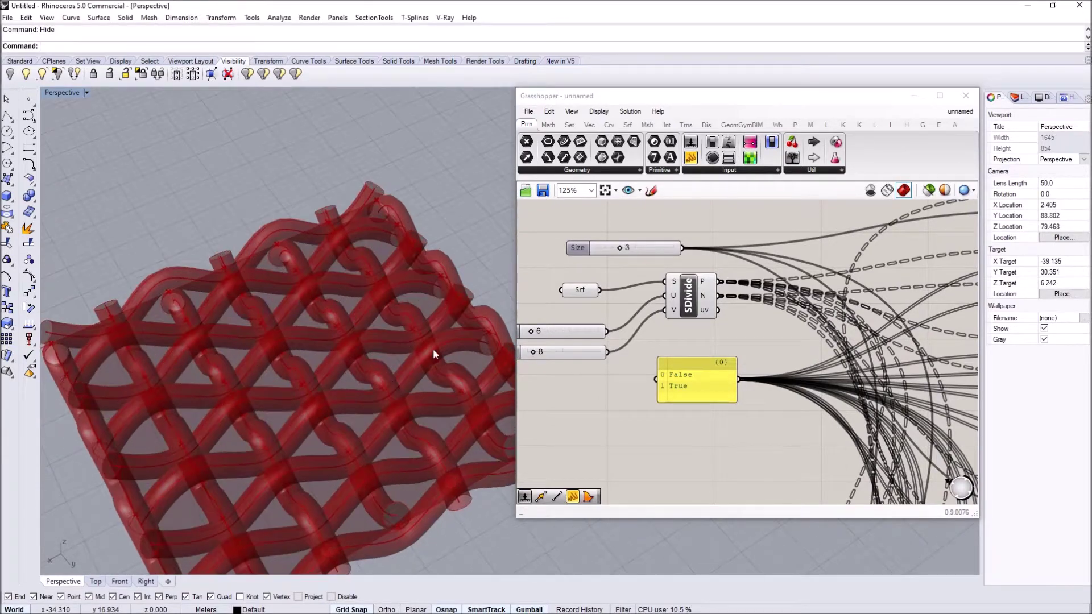
right_click_drag(367, 384, 382, 364)
scroll(364, 369, "down", 5)
scroll(418, 393, "up", 3)
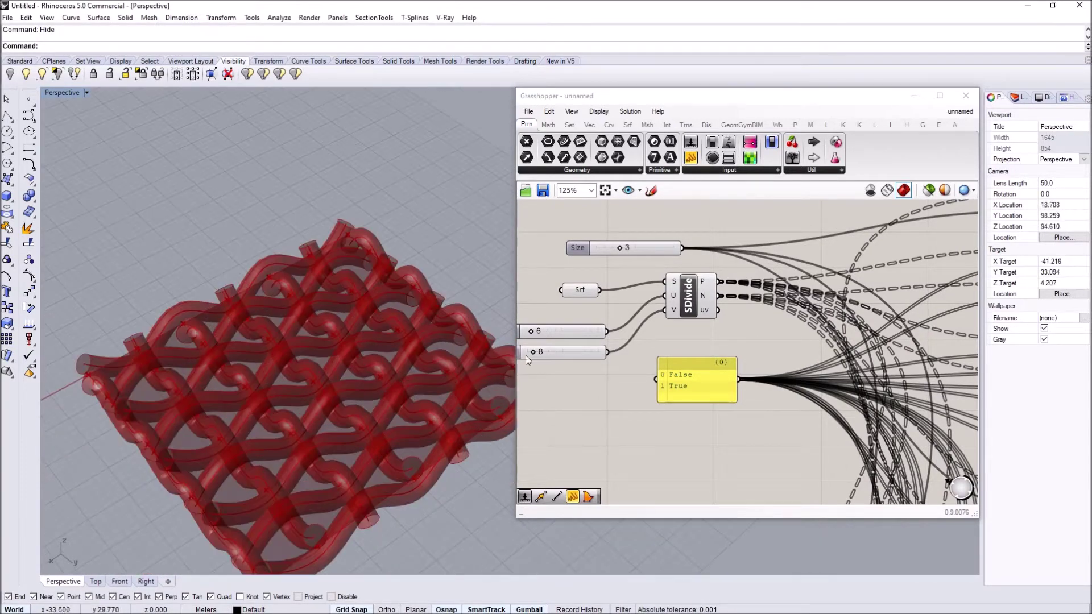
scroll(552, 336, "up", 2)
left_click_drag(554, 339, 568, 340)
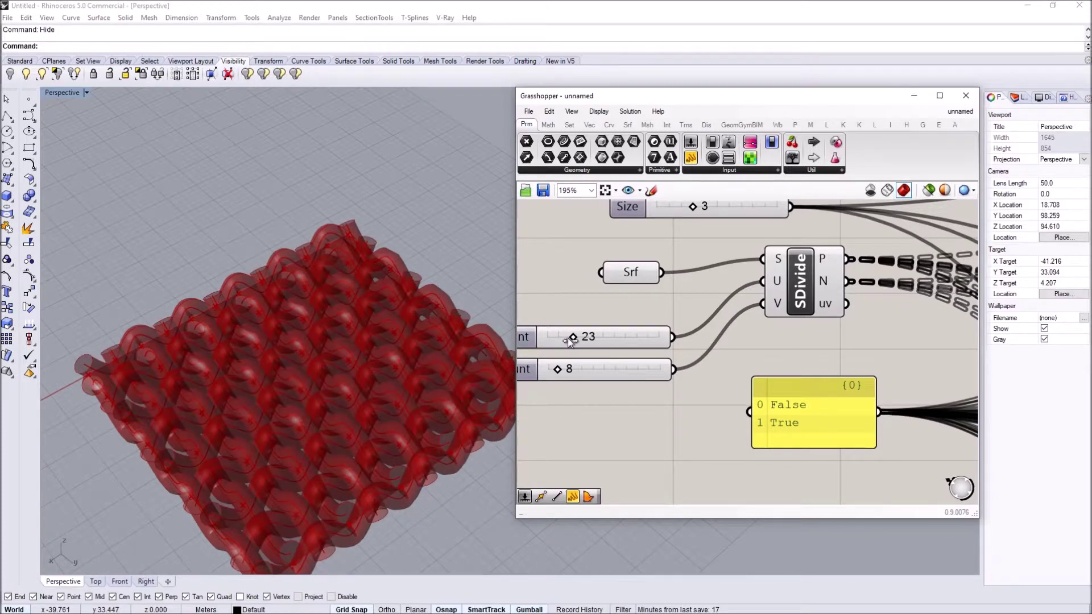
left_click_drag(563, 338, 560, 338)
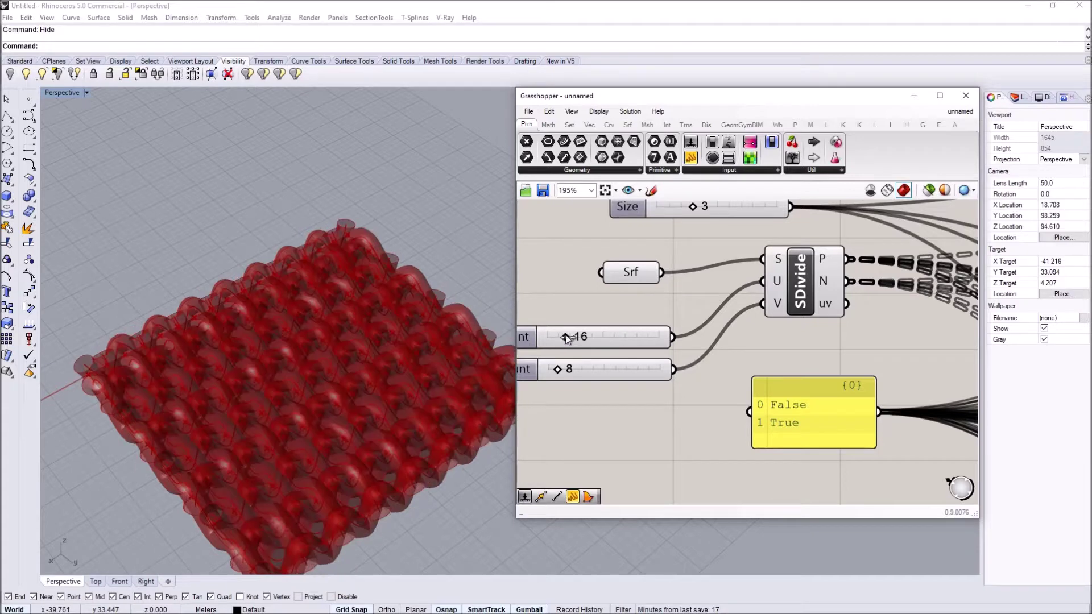
double_click(585, 367)
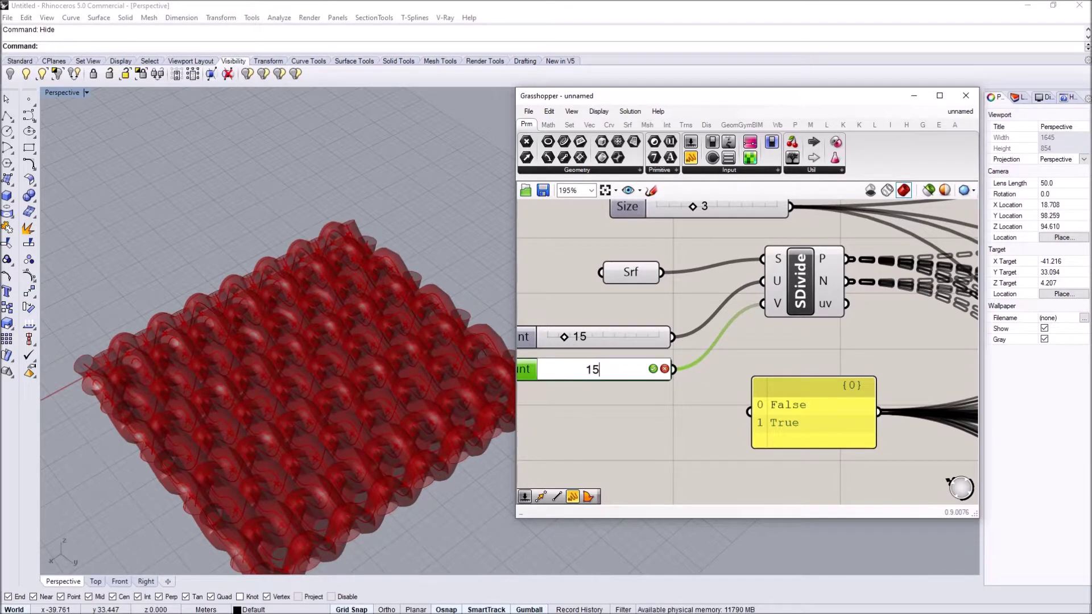
key("Return")
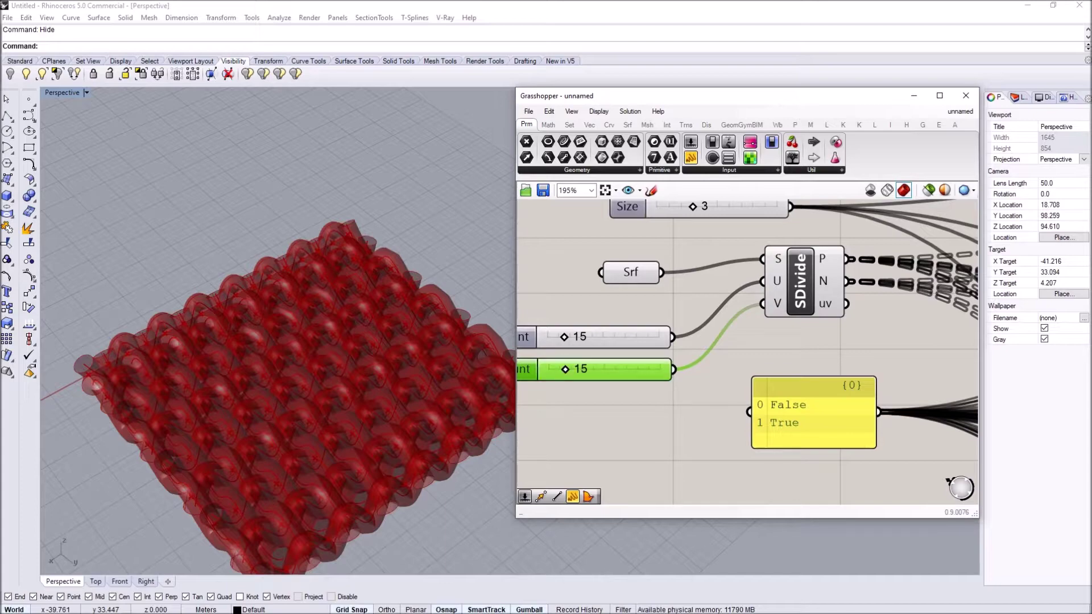
- Set the Pipe's Radius slider to 0.500
mouse_move(239, 334)
right_mouse_down()
mouse_move(231, 323)
mouse_move(242, 333)
right_mouse_up()
left_click(596, 317)
scroll(596, 282, "down", 7)
scroll(807, 326, "up", 6)
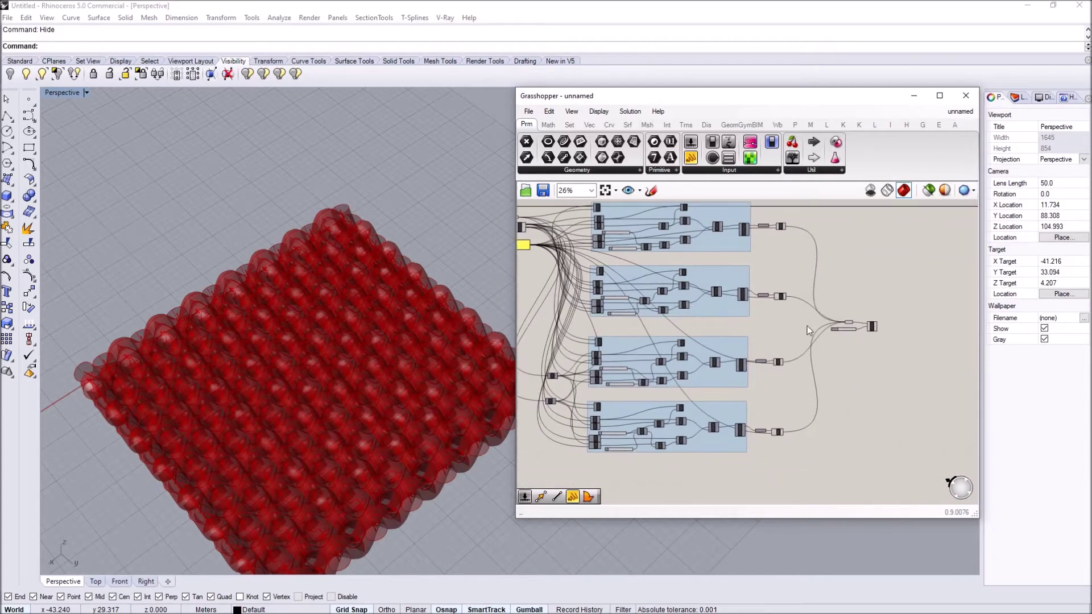
double_click(666, 348)
type(".5")
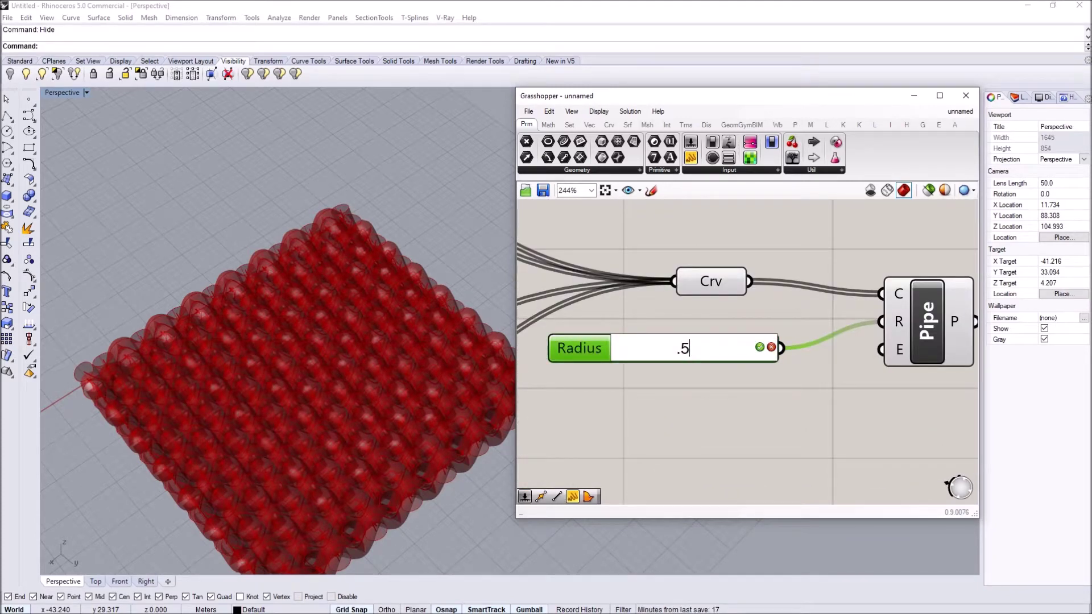
key("Return")
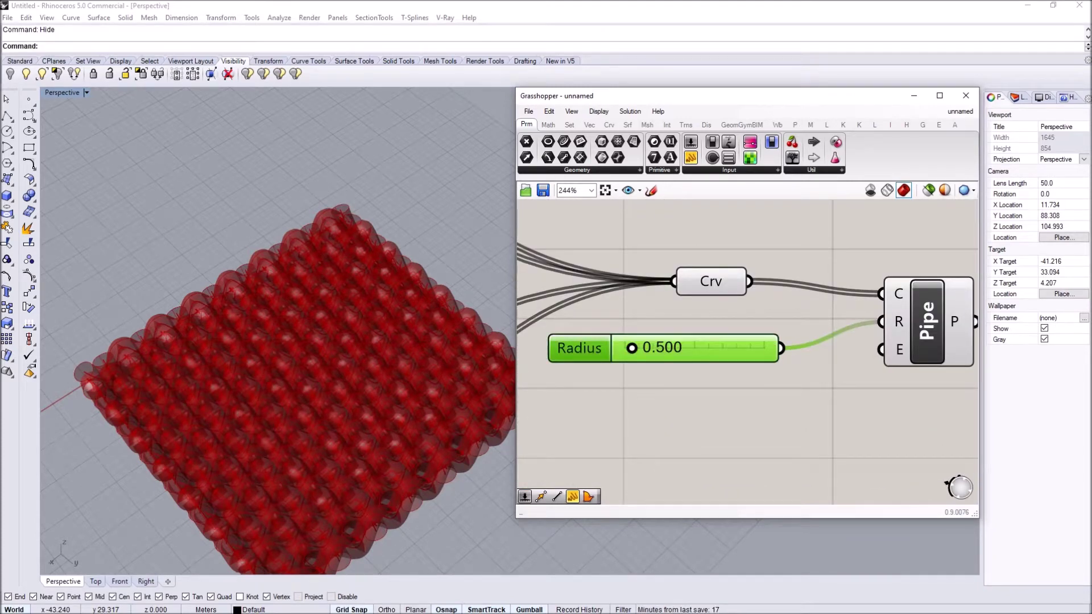
- Bake the Pipe component's geometry to the Default layer
mouse_move(360, 270)
right_mouse_down()
mouse_move(360, 306)
mouse_move(356, 281)
right_mouse_up()
scroll(360, 306, "down", 2)
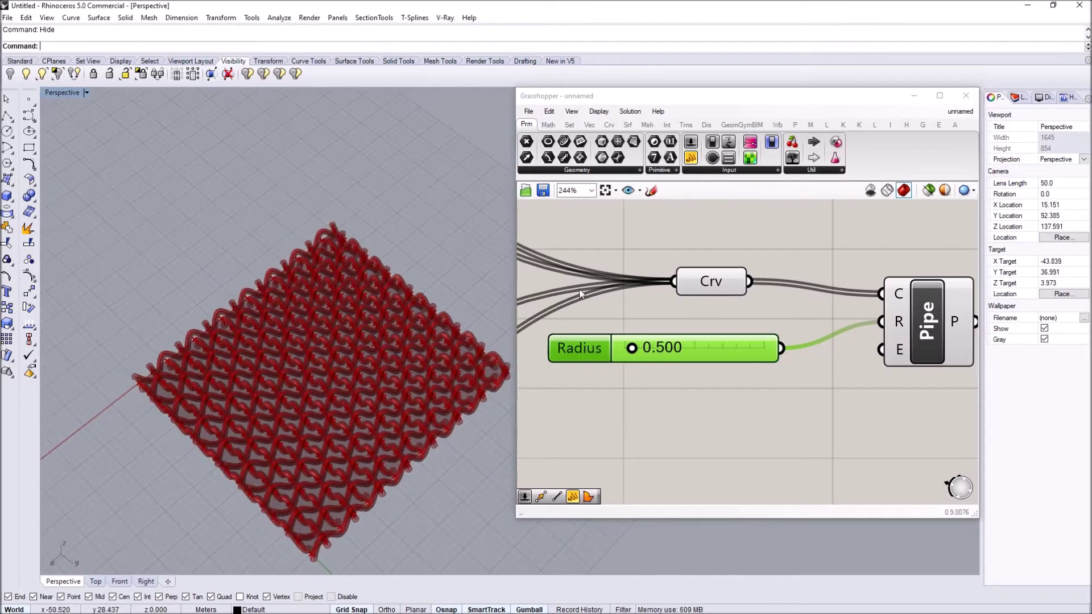
left_click(587, 290)
scroll(590, 270, "down", 2)
scroll(811, 301, "up", 1)
right_click_drag(811, 301, 775, 273)
left_click(776, 273)
right_click(769, 265)
left_click(795, 318)
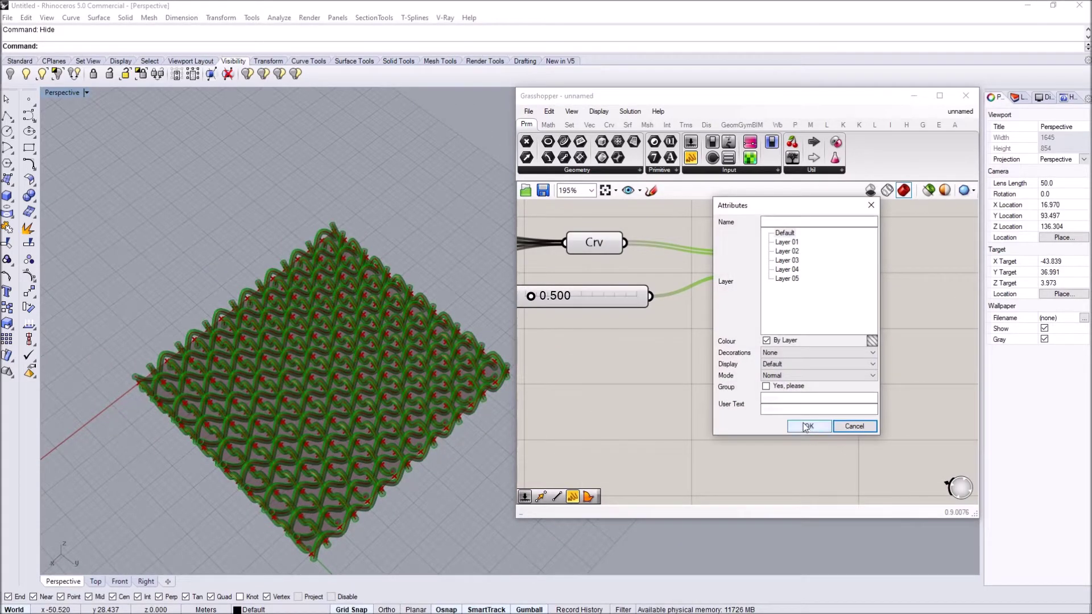
left_click(809, 426)
- Move the baked pipes along the Y axis, clear of the Grasshopper preview, and deselect them
right_click_drag(464, 445, 404, 391)
left_click(404, 391)
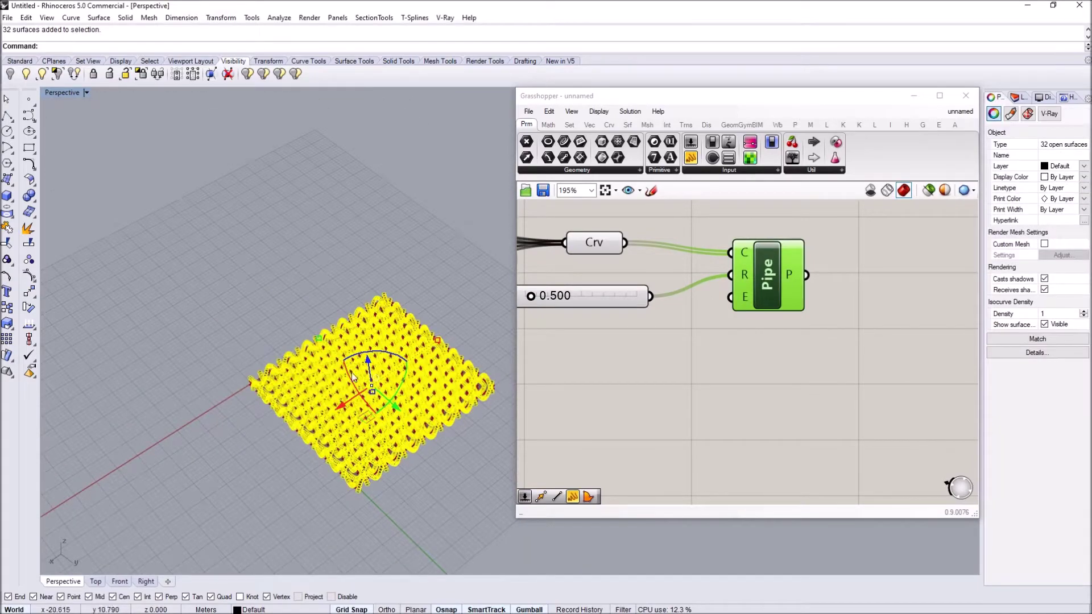
key("alt")
left_click_drag(393, 405, 166, 168)
key("Escape")
scroll(166, 169, "up", 5)
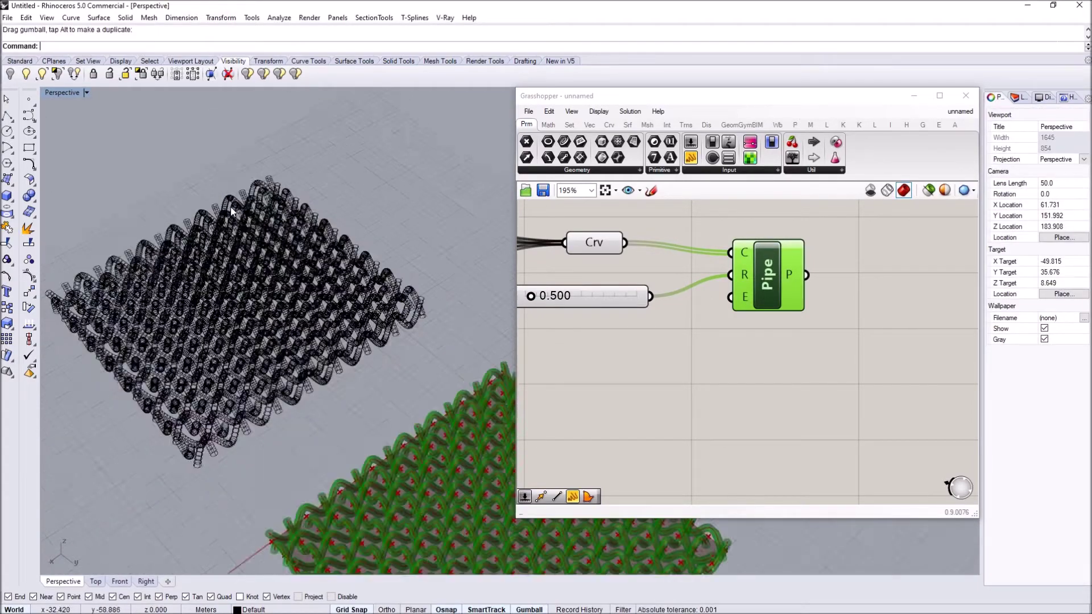
- Switch the Perspective viewport to the Rendered display mode and inspect the baked woven pipes
left_click(57, 93)
left_click(137, 128)
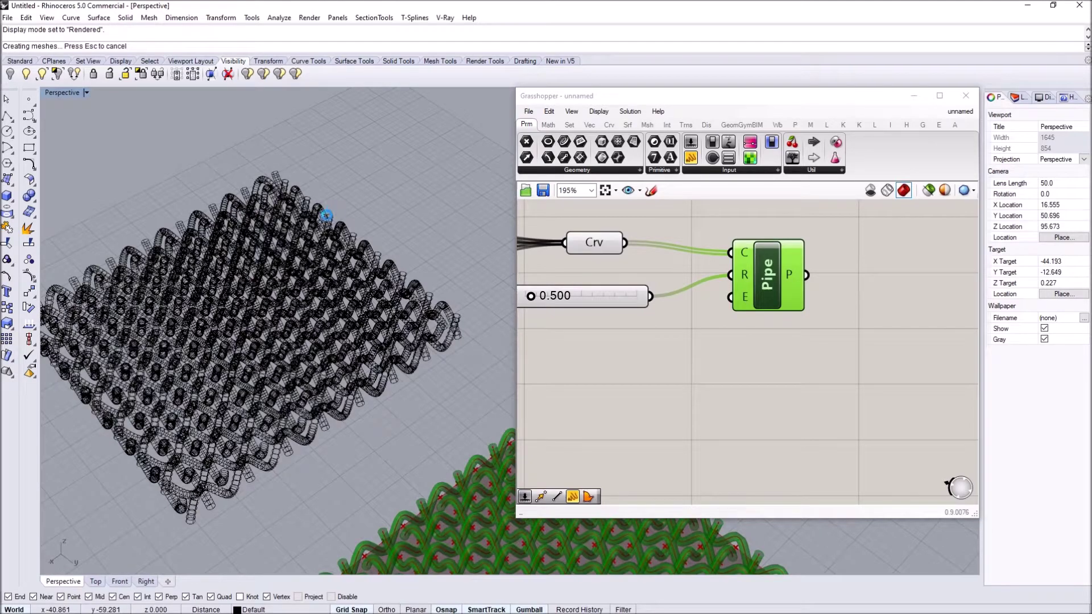
right_click_drag(317, 277, 288, 322)
scroll(288, 322, "down", 5)
scroll(423, 395, "up", 5)
- Show the hidden base surface in the viewport, select it and rebuild it
type("Sho")
key("Return")
left_click(366, 415)
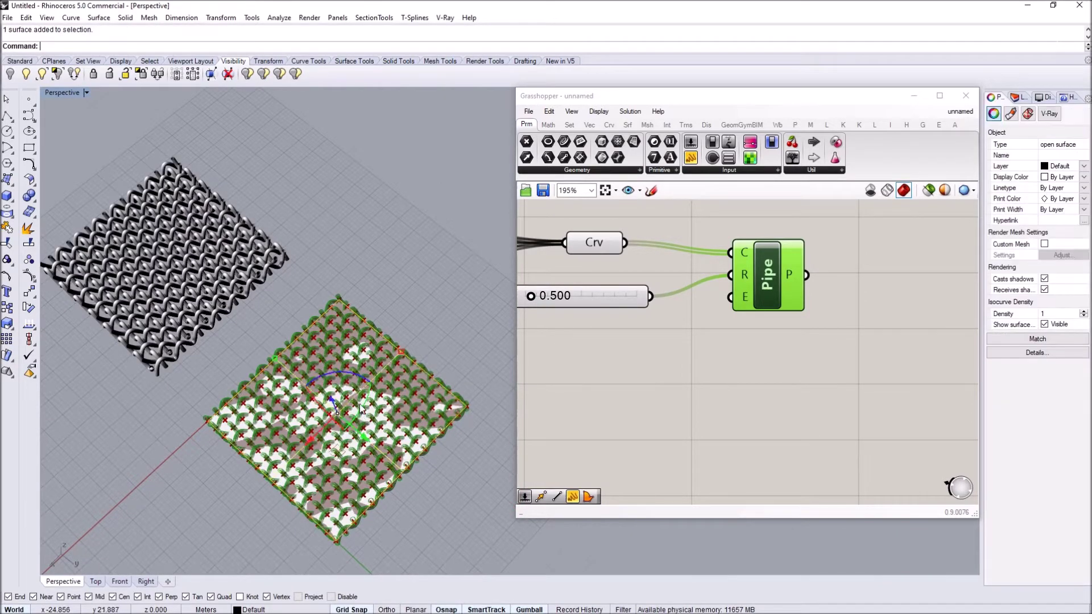
scroll(367, 415, "up", 3)
type("Rebuild")
key("Return")
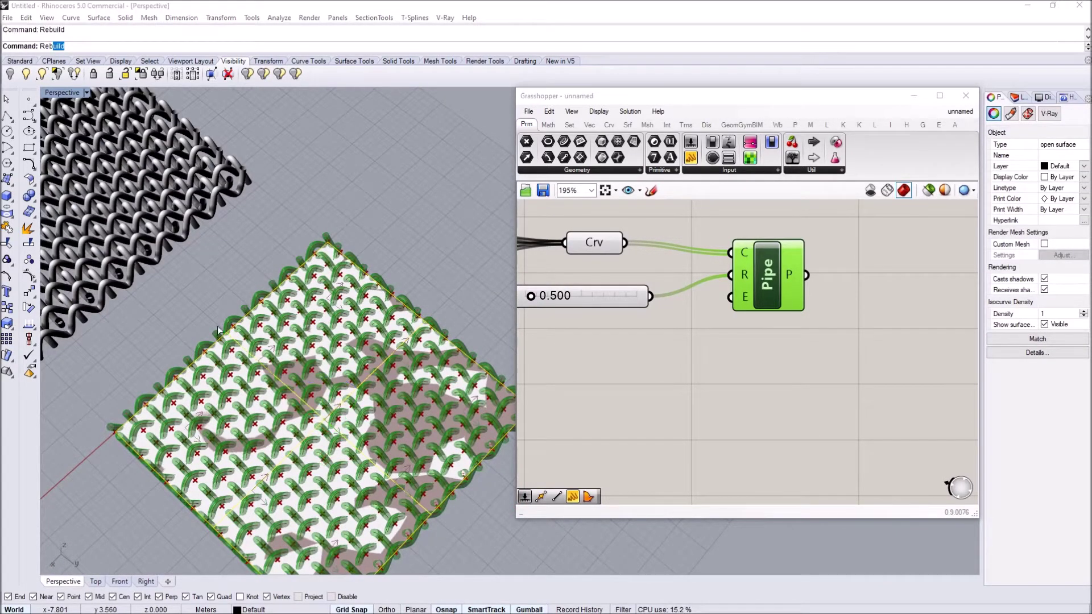
left_click(741, 346)
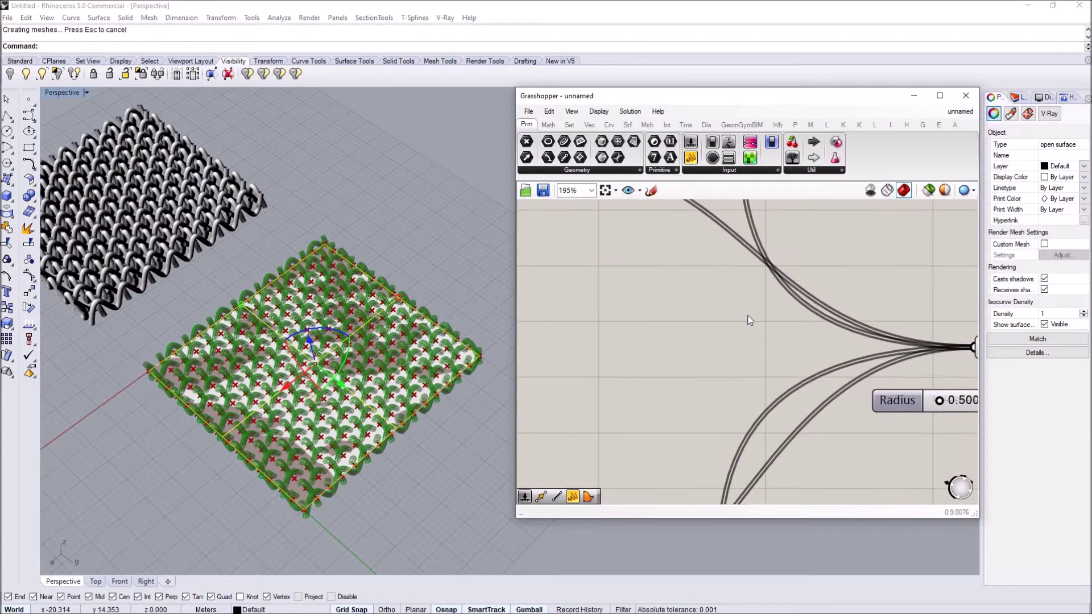
- Disable the Srf parameter that feeds the SDivide component
scroll(747, 315, "down", 8)
scroll(581, 256, "up", 8)
right_click(684, 282)
left_click(702, 316)
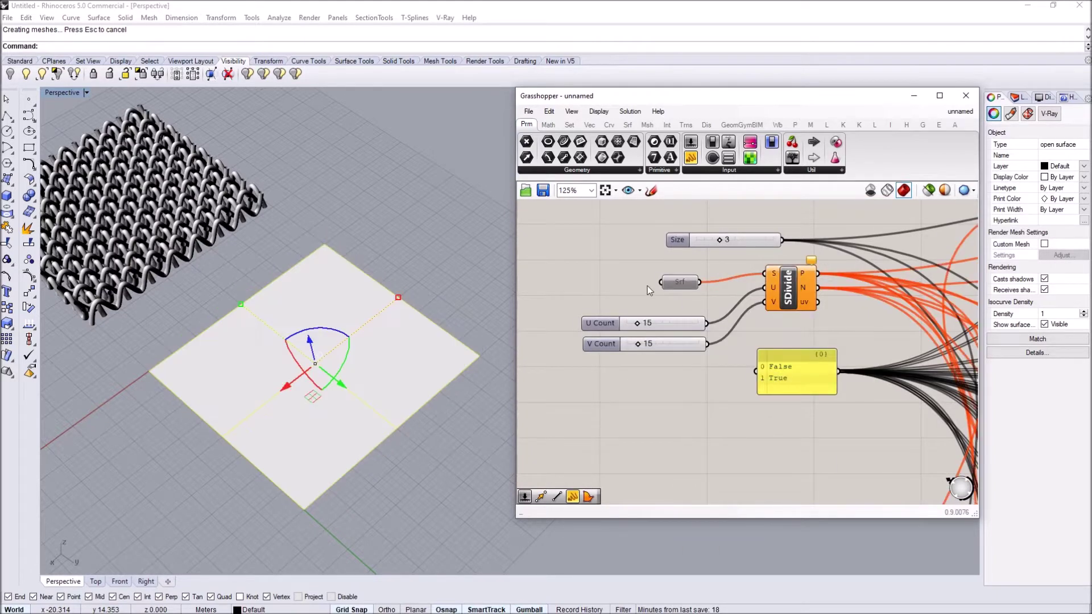
- Turn on the rebuilt surface's control points and reposition them to shape the flat sheet into a curved form with a raised corner
left_click(349, 320)
left_click(348, 303)
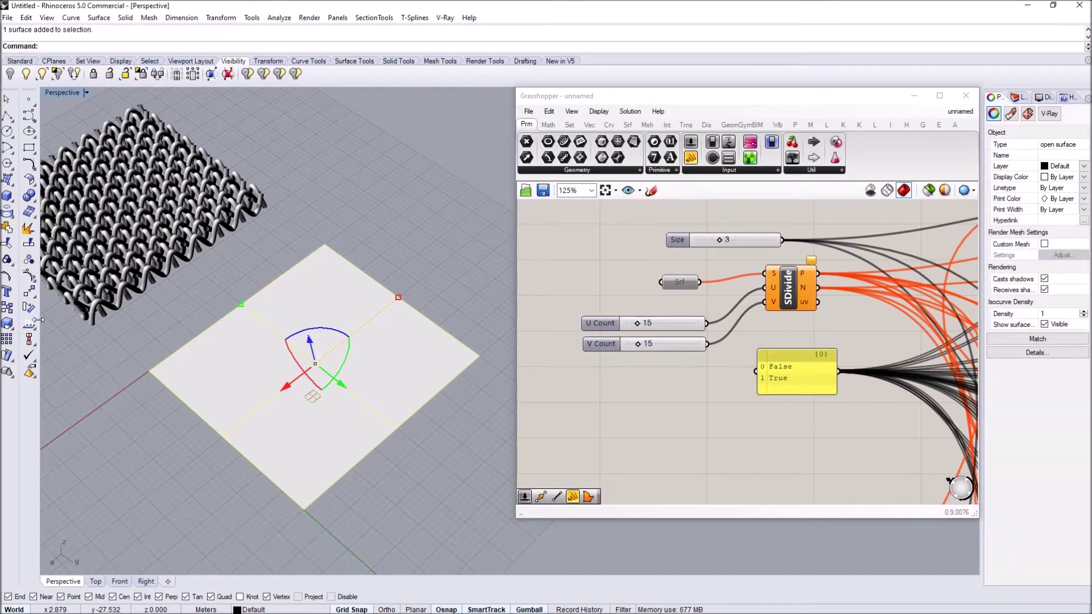
left_click(29, 280)
left_click_drag(284, 237, 361, 297)
scroll(358, 296, "down", 2)
right_click_drag(358, 293, 328, 240)
left_click_drag(328, 241, 322, 198)
left_click_drag(264, 459, 296, 323)
right_click_drag(295, 336, 347, 375)
left_click_drag(222, 514, 237, 372)
right_click_drag(283, 437, 284, 401)
left_click_drag(274, 475, 279, 442)
right_click_drag(356, 459, 392, 370)
left_click_drag(373, 382, 445, 287)
mouse_move(422, 357)
left_mouse_down()
mouse_move(435, 397)
mouse_move(437, 364)
left_mouse_up()
left_click(369, 401)
- Enable the Srf parameter again and hide the reshaped base surface in the viewport
right_click_drag(370, 401, 560, 295)
right_click(674, 286)
left_click(707, 319)
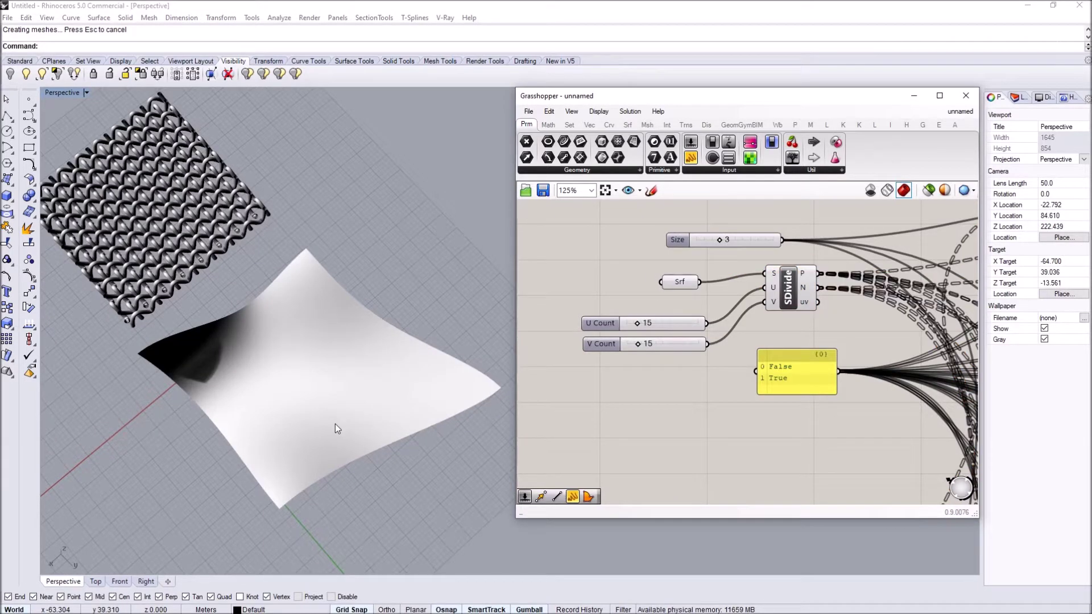
right_click_drag(352, 451, 292, 353)
left_click(282, 322)
key("ctrl+h")
right_click_drag(246, 459, 216, 475)
- Bake the Pipe component's geometry generated on the curved surface
left_click(608, 263)
scroll(610, 263, "down", 6)
right_click_drag(947, 358, 544, 244)
scroll(803, 311, "up", 6)
left_click(819, 318)
key("Insert")
left_click(851, 482)
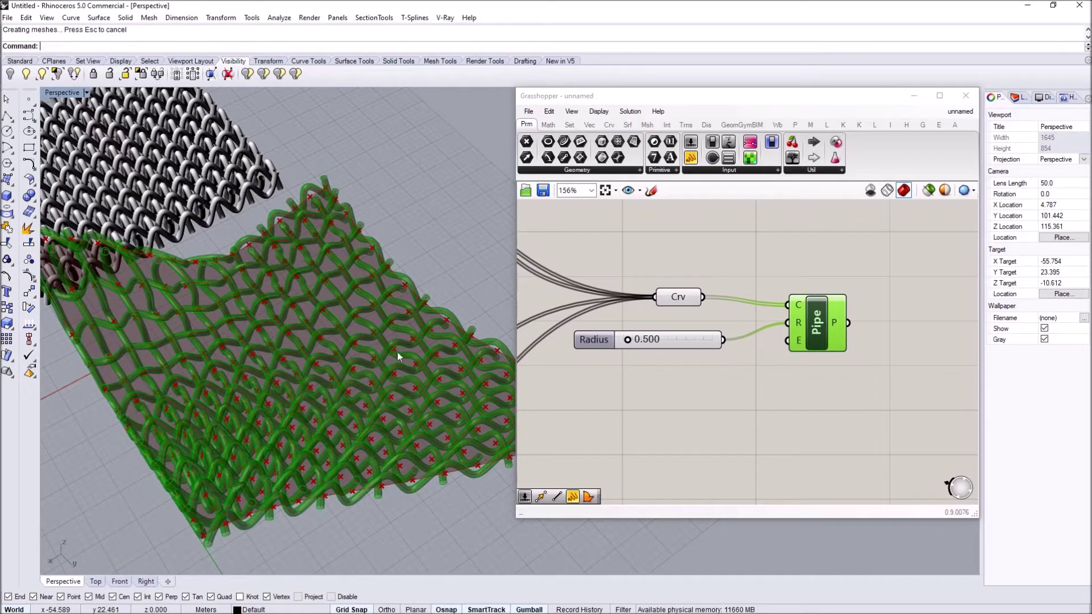
- Move the newly baked curved pipes along the X axis, clear of the Grasshopper preview, and zoom to the selected pipes
scroll(397, 355, "down", 9)
right_click_drag(398, 354, 455, 386)
scroll(455, 386, "down", 6)
mouse_move(405, 355)
left_mouse_down()
mouse_move(496, 482)
mouse_move(422, 353)
left_mouse_up()
scroll(455, 407, "down", 4)
left_click_drag(450, 448, 448, 514)
type("zs")
key("Return")
- Deselect the baked curved pipes and examine their weave from several angles and distances
right_click_drag(312, 396, 191, 293)
left_click(256, 290)
scroll(256, 290, "down", 3)
scroll(313, 264, "up", 4)
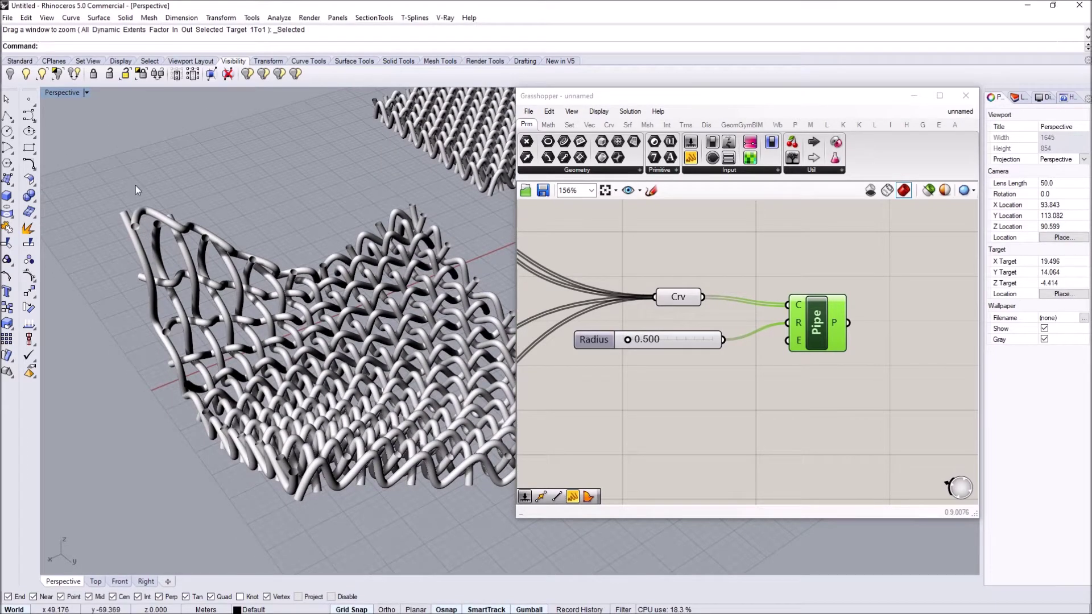
right_click_drag(191, 303, 159, 256)
right_click_drag(185, 364, 299, 336)
scroll(298, 327, "down", 6)
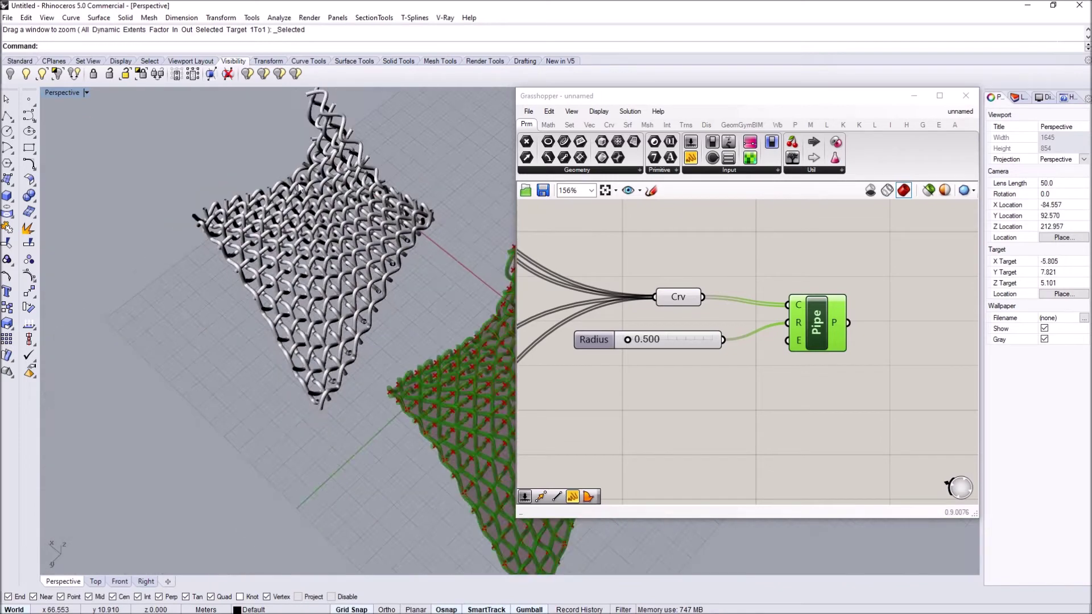
scroll(299, 327, "up", 5)
right_click_drag(319, 406, 341, 375)
scroll(319, 341, "down", 3)
right_click_drag(295, 273, 251, 334)
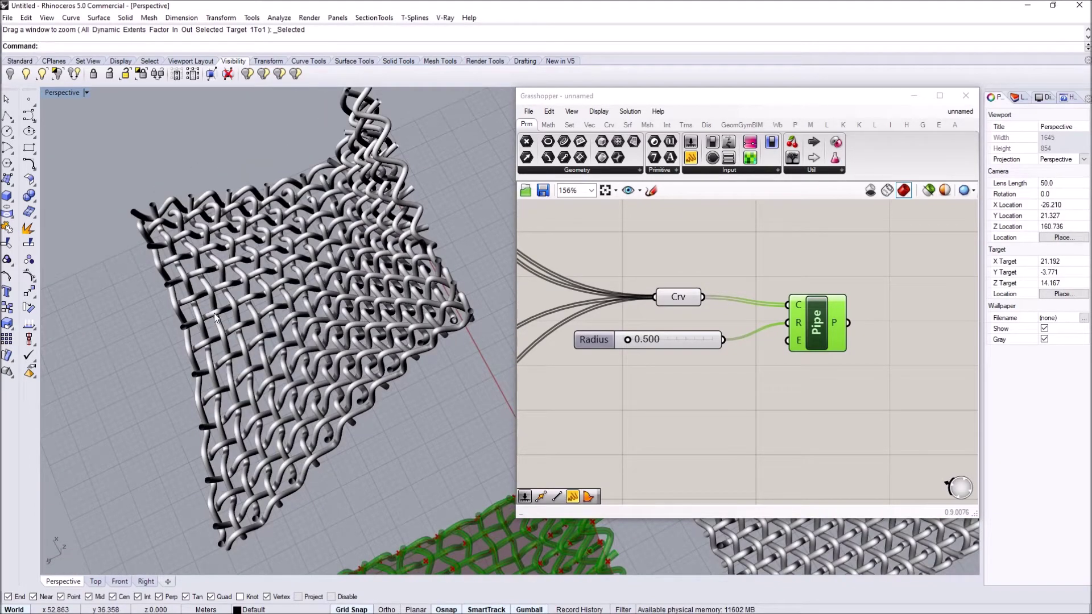
scroll(215, 316, "down", 5)
right_click_drag(239, 409, 327, 410)
scroll(307, 347, "up", 3)
scroll(319, 359, "down", 3)
scroll(319, 432, "up", 3)
- Review the Grasshopper definition, from the surface division and cull pattern through the four grouped weave blocks to the final Pipe
left_click(677, 283)
scroll(682, 284, "down", 6)
right_click_drag(596, 260, 820, 318)
scroll(820, 318, "down", 2)
scroll(725, 271, "up", 5)
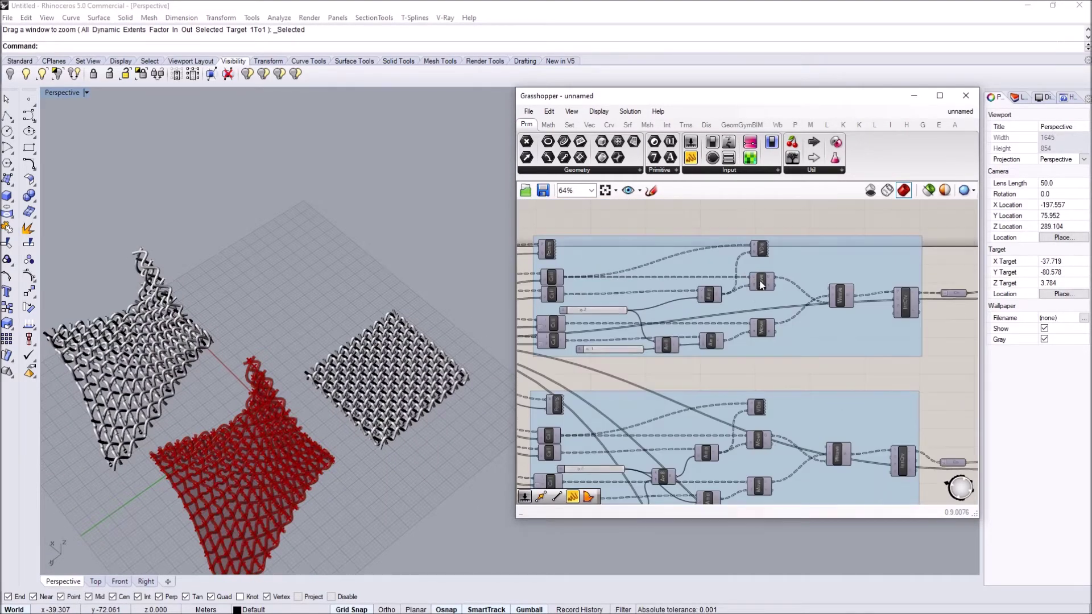
right_click_drag(757, 258, 785, 262)
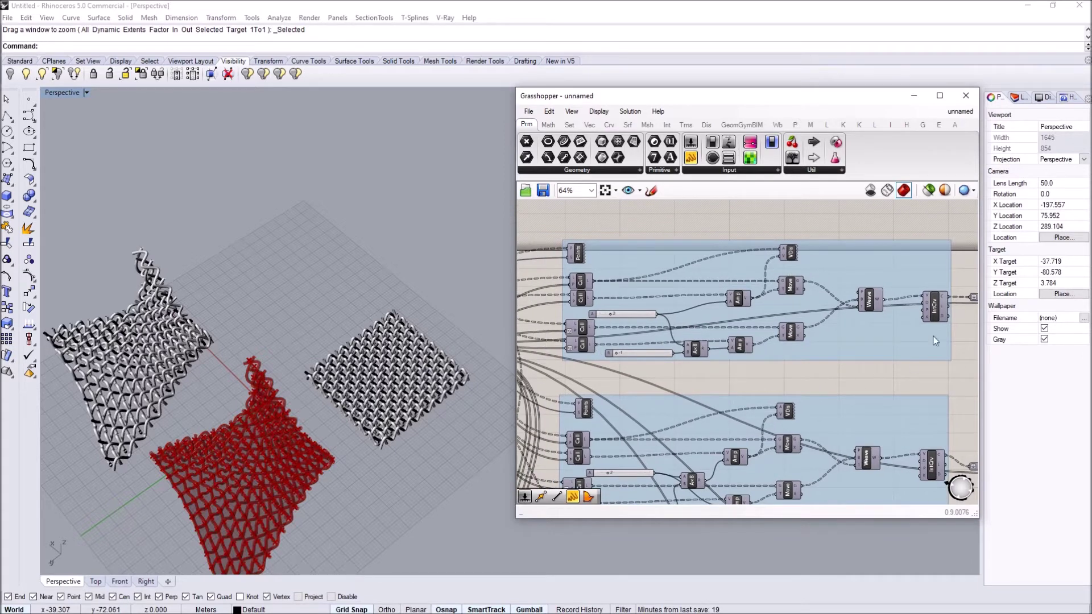
scroll(679, 251, "down", 3)
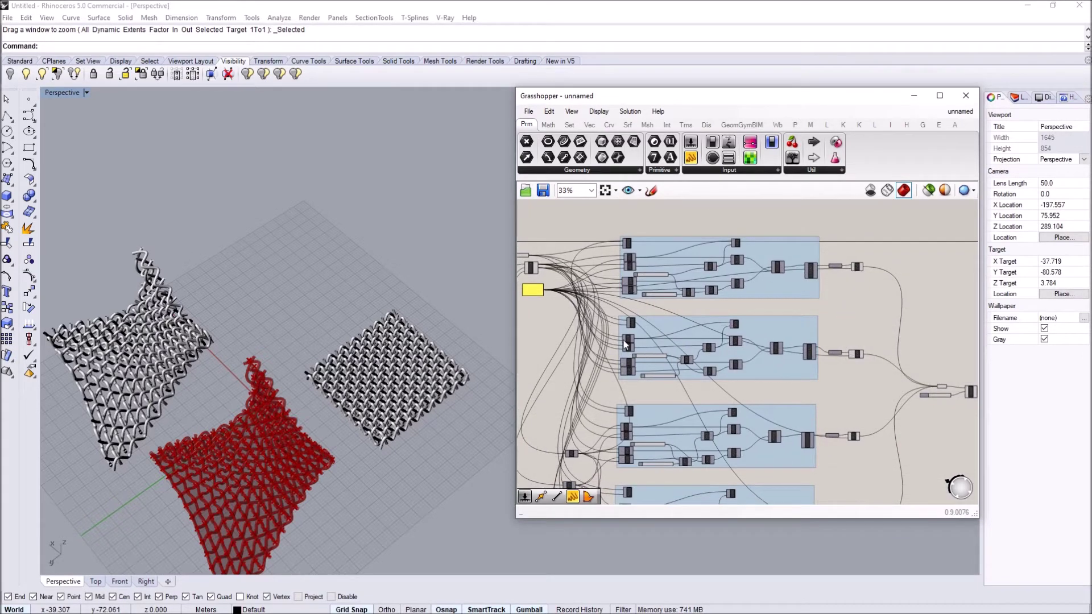
scroll(701, 343, "up", 4)
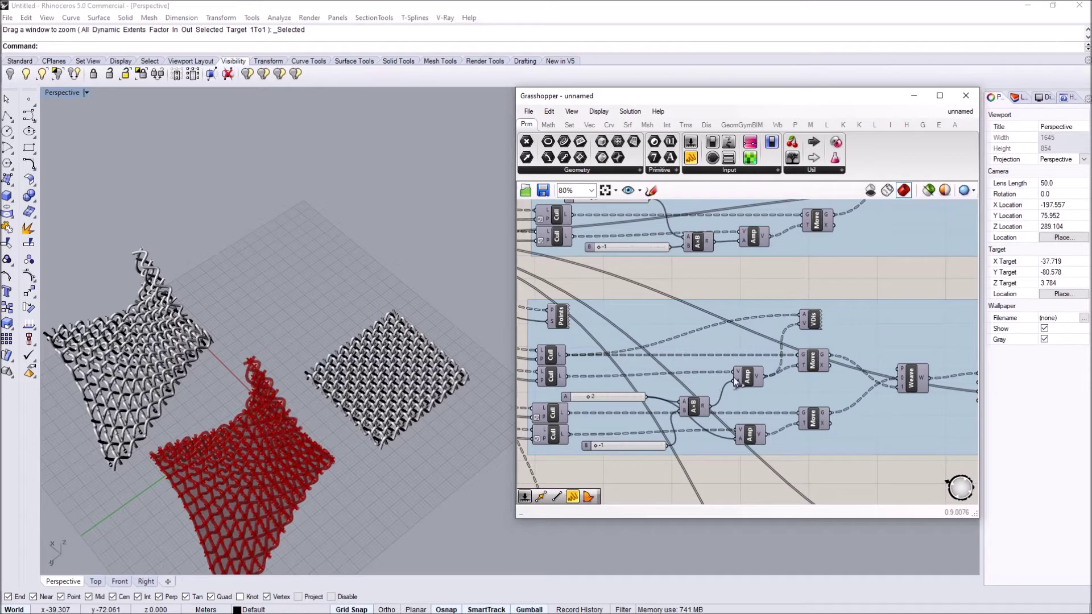
scroll(677, 330, "down", 4)
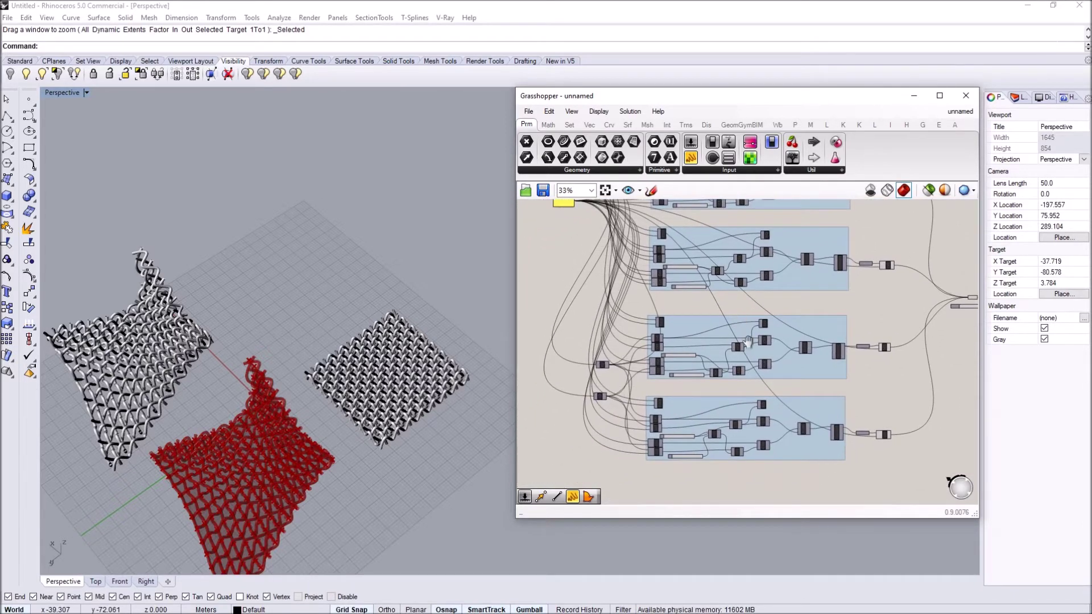
right_click_drag(617, 297, 635, 320)
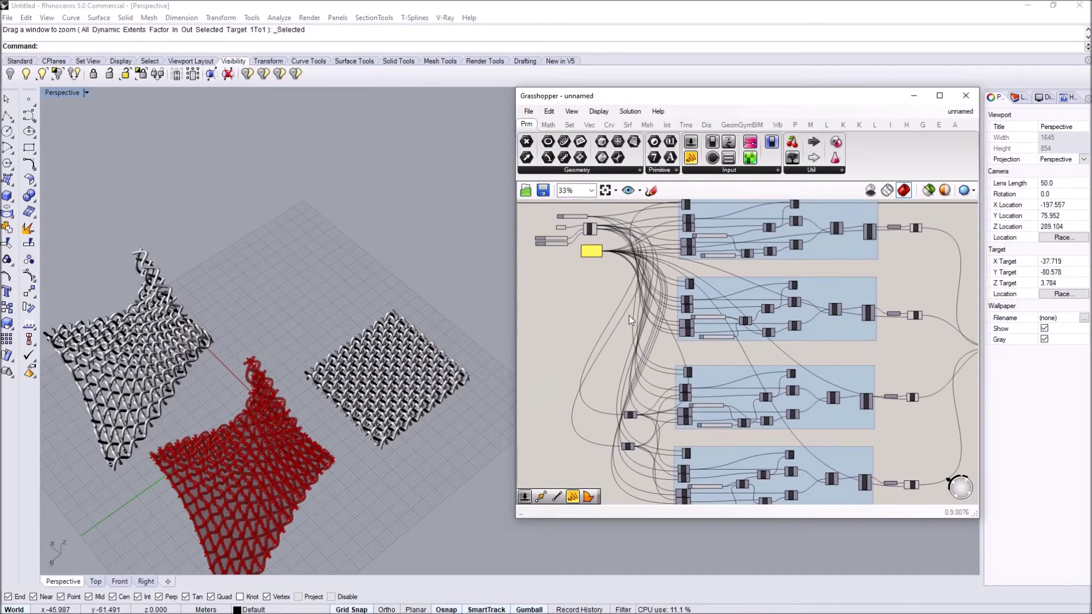
scroll(589, 236, "up", 5)
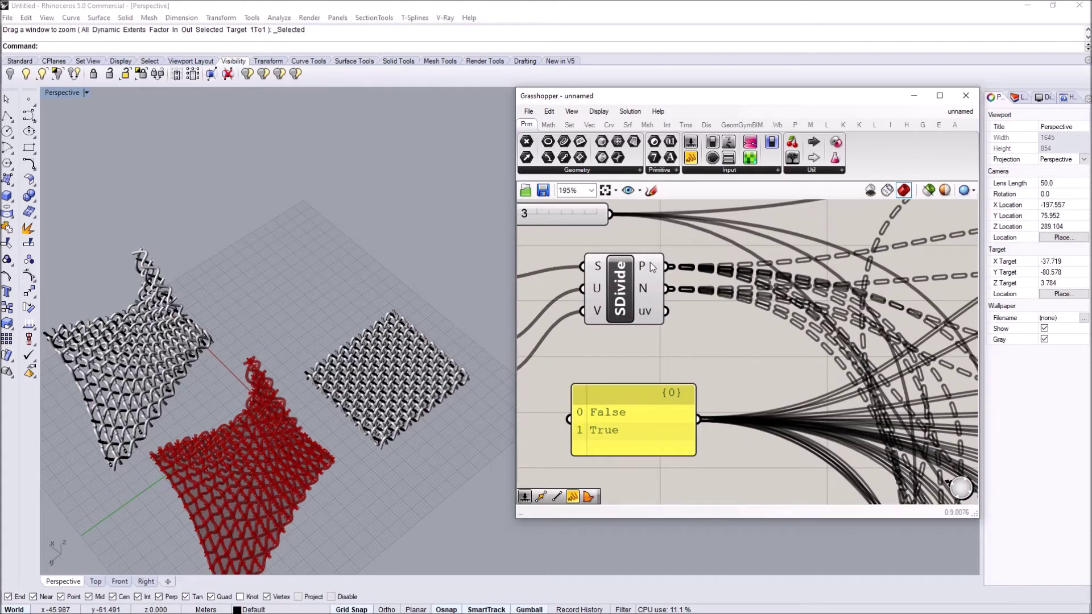
scroll(653, 253, "down", 4)
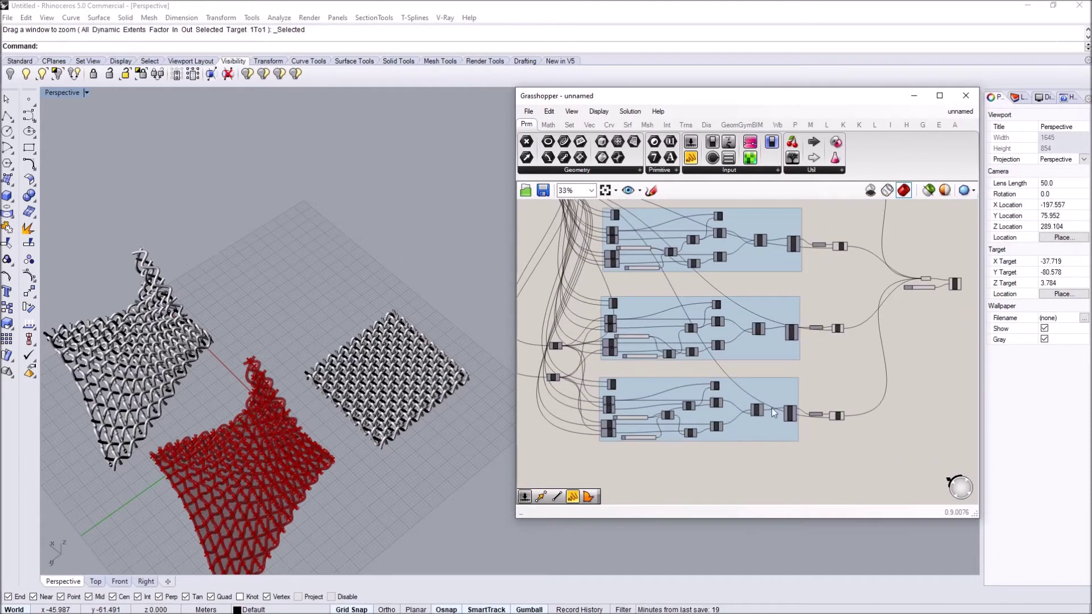
scroll(670, 362, "up", 2)
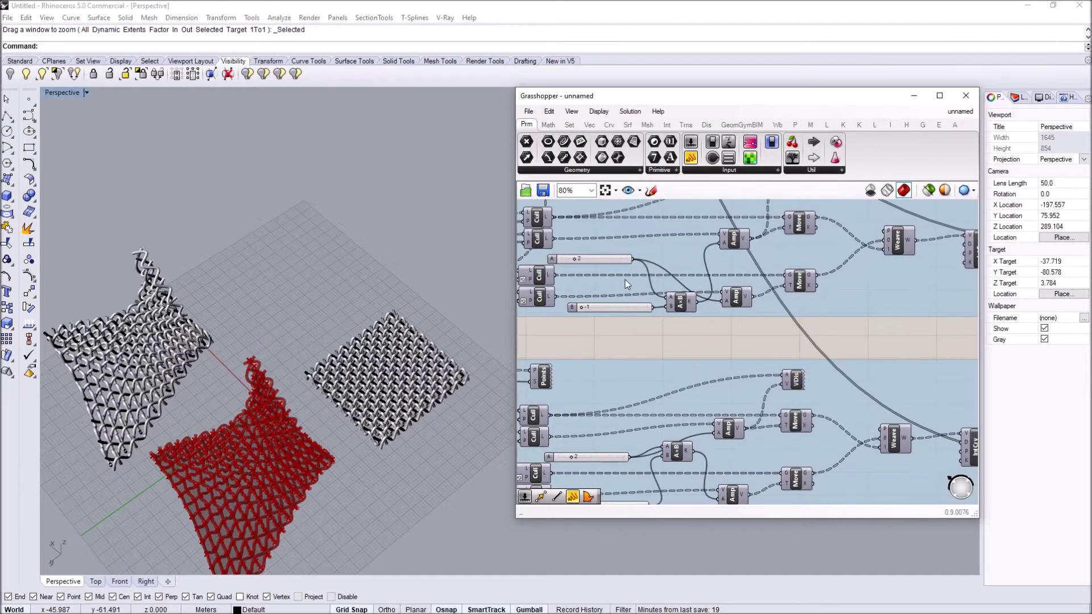
scroll(662, 302, "down", 2)
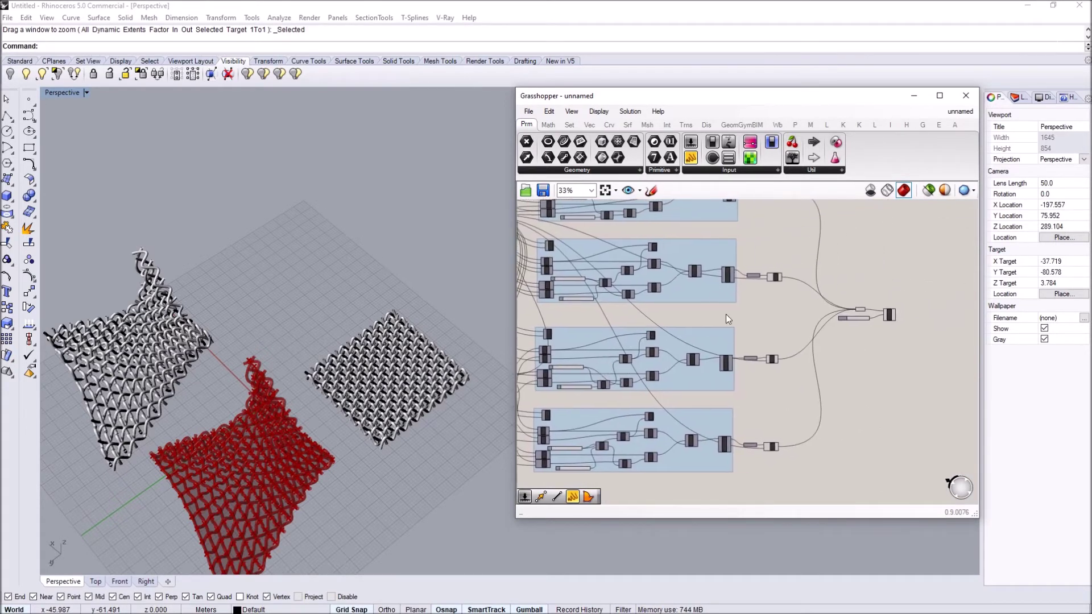
scroll(724, 305, "down", 2)
scroll(341, 425, "up", 4)
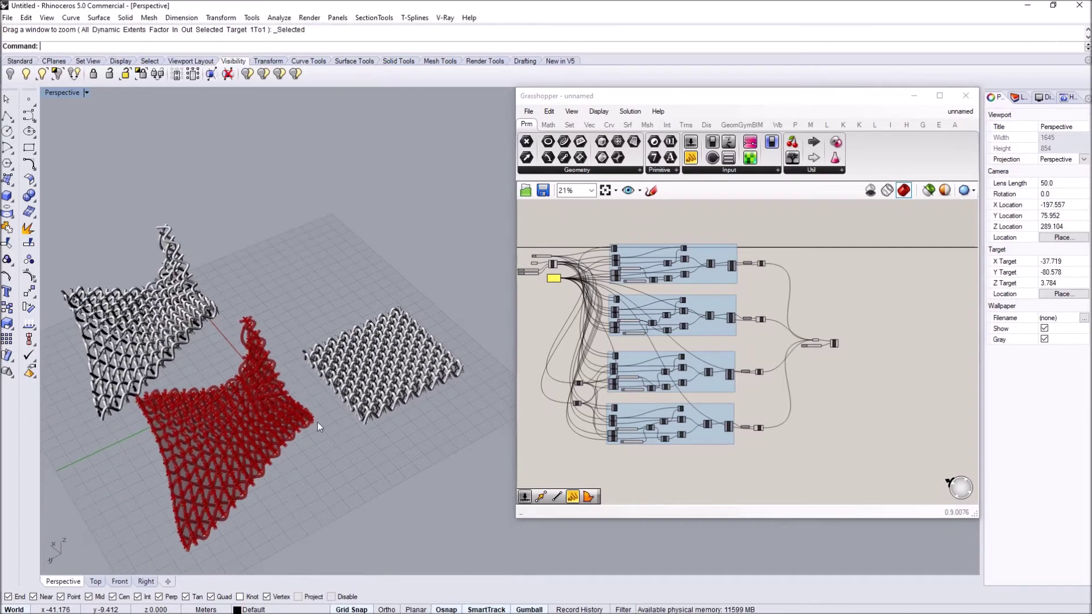
- Compare the flat and curved baked weaves with the preview, and check the overall layout of the definition
right_click_drag(257, 439, 303, 331)
right_click_drag(309, 372, 169, 414)
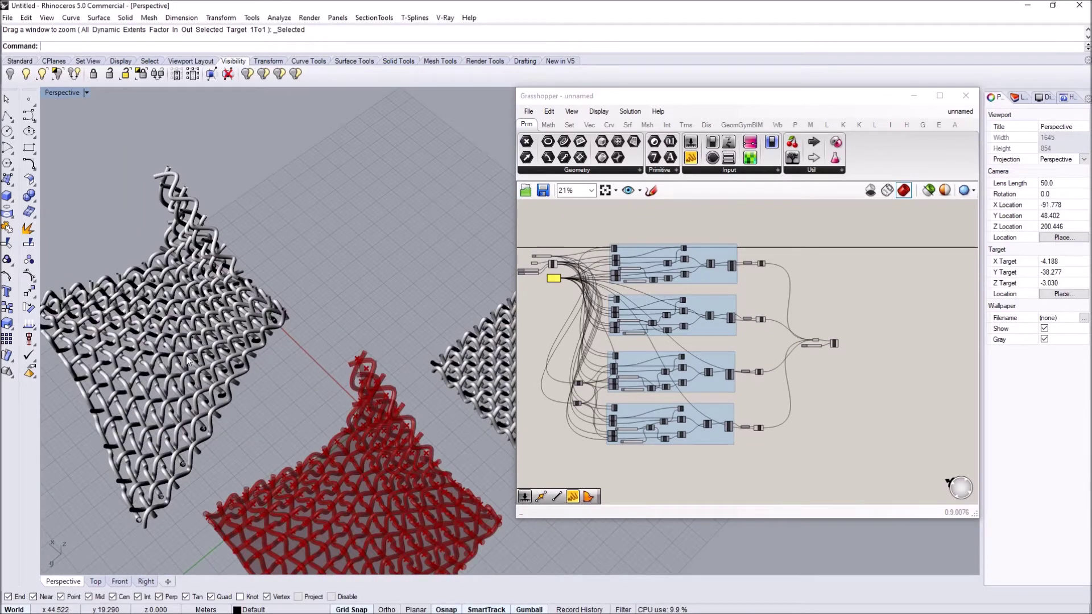
scroll(188, 360, "down", 4)
scroll(412, 325, "up", 3)
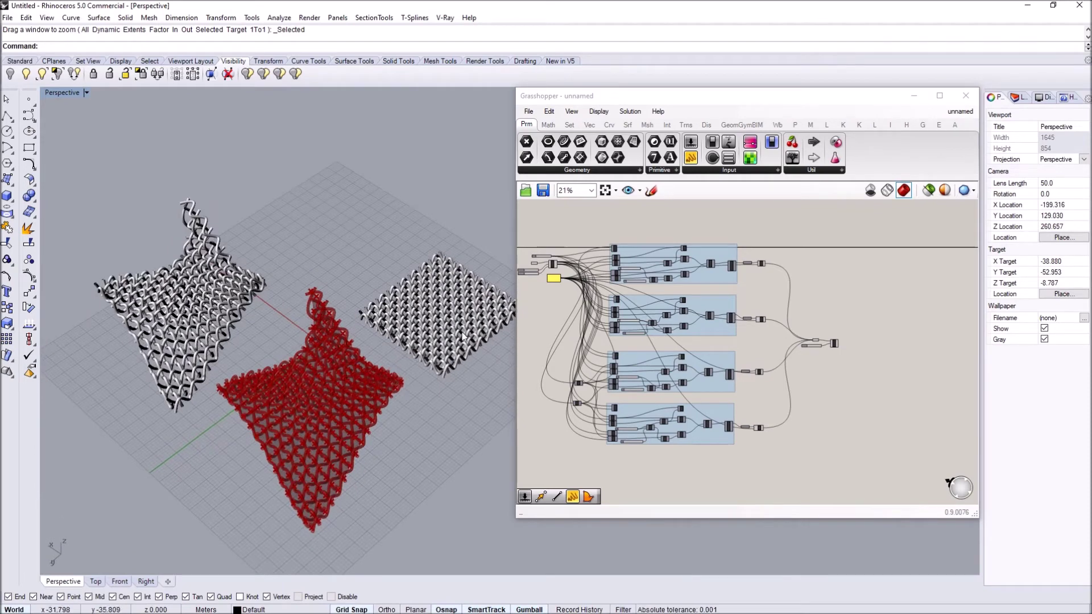
scroll(780, 299, "up", 3)
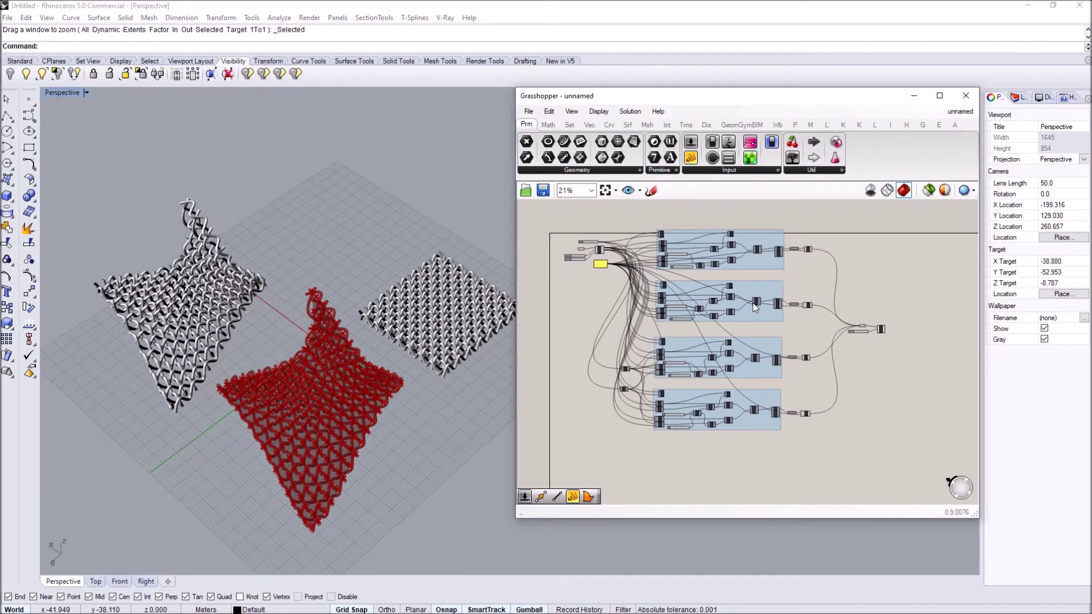
scroll(744, 306, "down", 2)
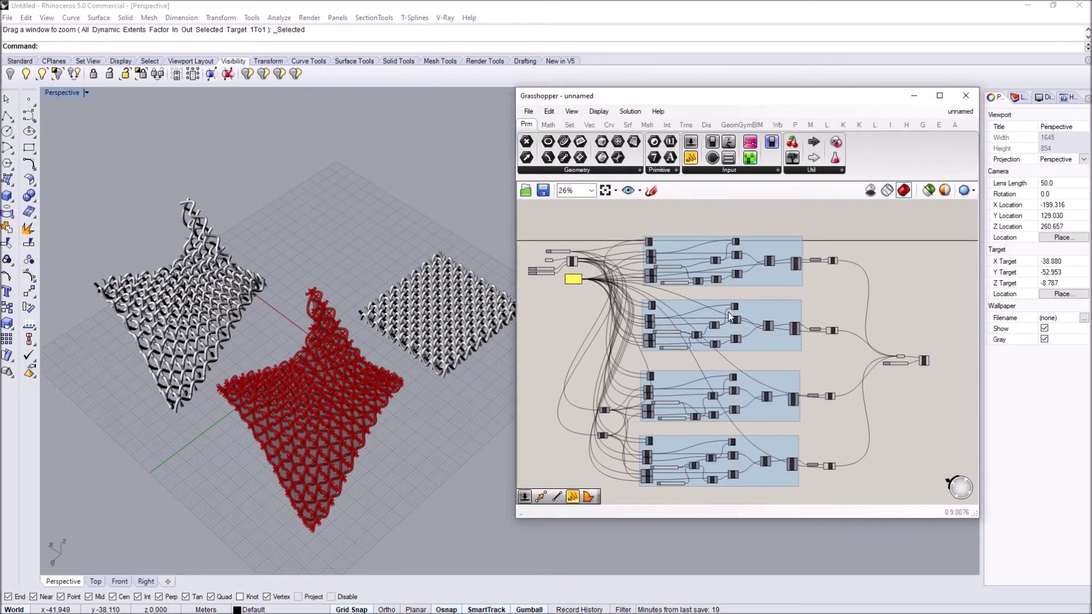
right_click_drag(313, 367, 419, 374)
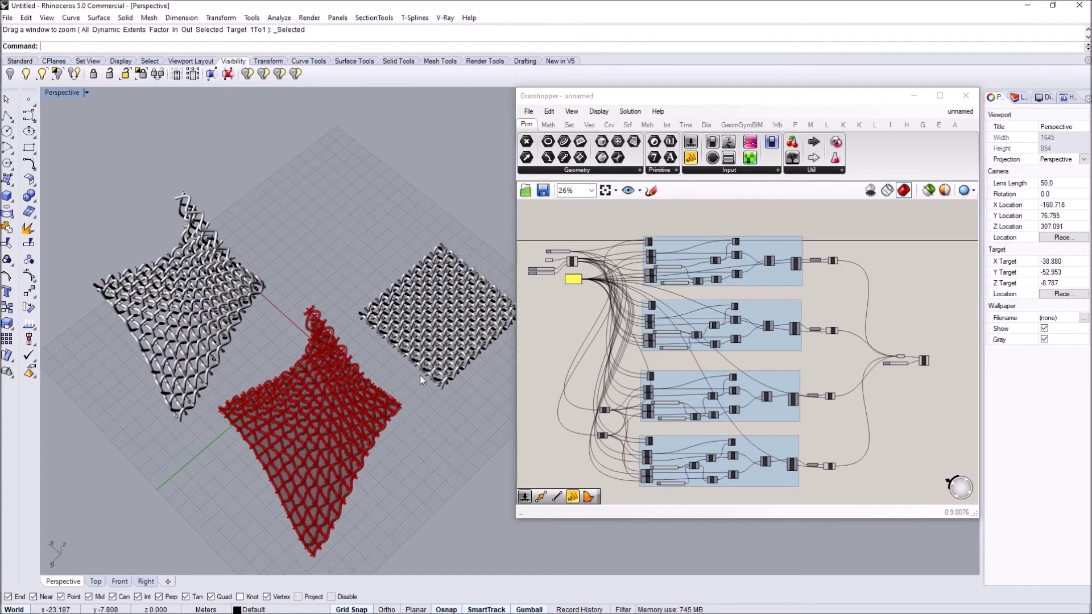
right_click_drag(602, 314, 636, 284)
scroll(572, 249, "up", 5)
scroll(606, 271, "down", 5)
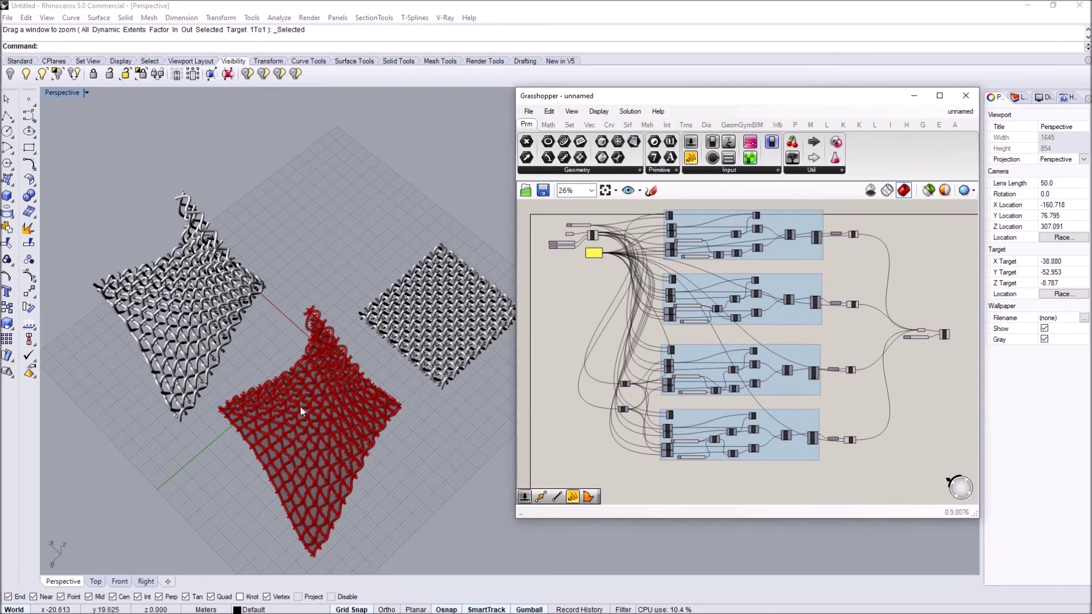
right_click_drag(603, 287, 594, 315)
right_click_drag(616, 362, 603, 340)
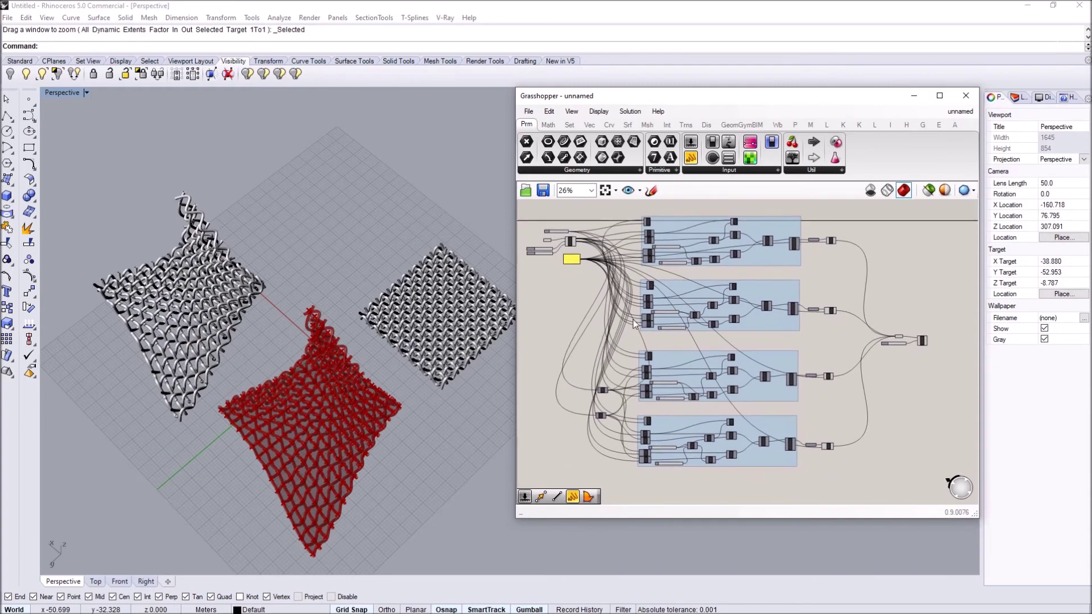